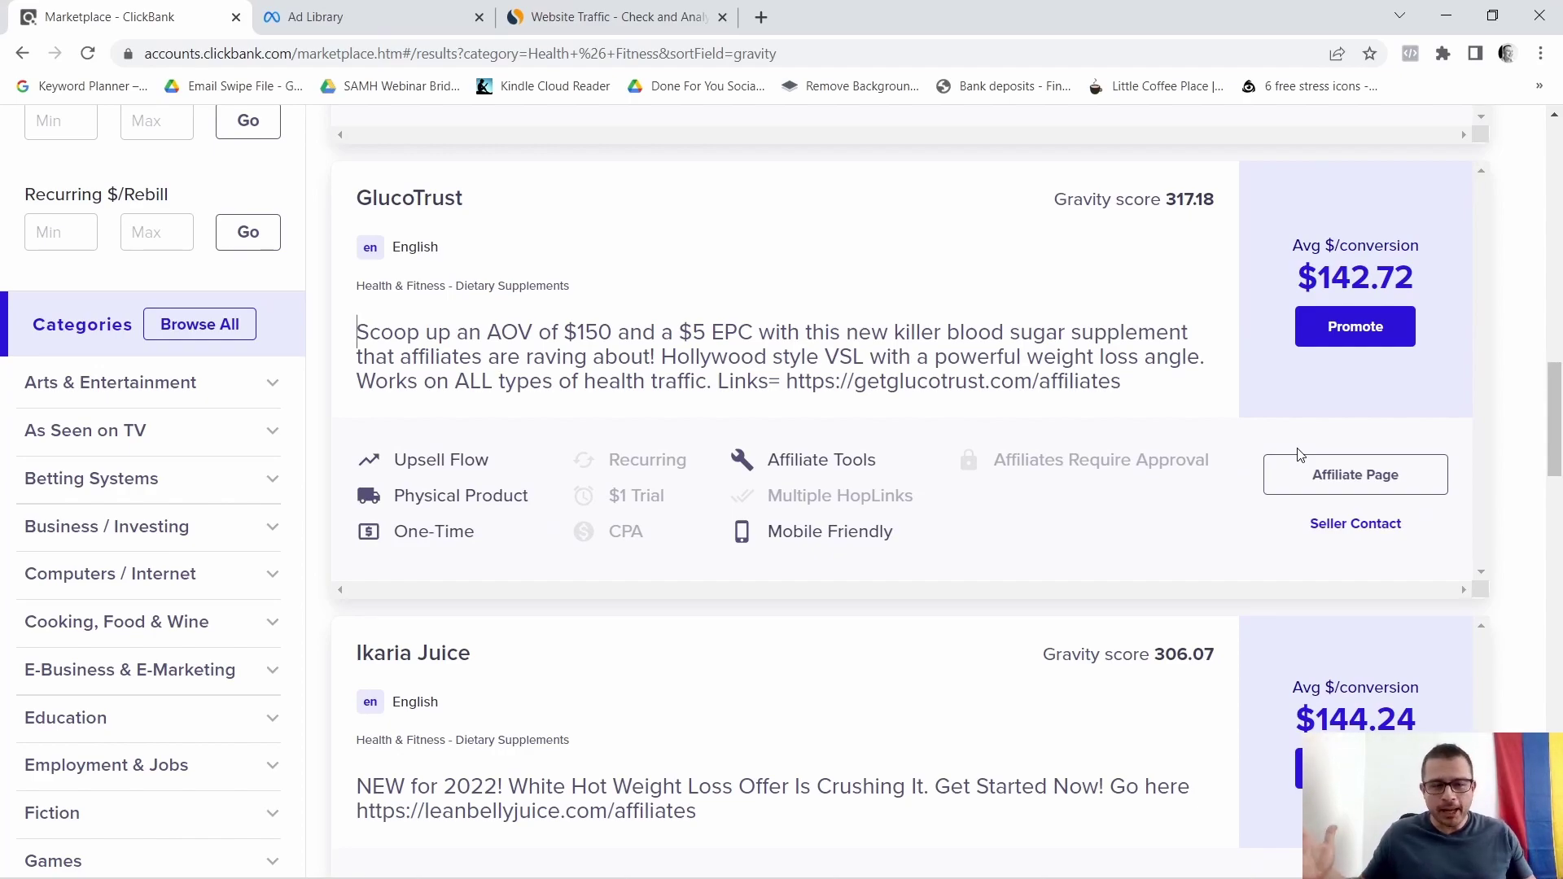
scroll(1217, 354, "up", 5)
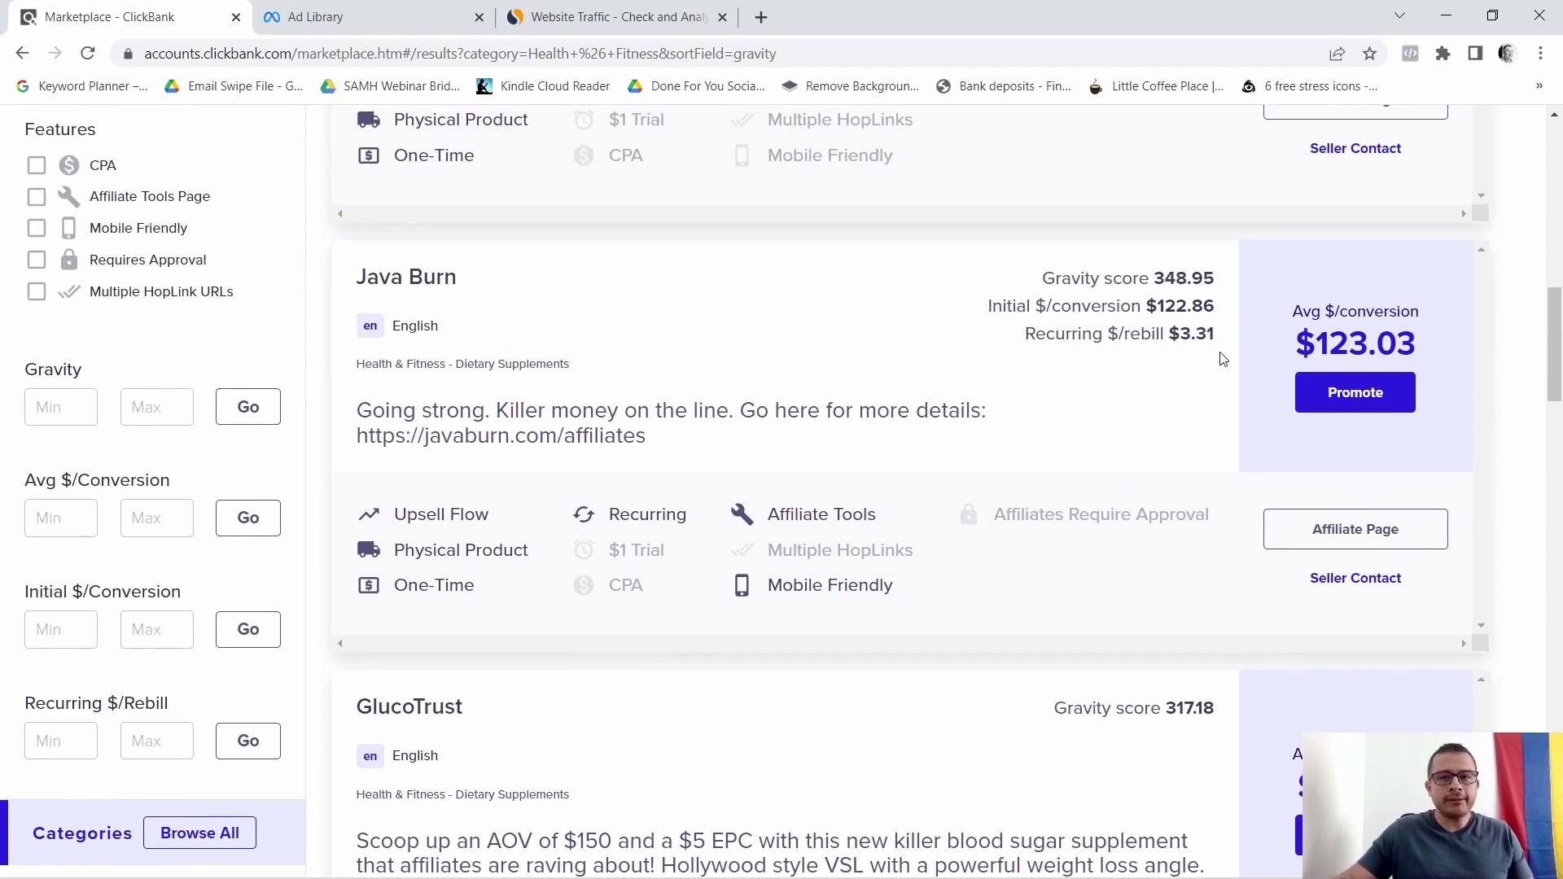
scroll(1278, 294, "up", 5)
scroll(1304, 299, "up", 3)
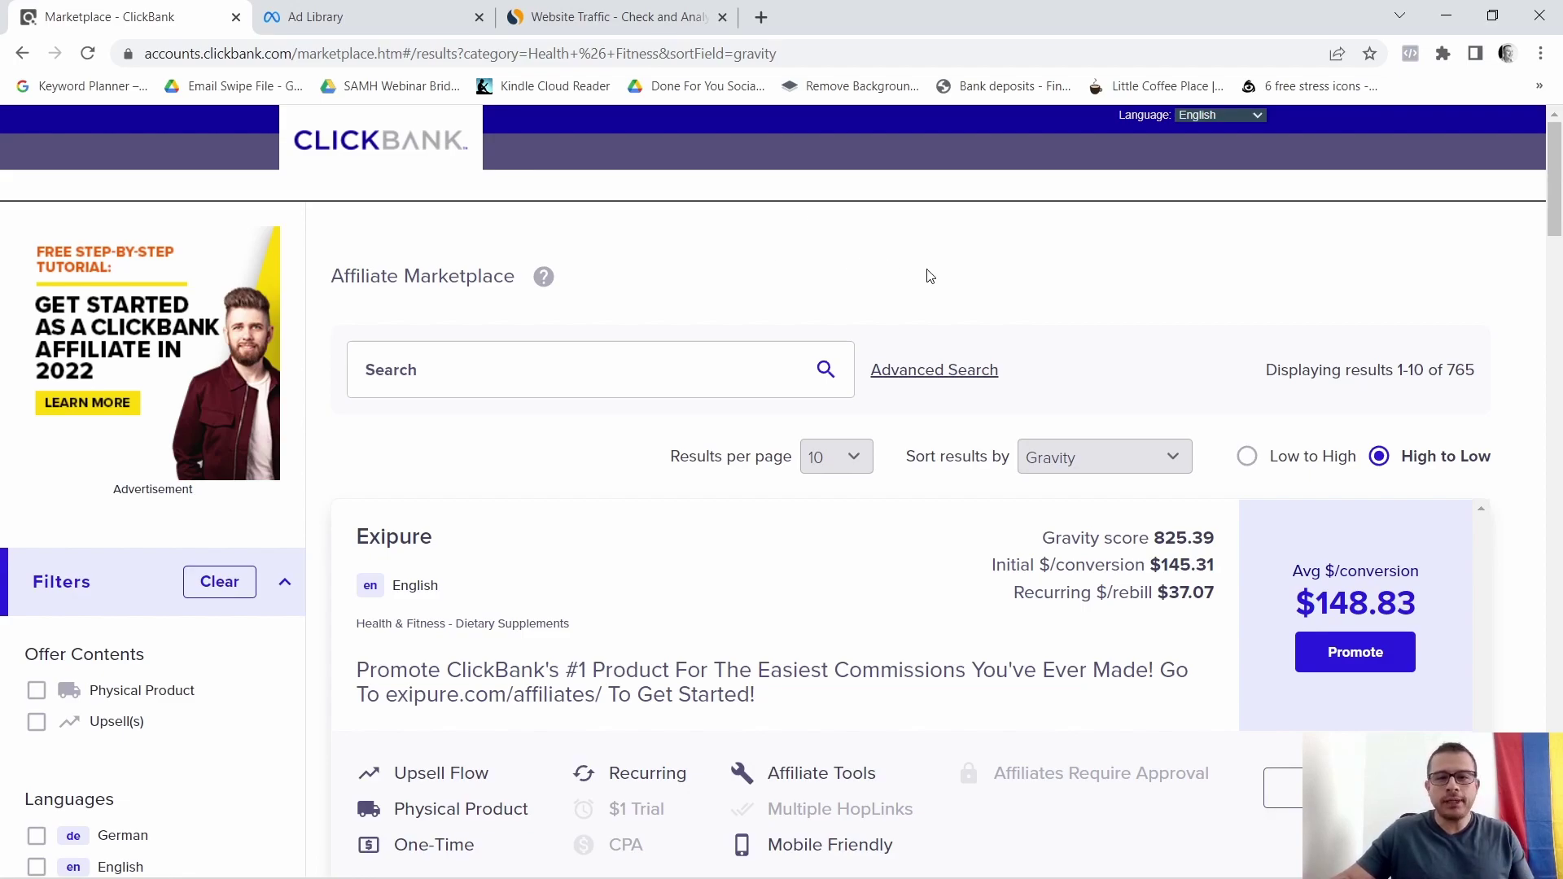
scroll(1061, 294, "down", 1)
scroll(1062, 293, "down", 1)
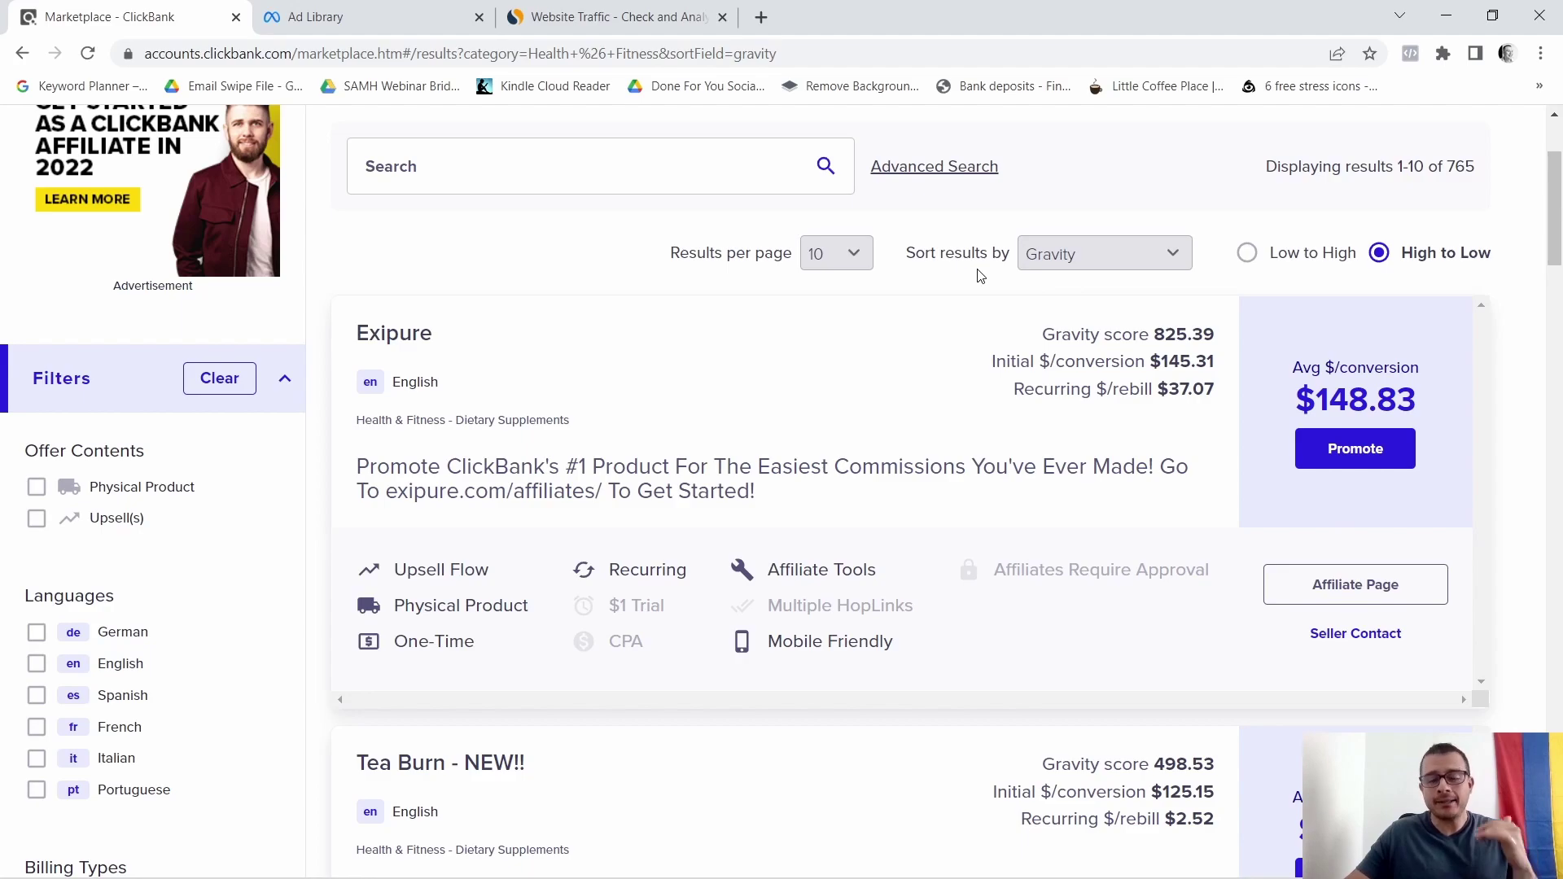
scroll(970, 293, "down", 2)
scroll(971, 293, "down", 1)
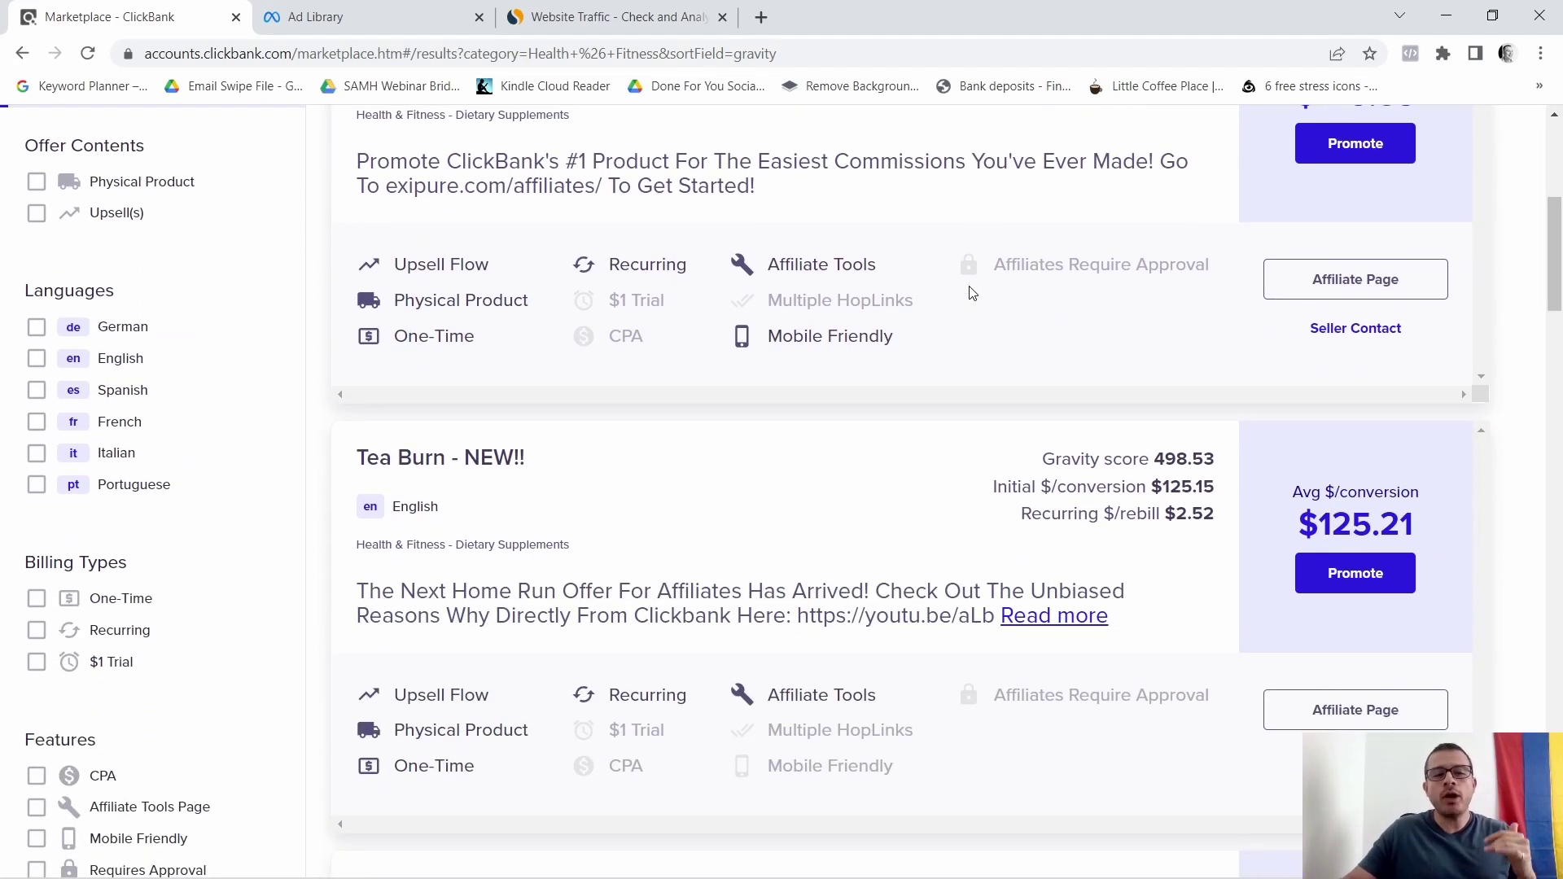
scroll(931, 338, "down", 1)
scroll(933, 373, "down", 1)
scroll(933, 363, "down", 3)
scroll(930, 385, "down", 2)
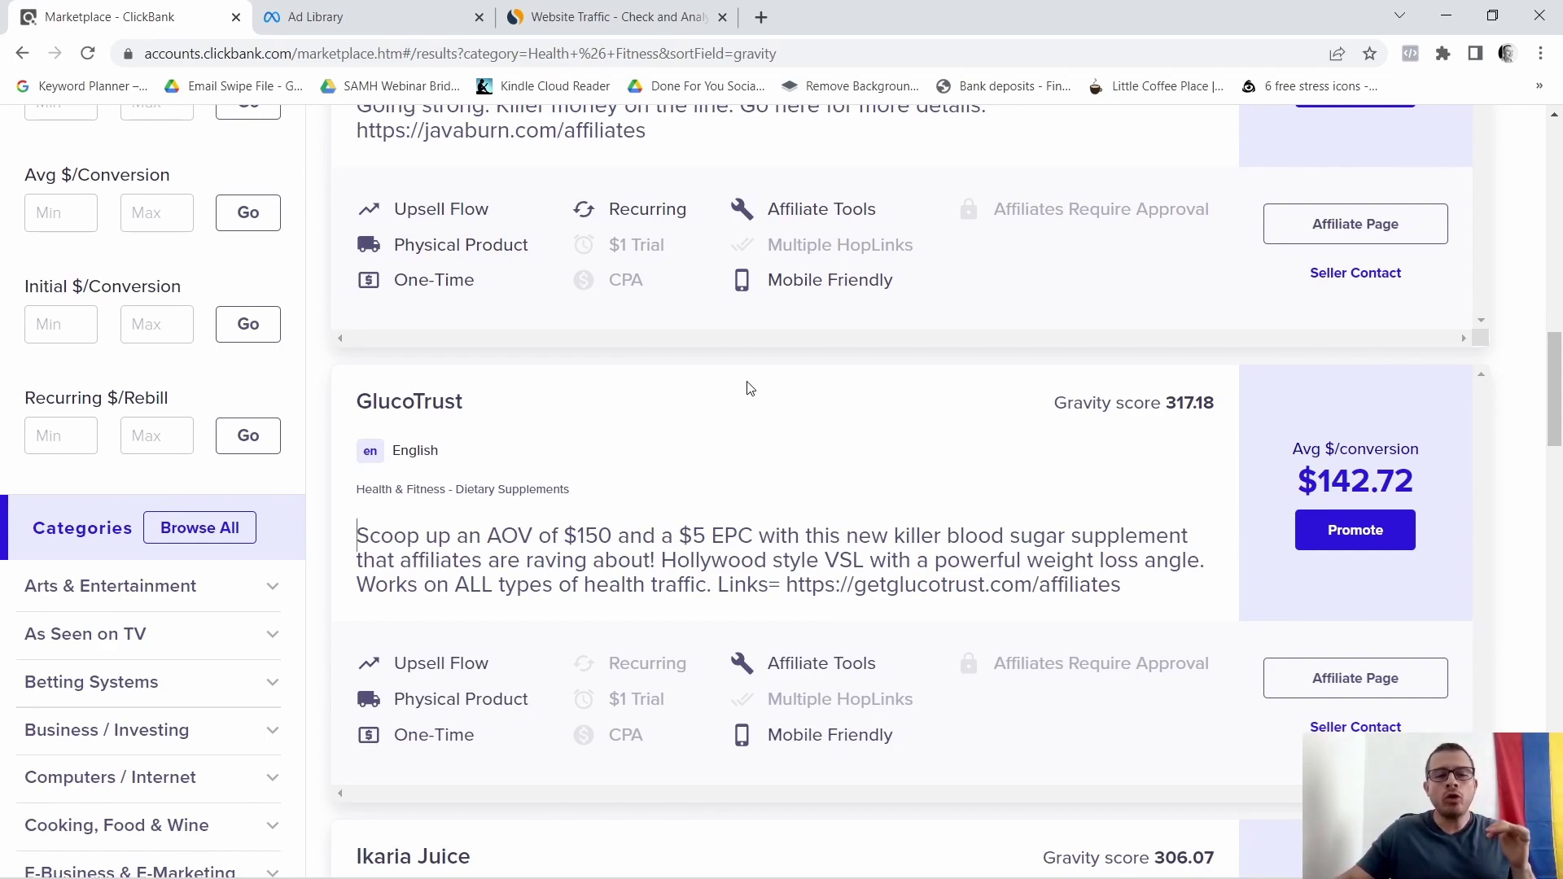
scroll(748, 389, "down", 2)
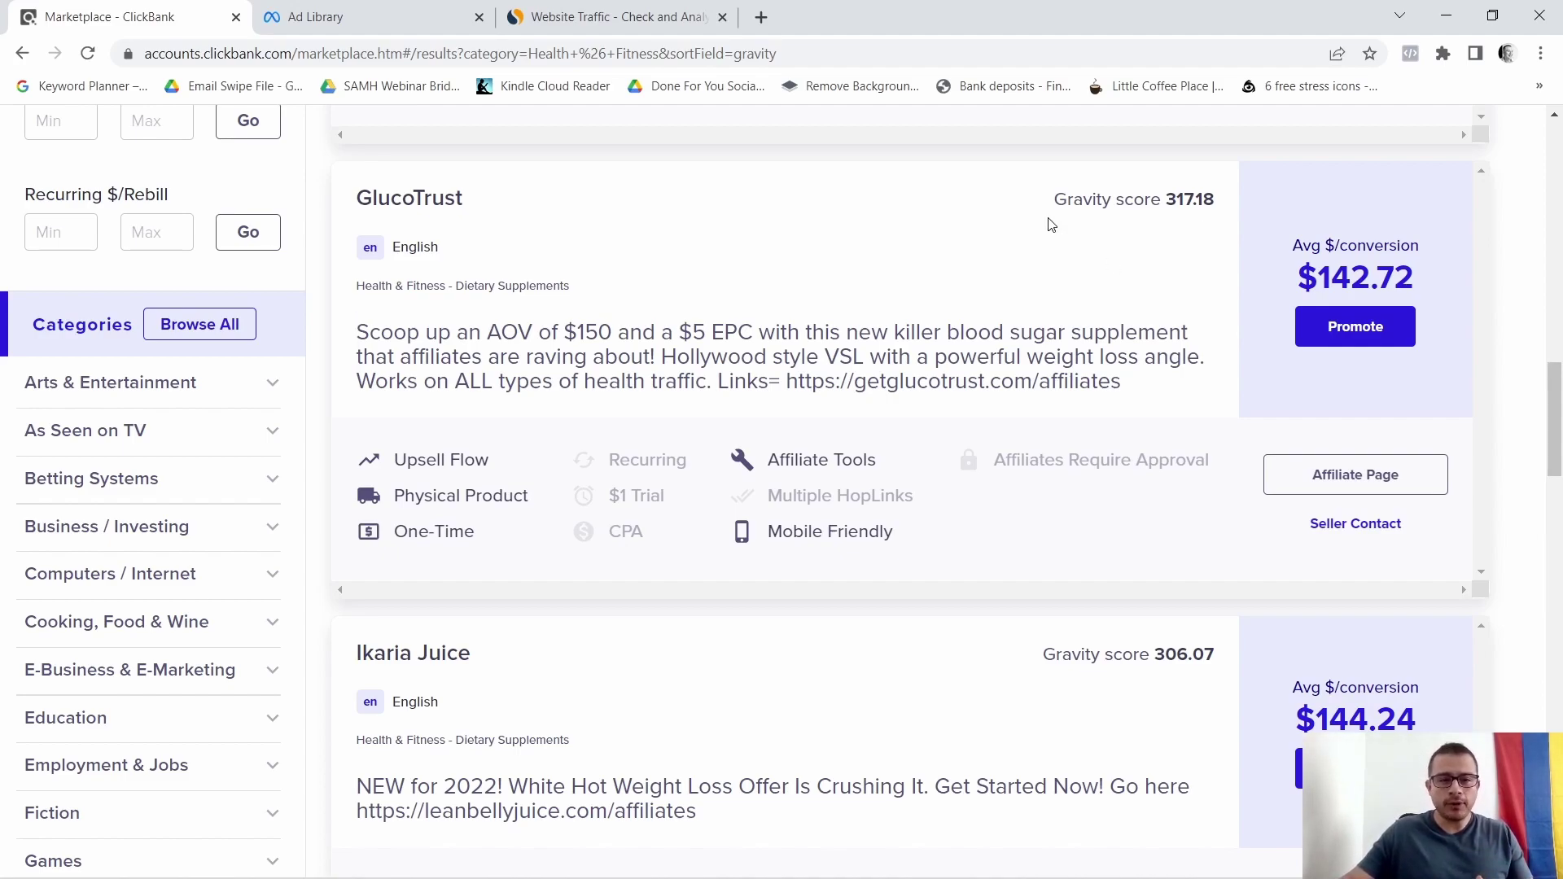
- Bring up link options on the GlucoTrust listing's title in the ClickBank results
right_click(416, 202)
- Open the GlucoTrust sales link in a new tab and switch to the getglucotrust.com page
left_click(474, 218)
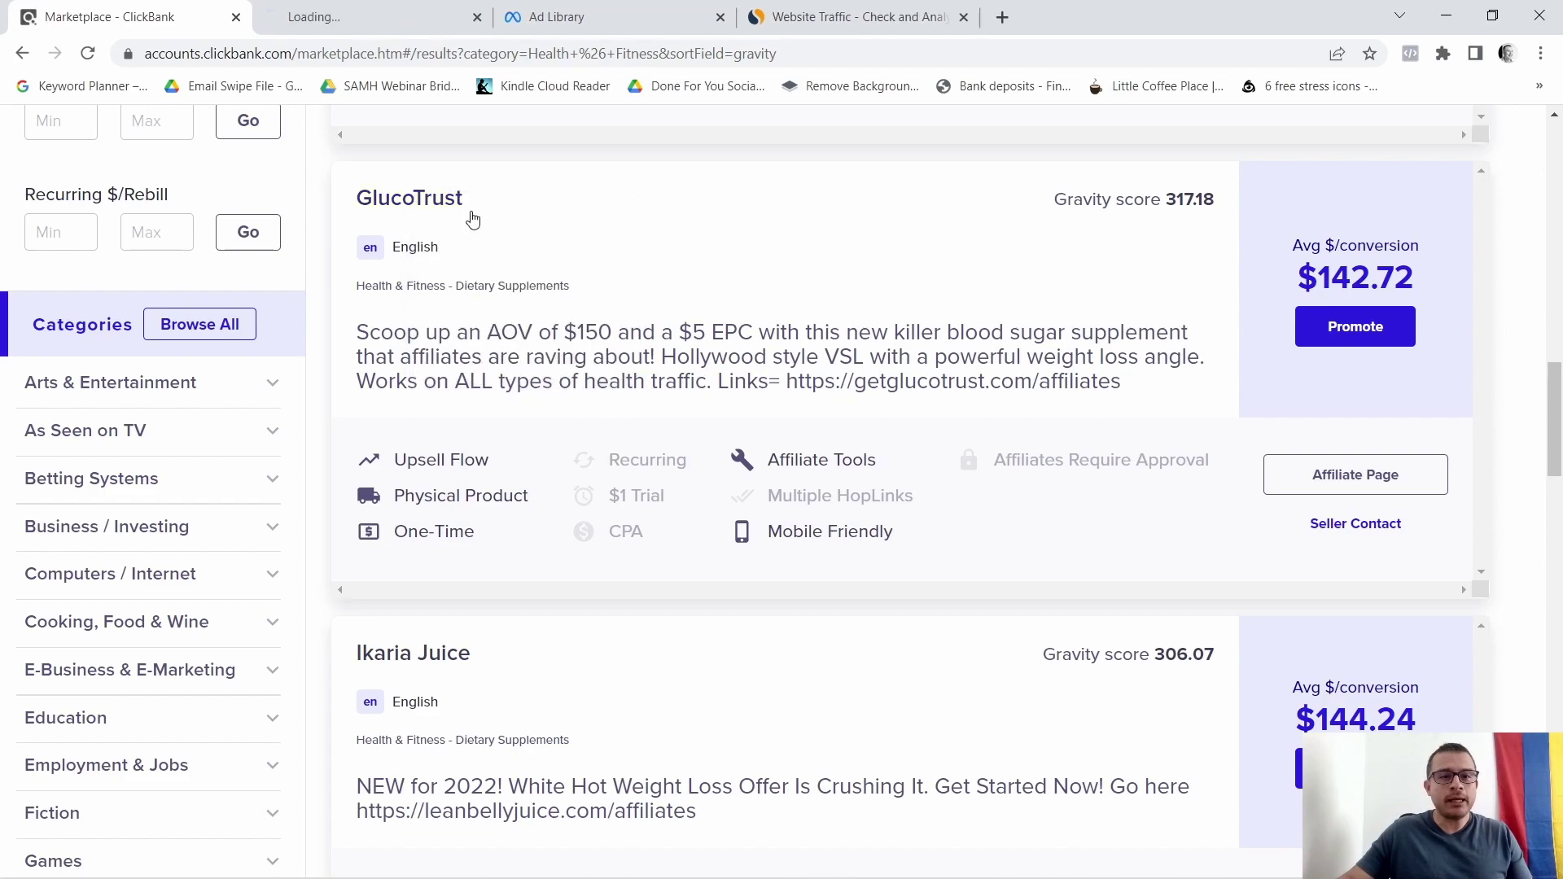
left_click(339, 8)
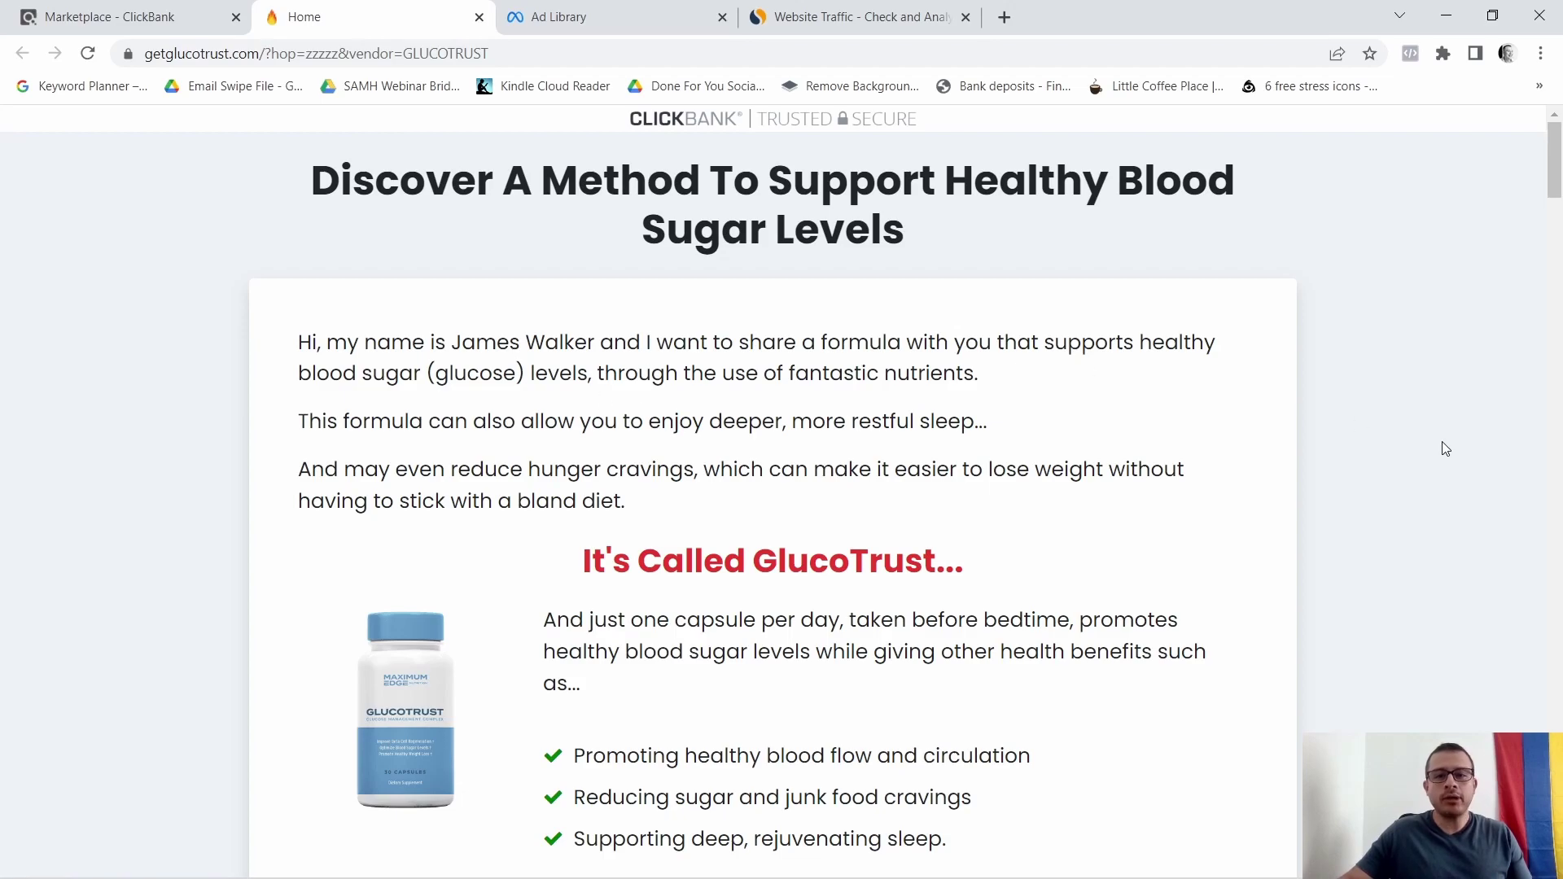
scroll(1389, 414, "down", 3)
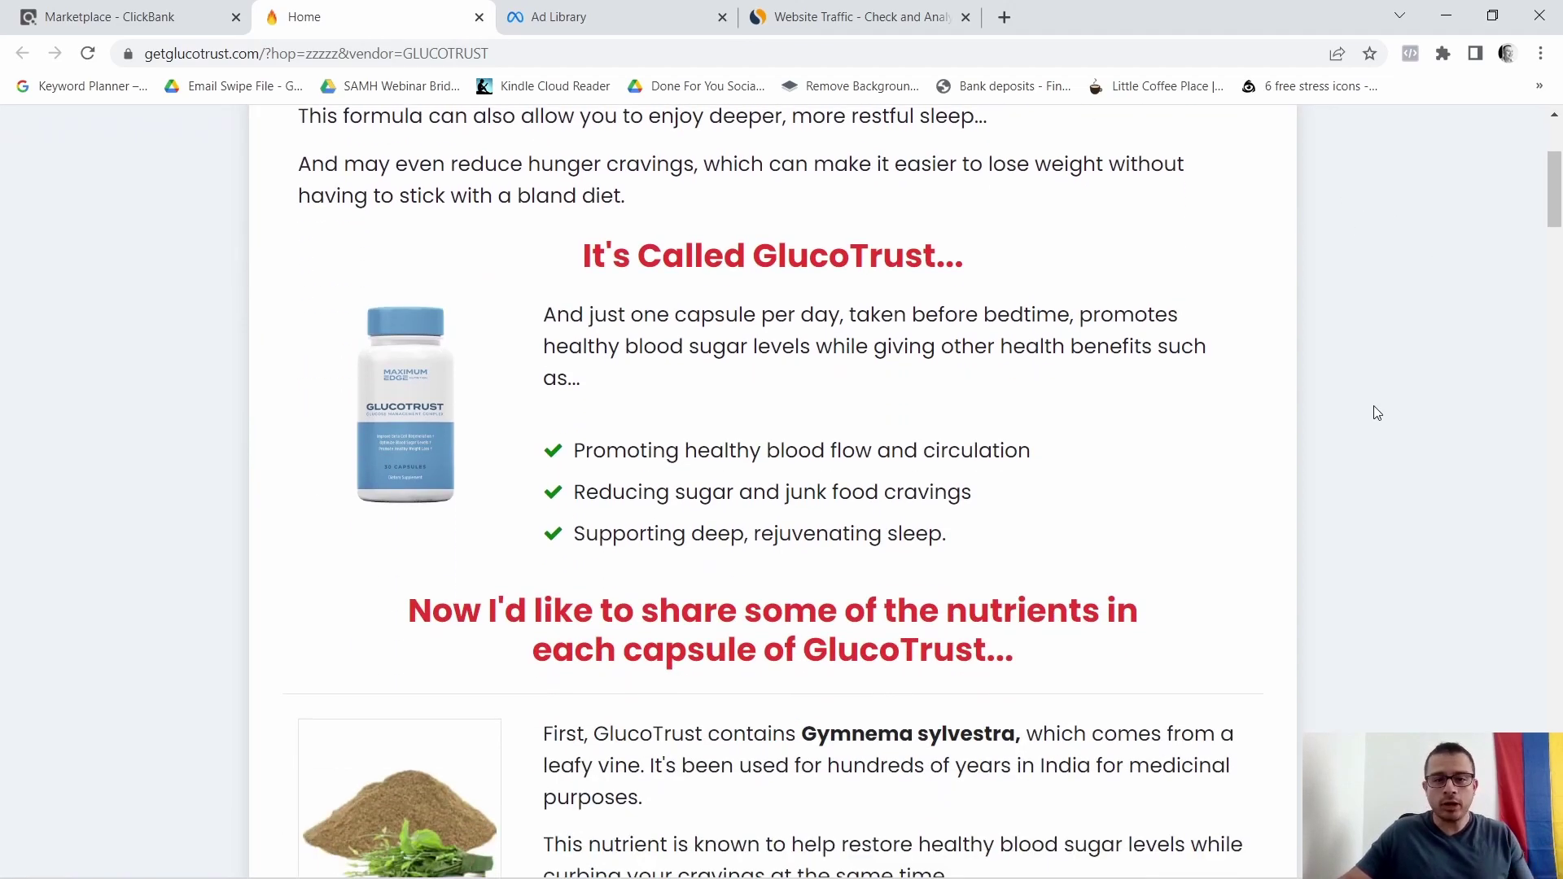
scroll(1375, 406, "down", 2)
scroll(1376, 428, "down", 2)
scroll(1379, 426, "up", 3)
scroll(1389, 462, "up", 2)
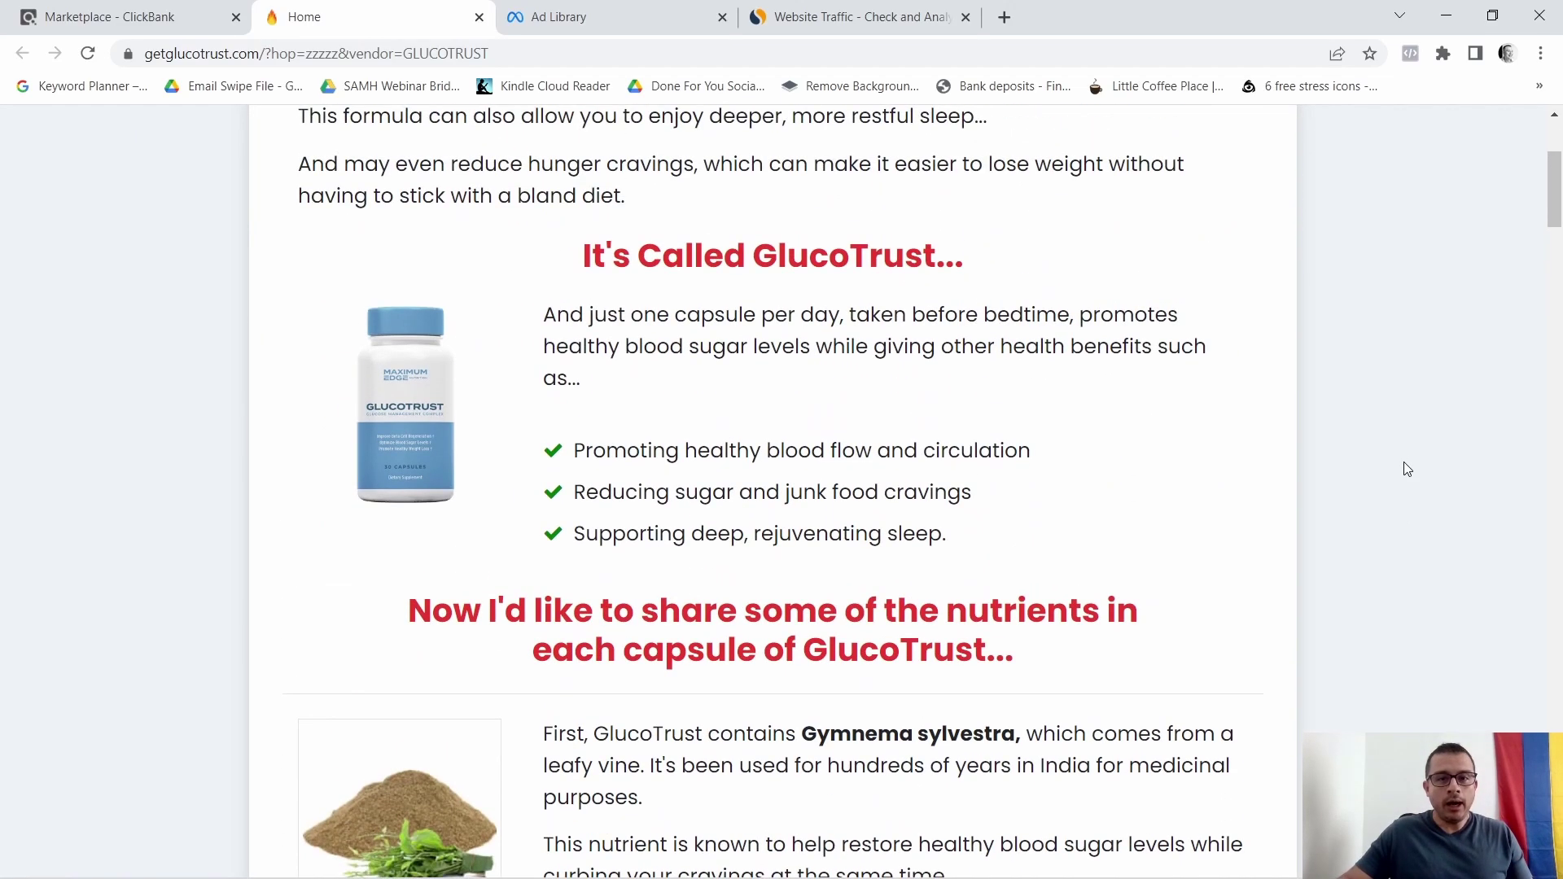
scroll(1423, 524, "up", 2)
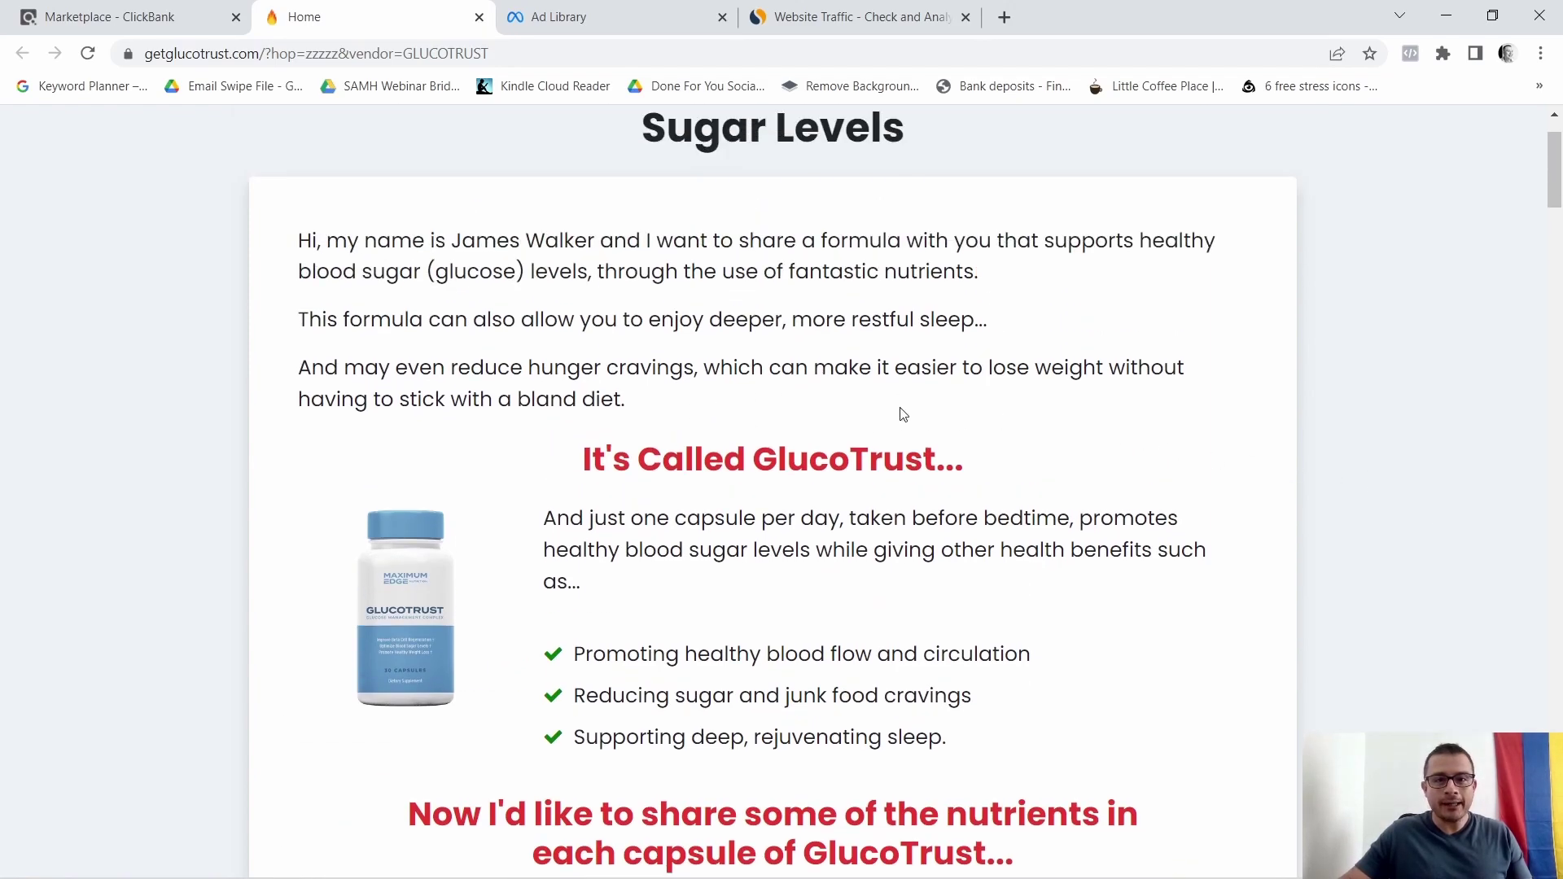
scroll(909, 430, "up", 1)
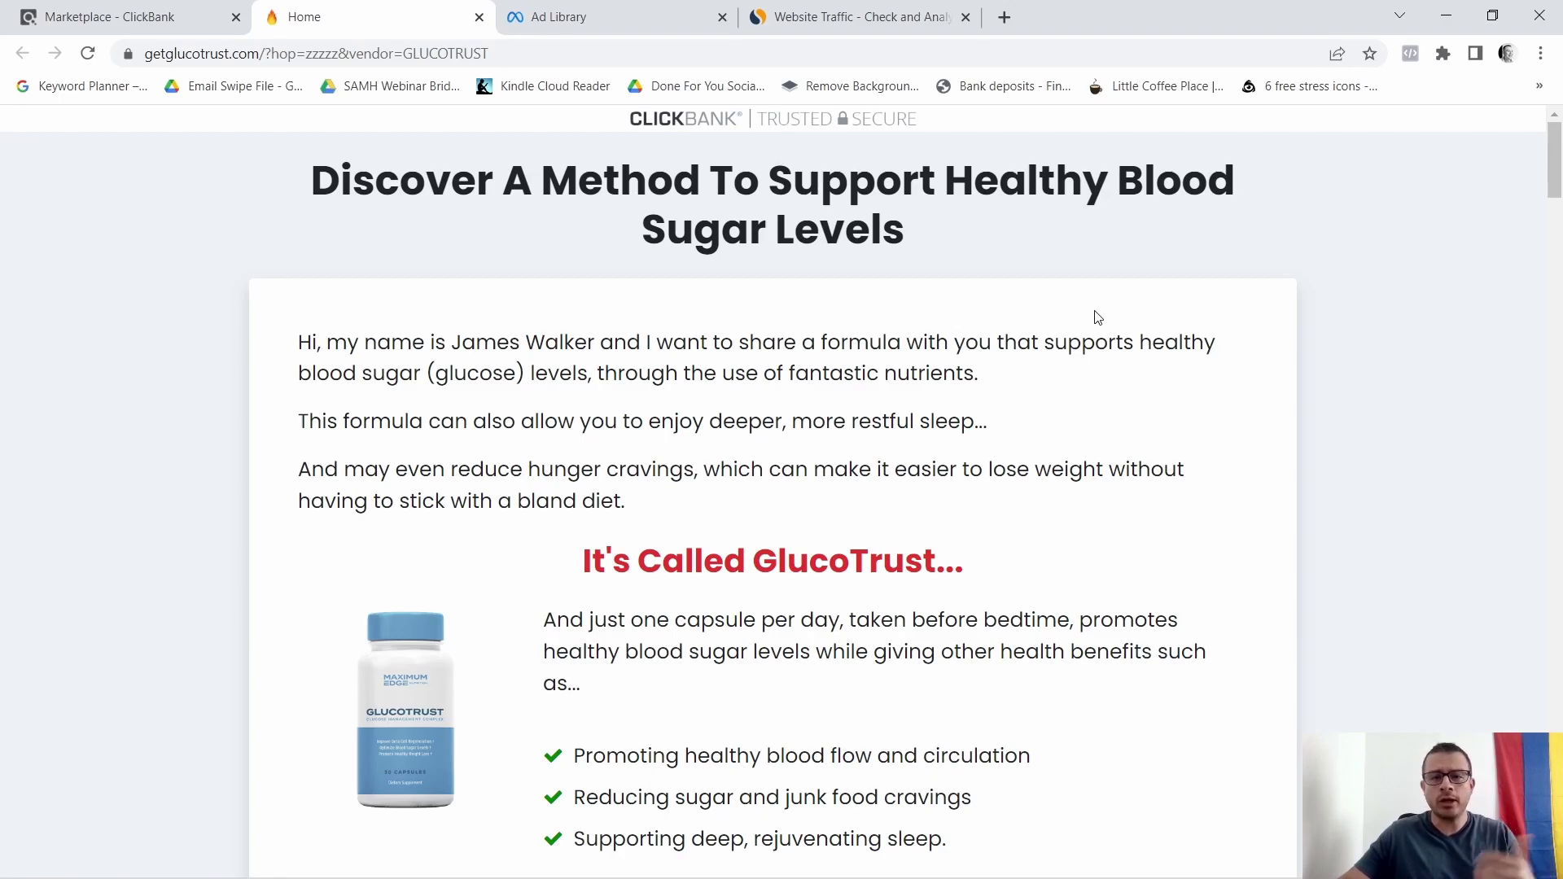
scroll(1436, 422, "down", 6)
scroll(1436, 422, "down", 5)
scroll(1454, 450, "down", 5)
scroll(1447, 443, "down", 5)
scroll(1430, 452, "down", 5)
scroll(1429, 452, "down", 1)
scroll(1427, 455, "up", 3)
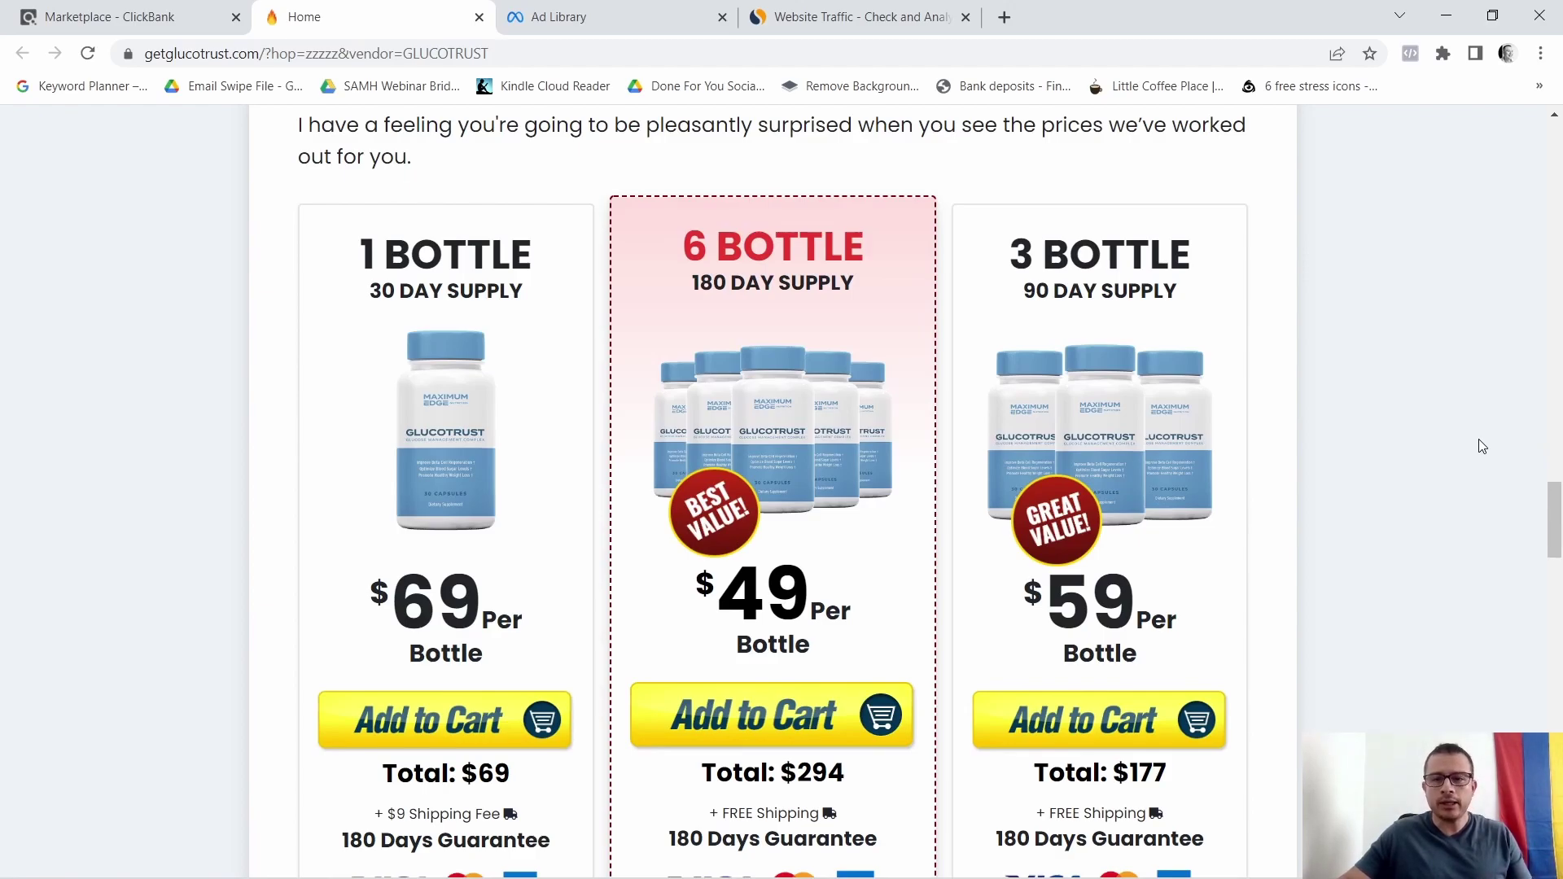
scroll(1481, 464, "down", 3)
scroll(1480, 478, "down", 3)
scroll(1466, 501, "down", 1)
scroll(1460, 505, "down", 2)
scroll(1455, 500, "down", 4)
scroll(1457, 504, "up", 2)
scroll(1464, 509, "up", 3)
scroll(1467, 525, "down", 4)
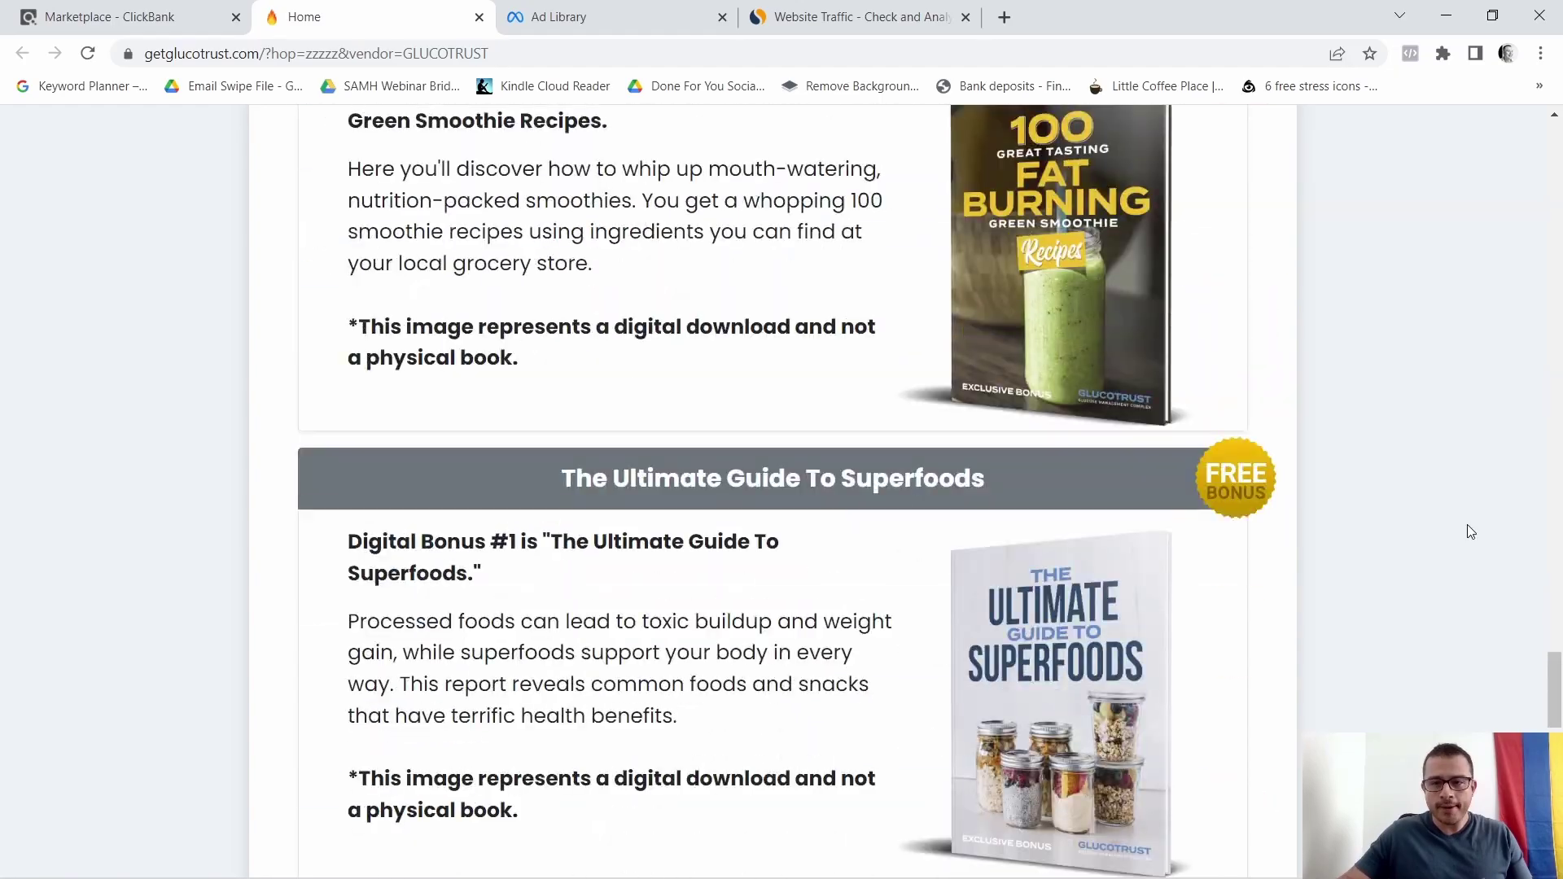
scroll(1467, 526, "down", 5)
scroll(1450, 534, "down", 3)
scroll(1450, 535, "down", 2)
scroll(1437, 547, "up", 8)
scroll(1448, 544, "up", 5)
scroll(1465, 575, "up", 5)
scroll(1449, 548, "up", 5)
scroll(1343, 501, "up", 5)
scroll(1259, 464, "up", 5)
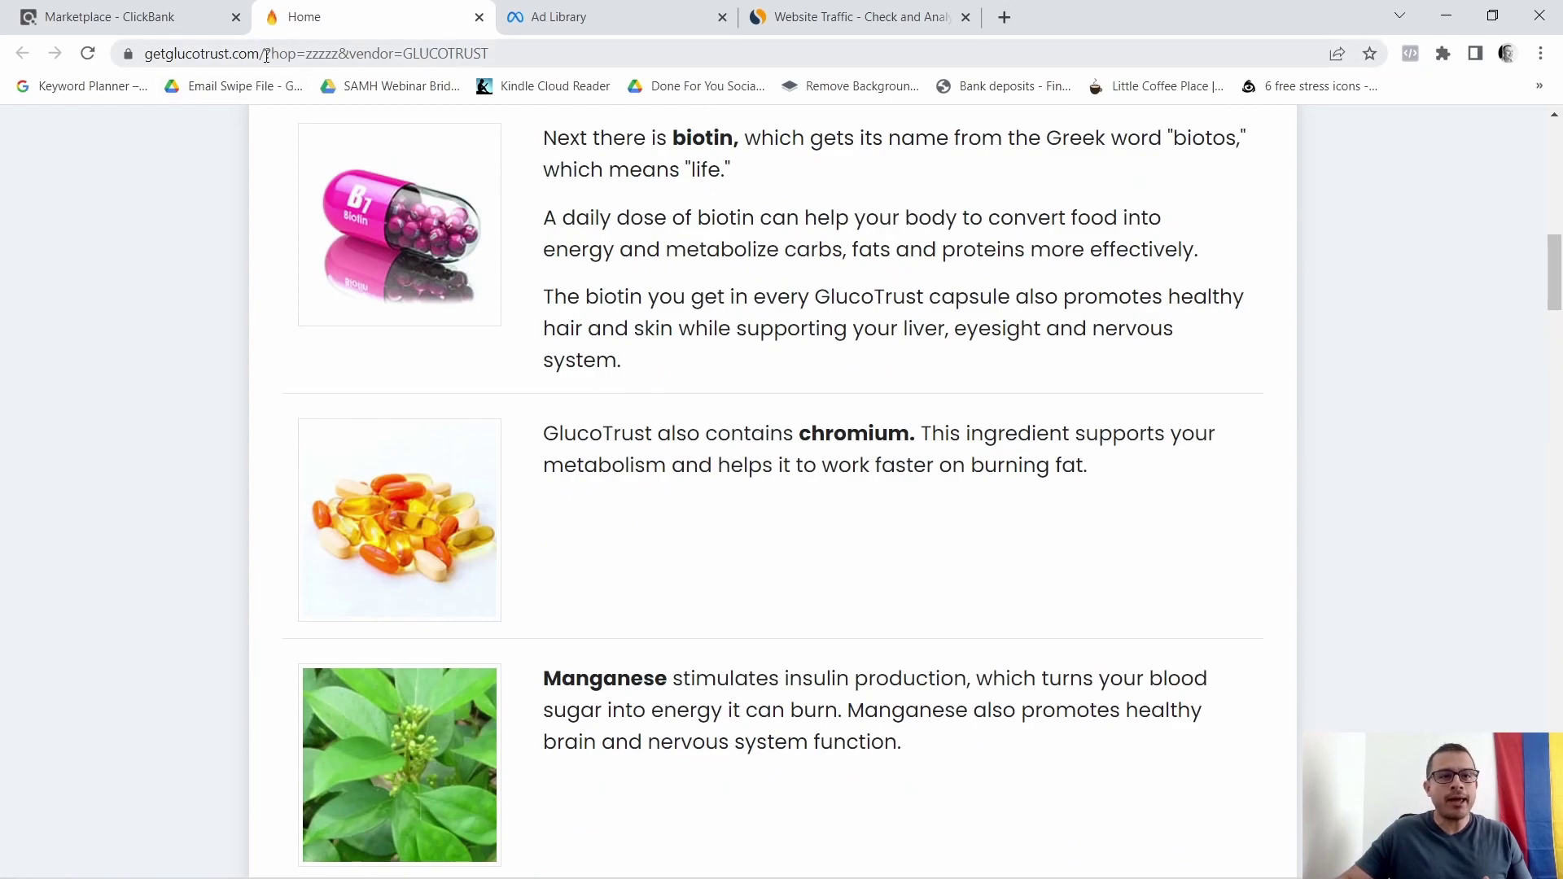
- Copy the getglucotrust.com domain from the address bar and switch to the Meta Ad Library tab
left_click_drag(256, 57, 150, 57)
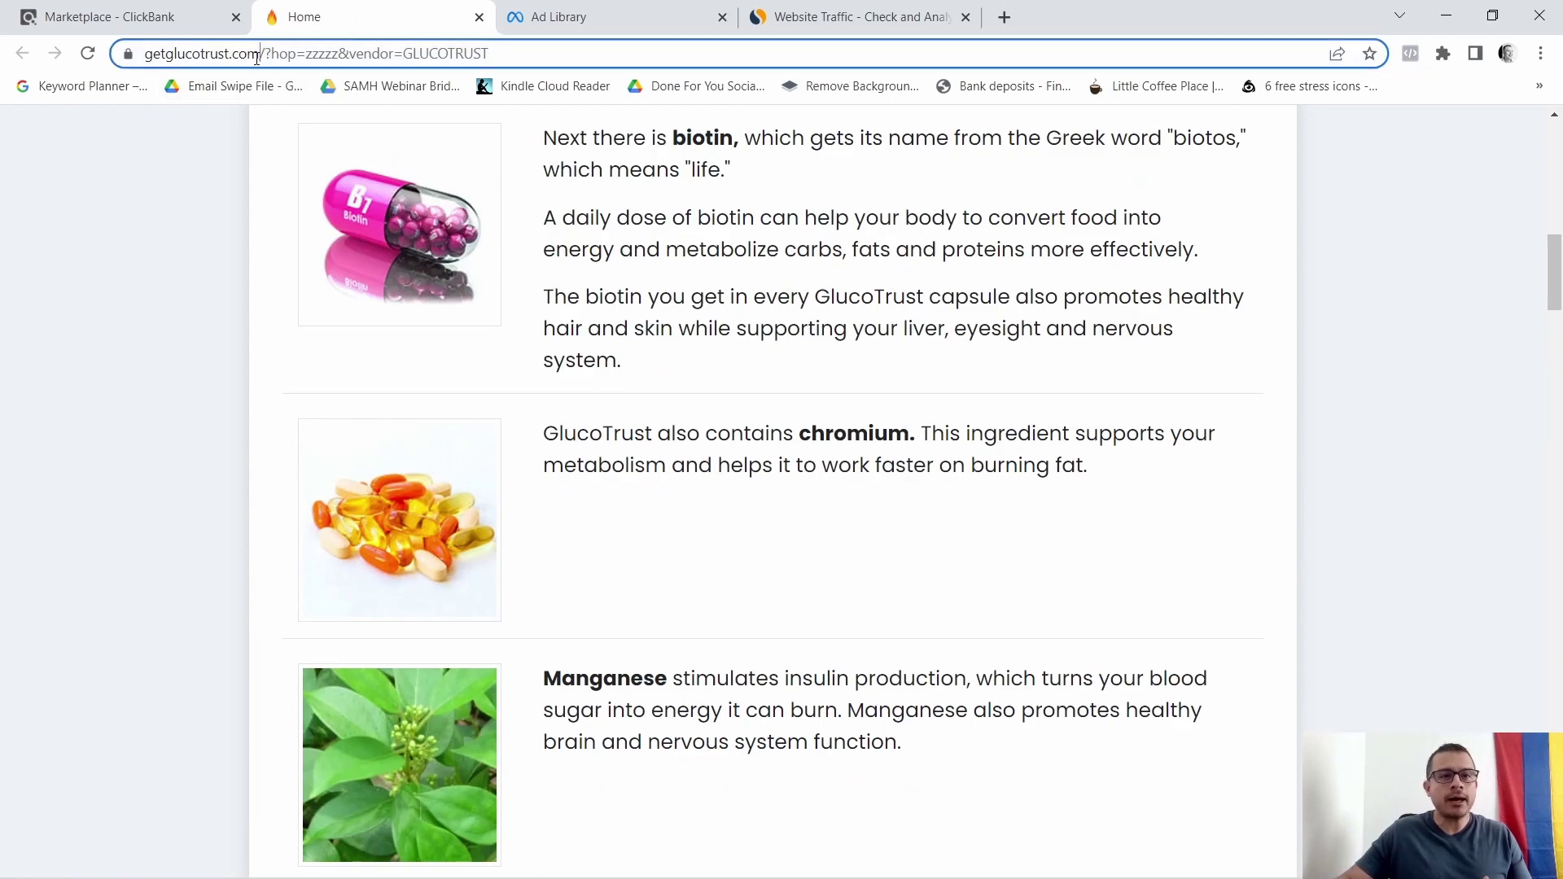
right_click(171, 57)
left_click(237, 197)
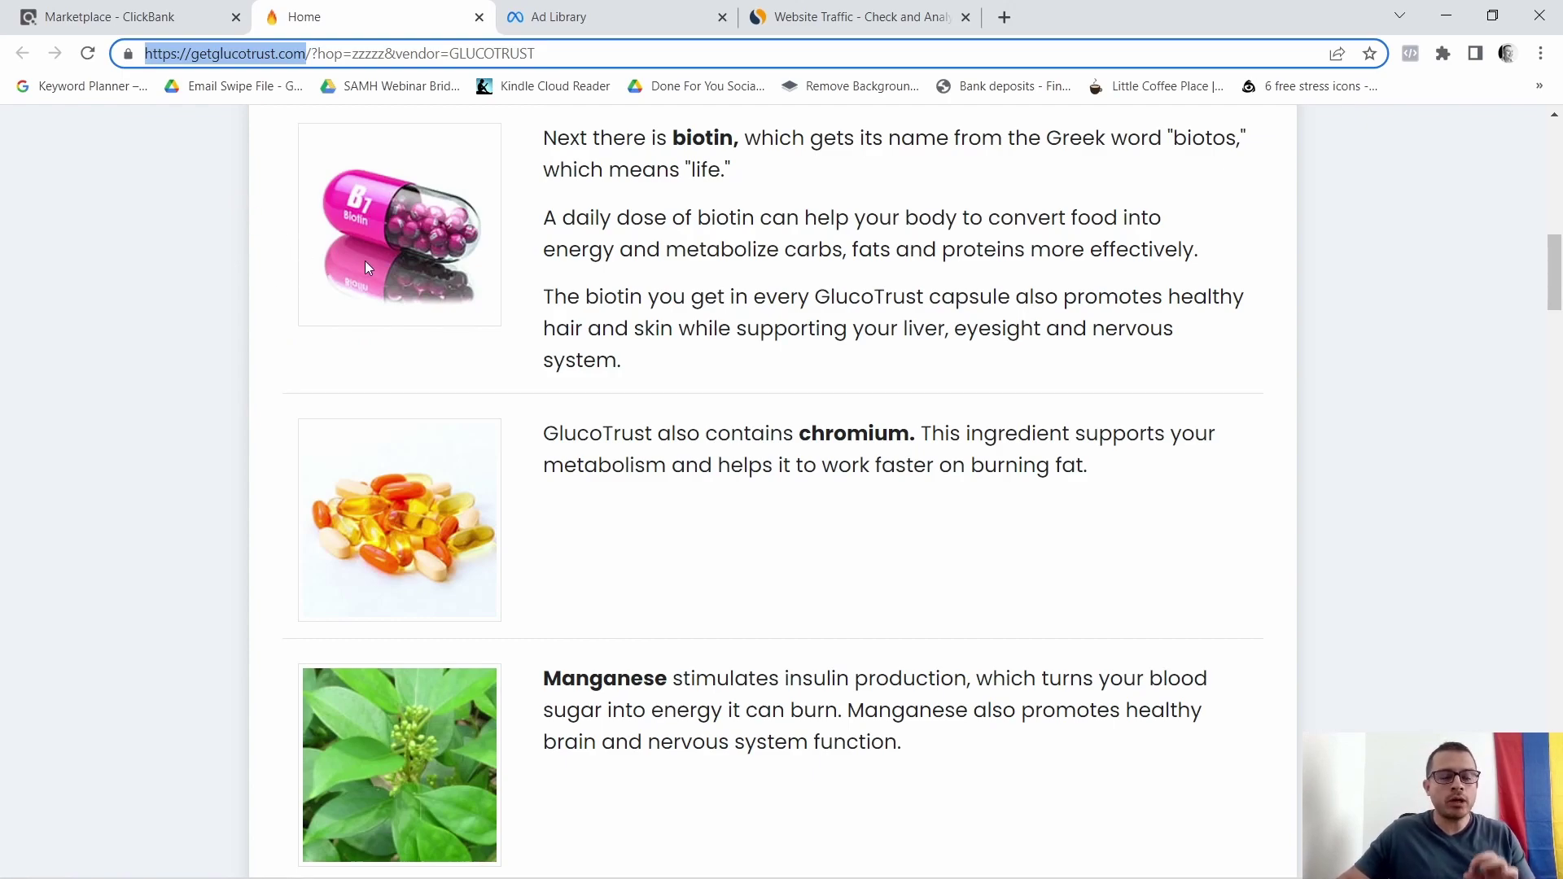
left_click(580, 27)
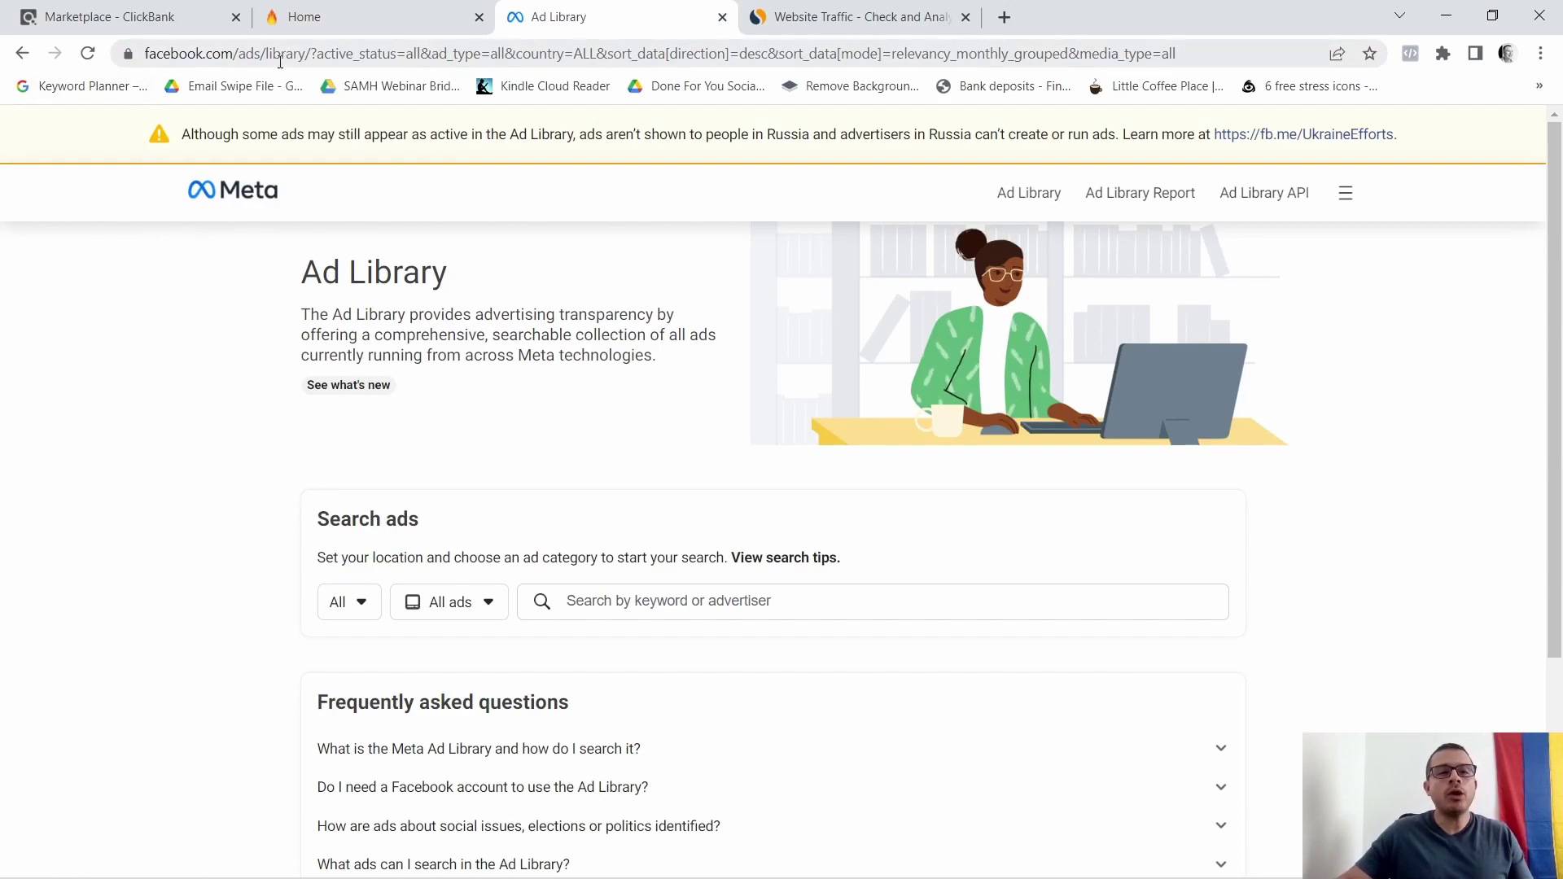
left_click_drag(303, 58, 137, 54)
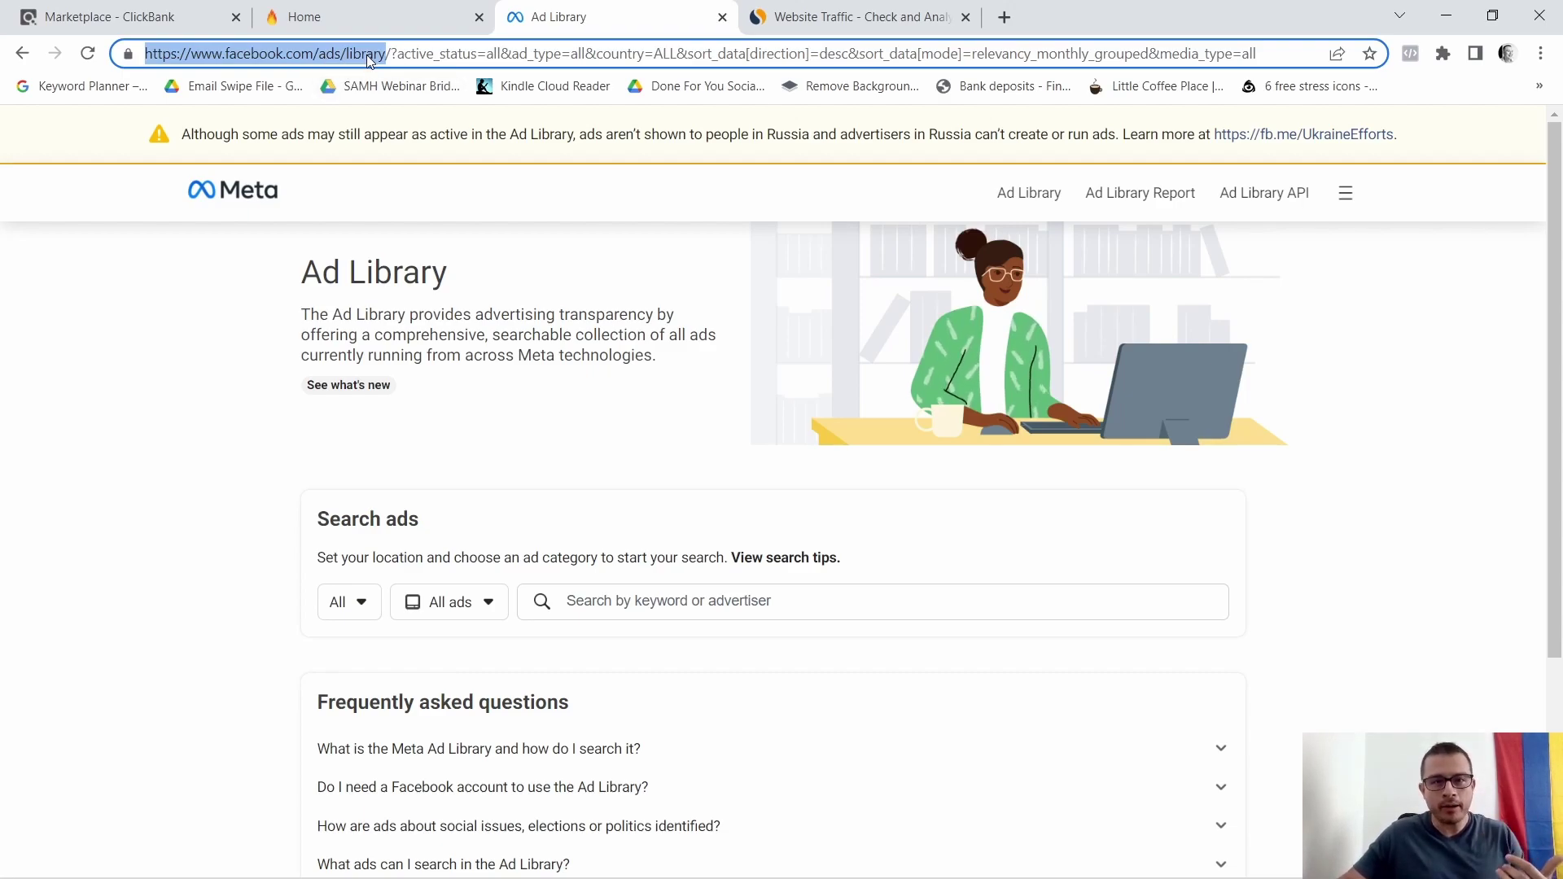
left_click(190, 422)
scroll(1072, 440, "down", 3)
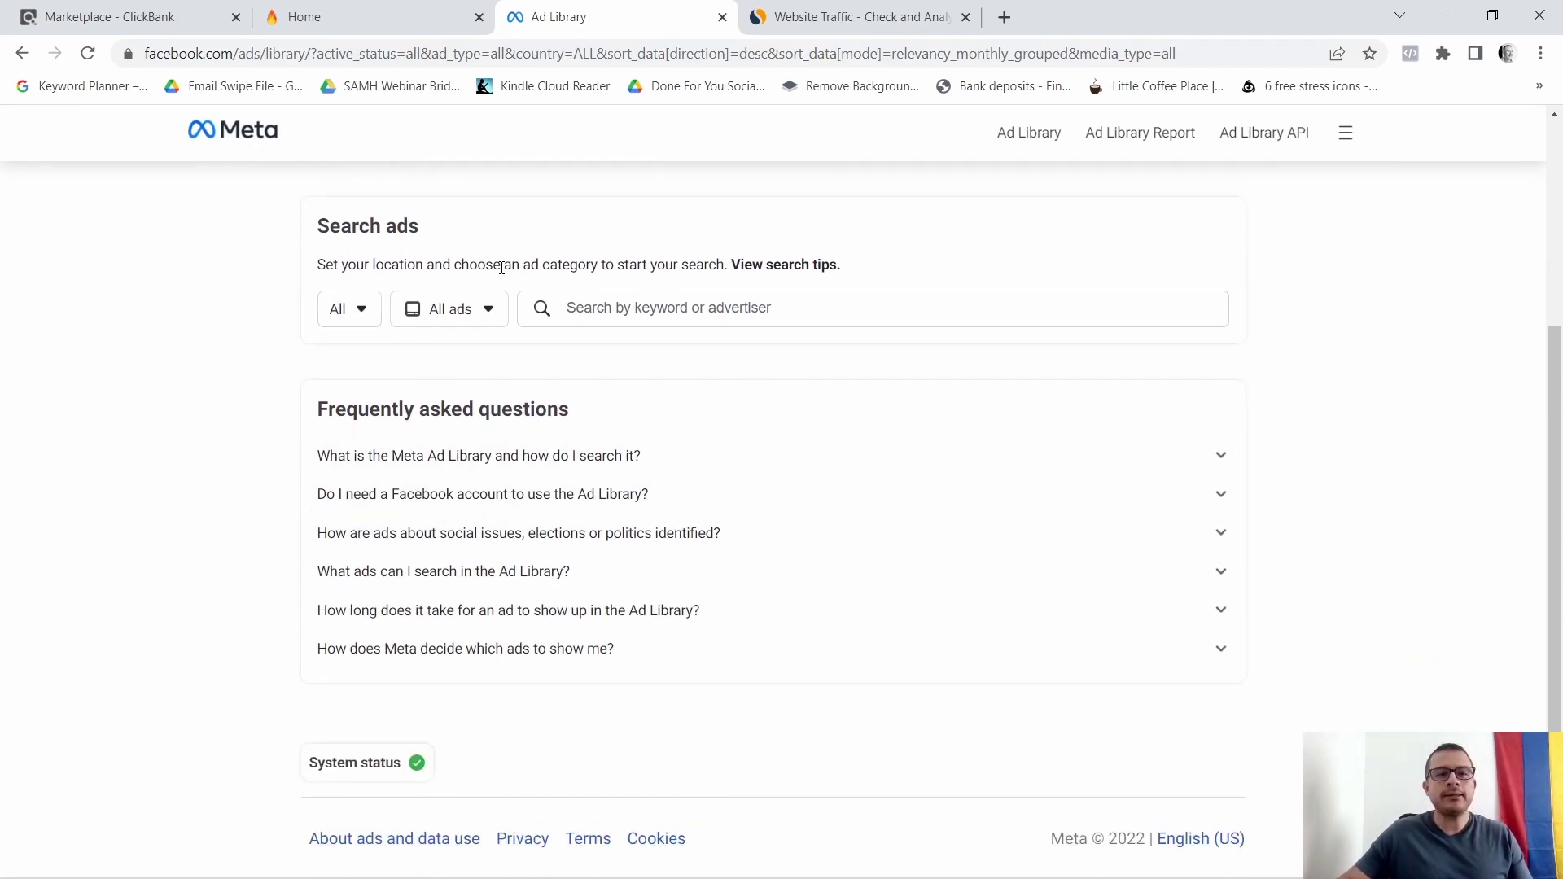
left_click(360, 317)
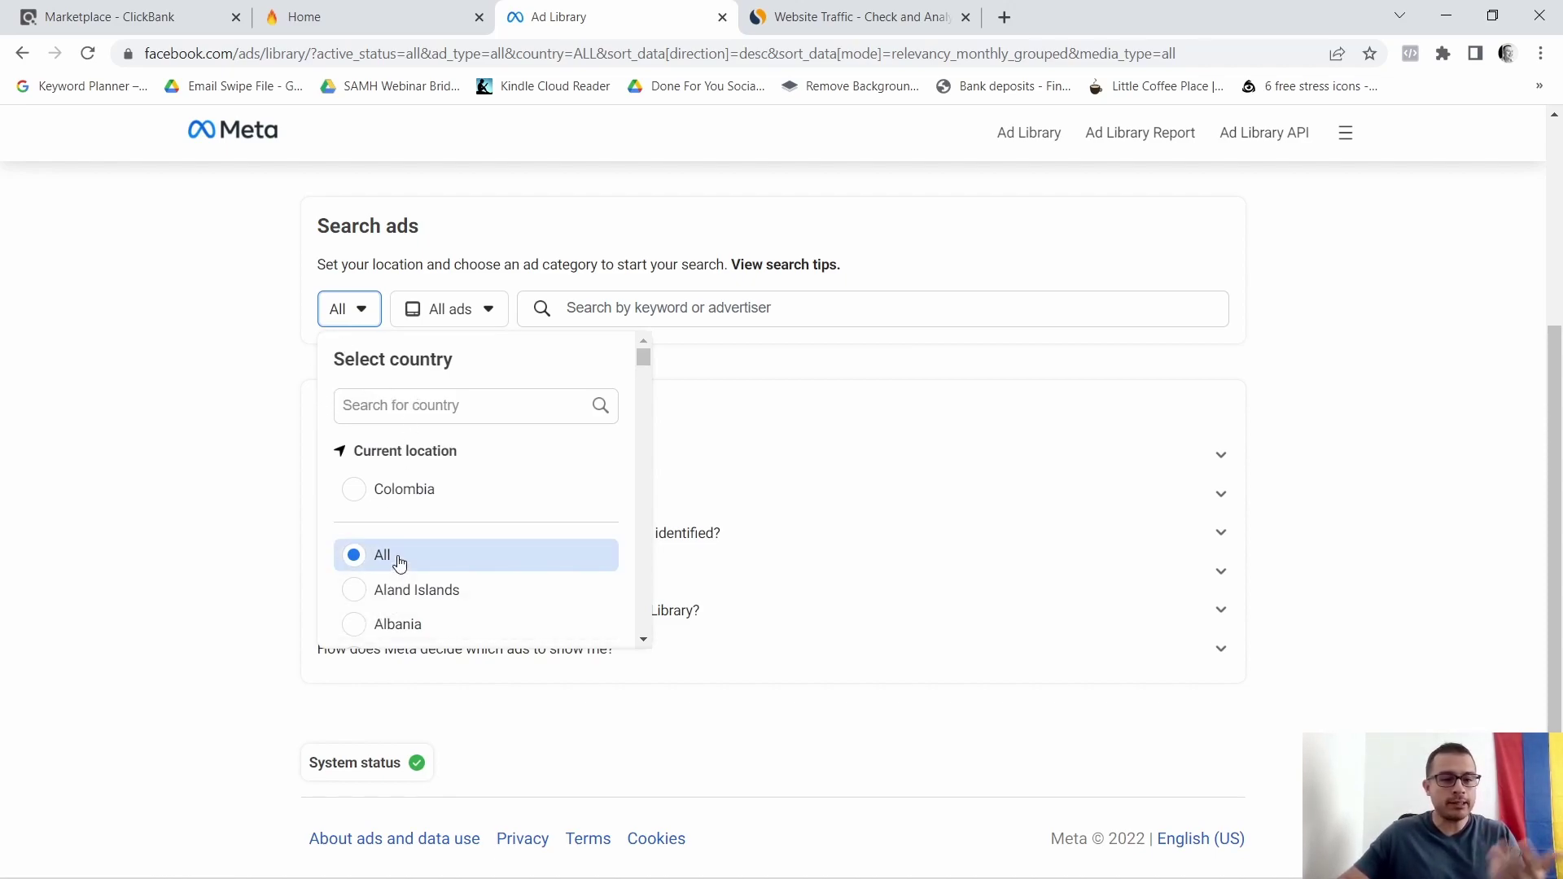
scroll(396, 554, "down", 2)
scroll(419, 559, "down", 2)
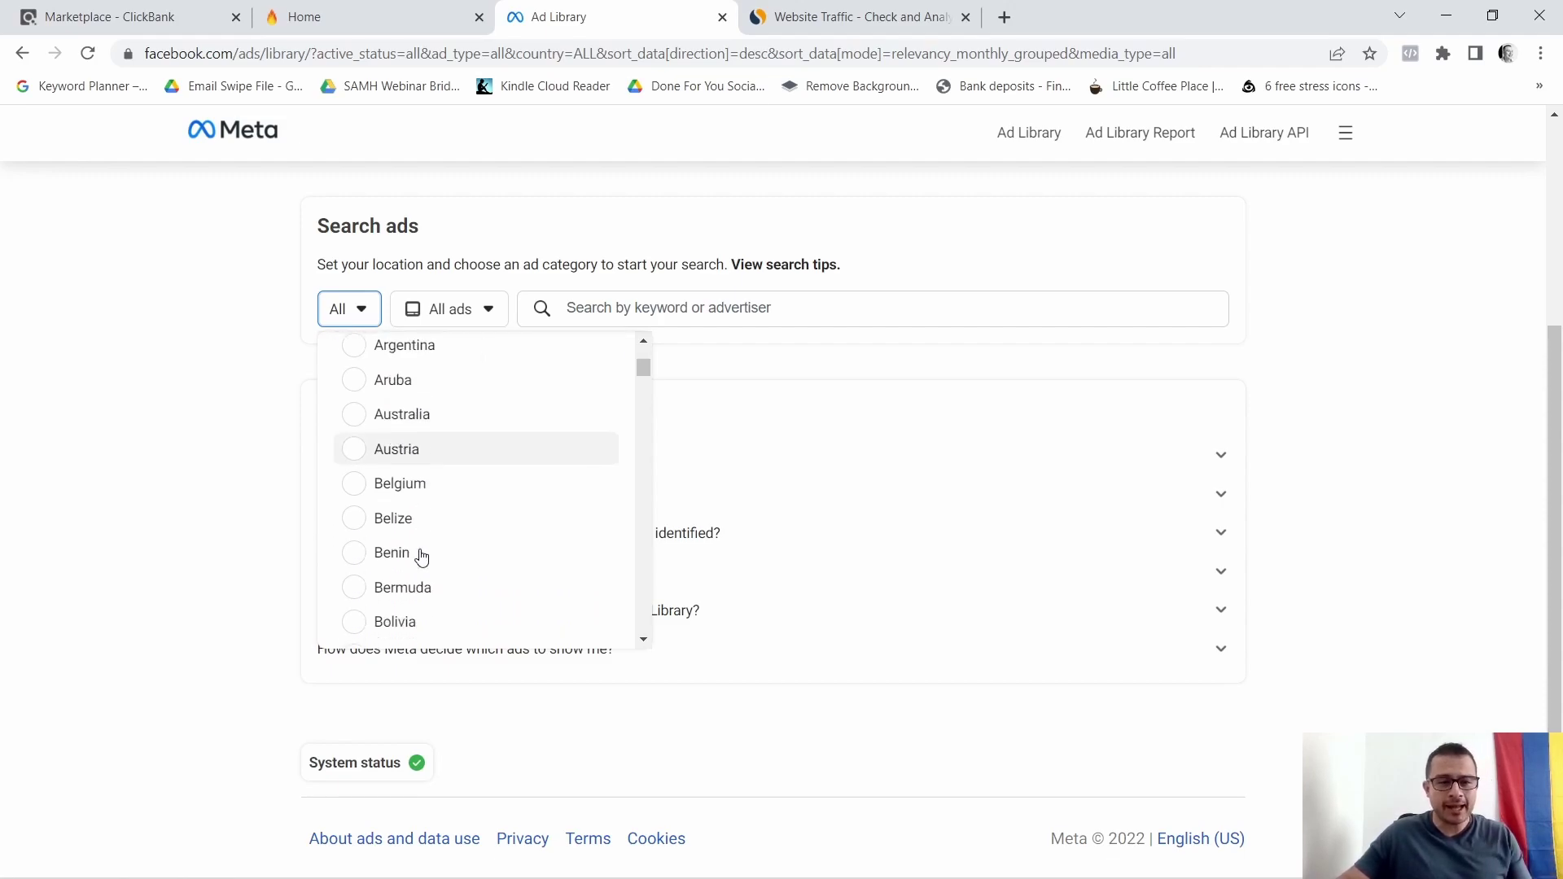
scroll(420, 563, "down", 2)
scroll(429, 570, "down", 2)
scroll(461, 548, "up", 8)
scroll(479, 587, "up", 1)
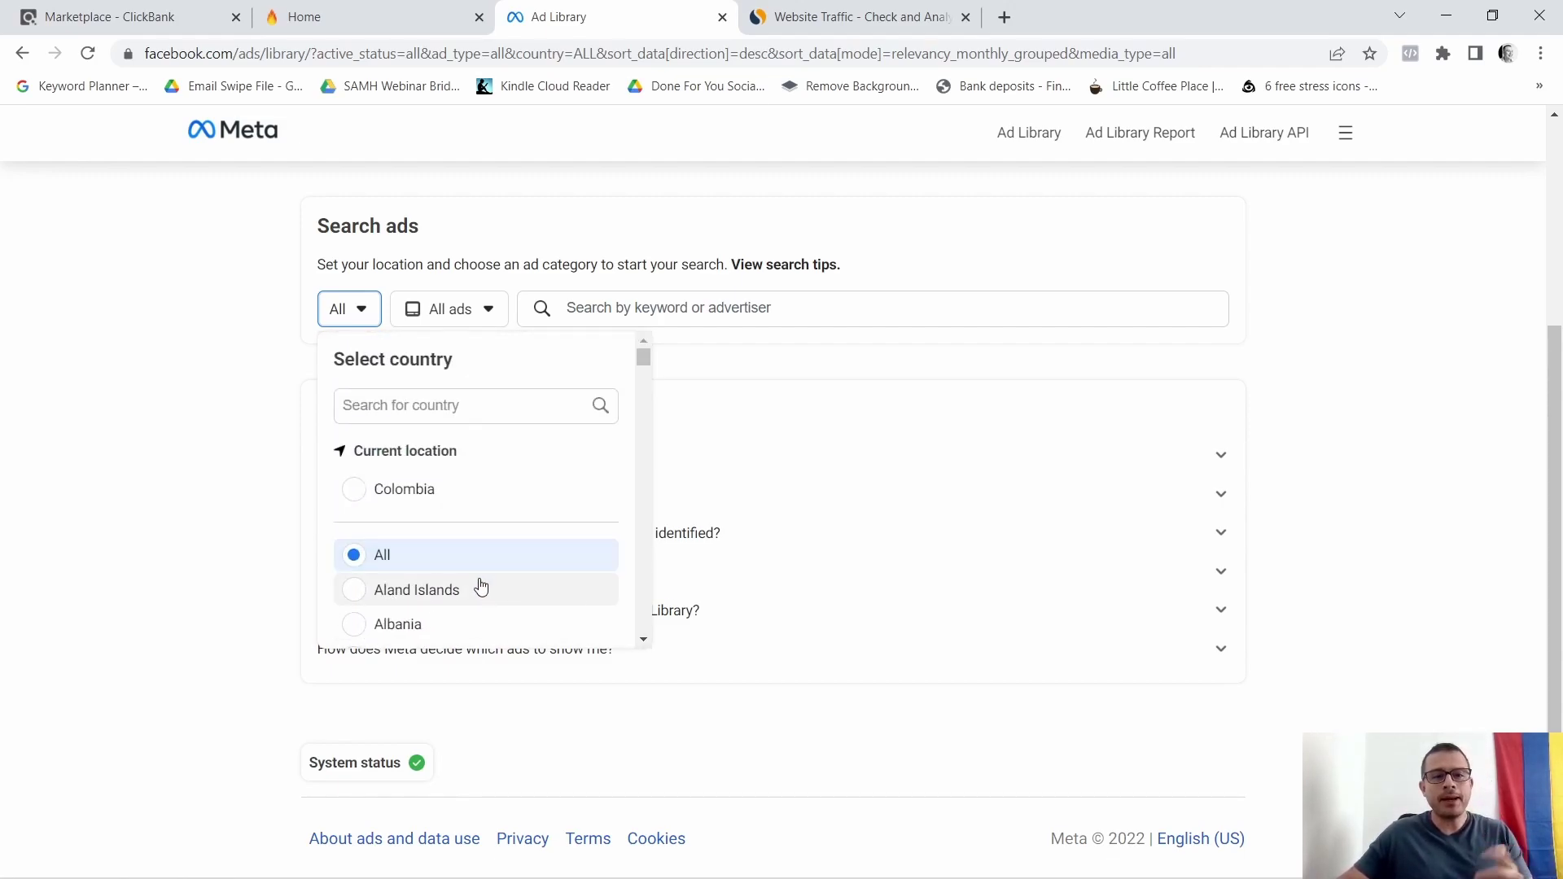
left_click(480, 311)
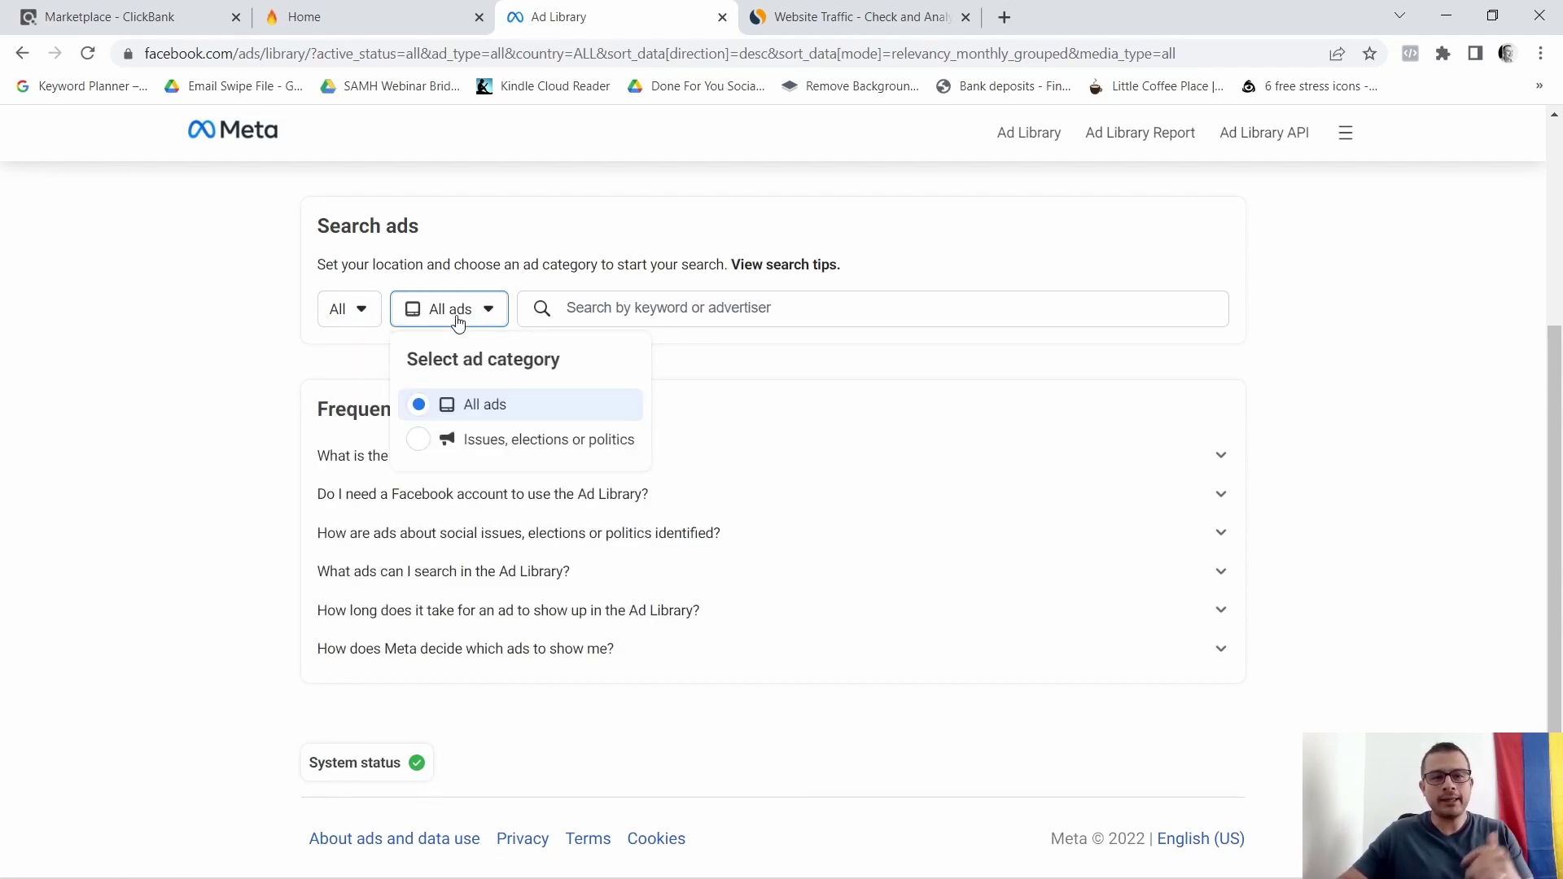
- Search the Meta Ad Library for the keyword 'gluco trust'
left_click(619, 318)
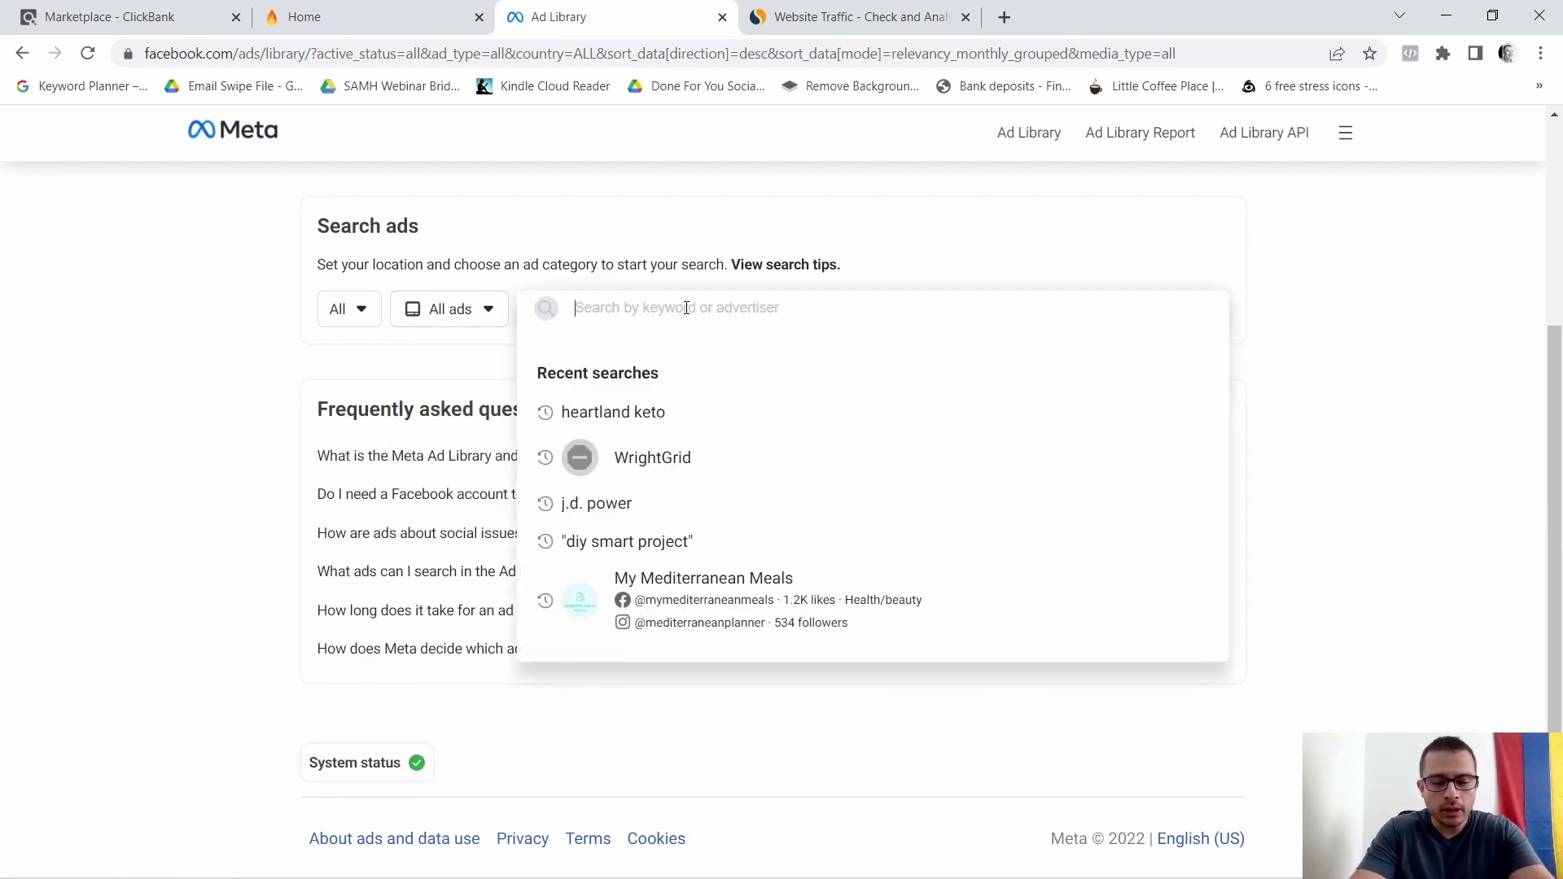
type("gluco trust")
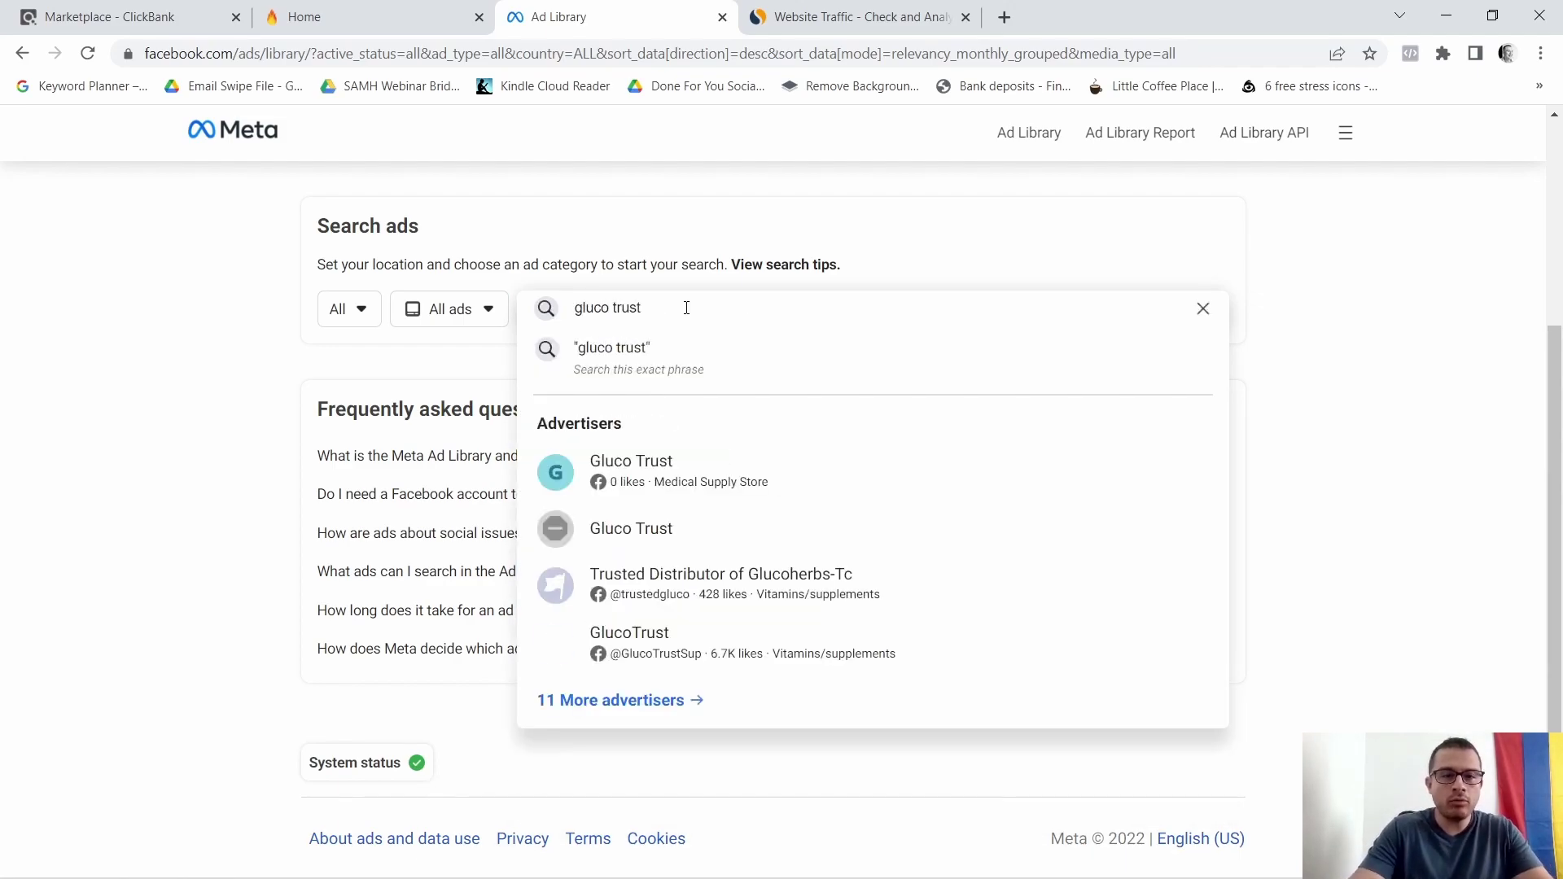
key("Return")
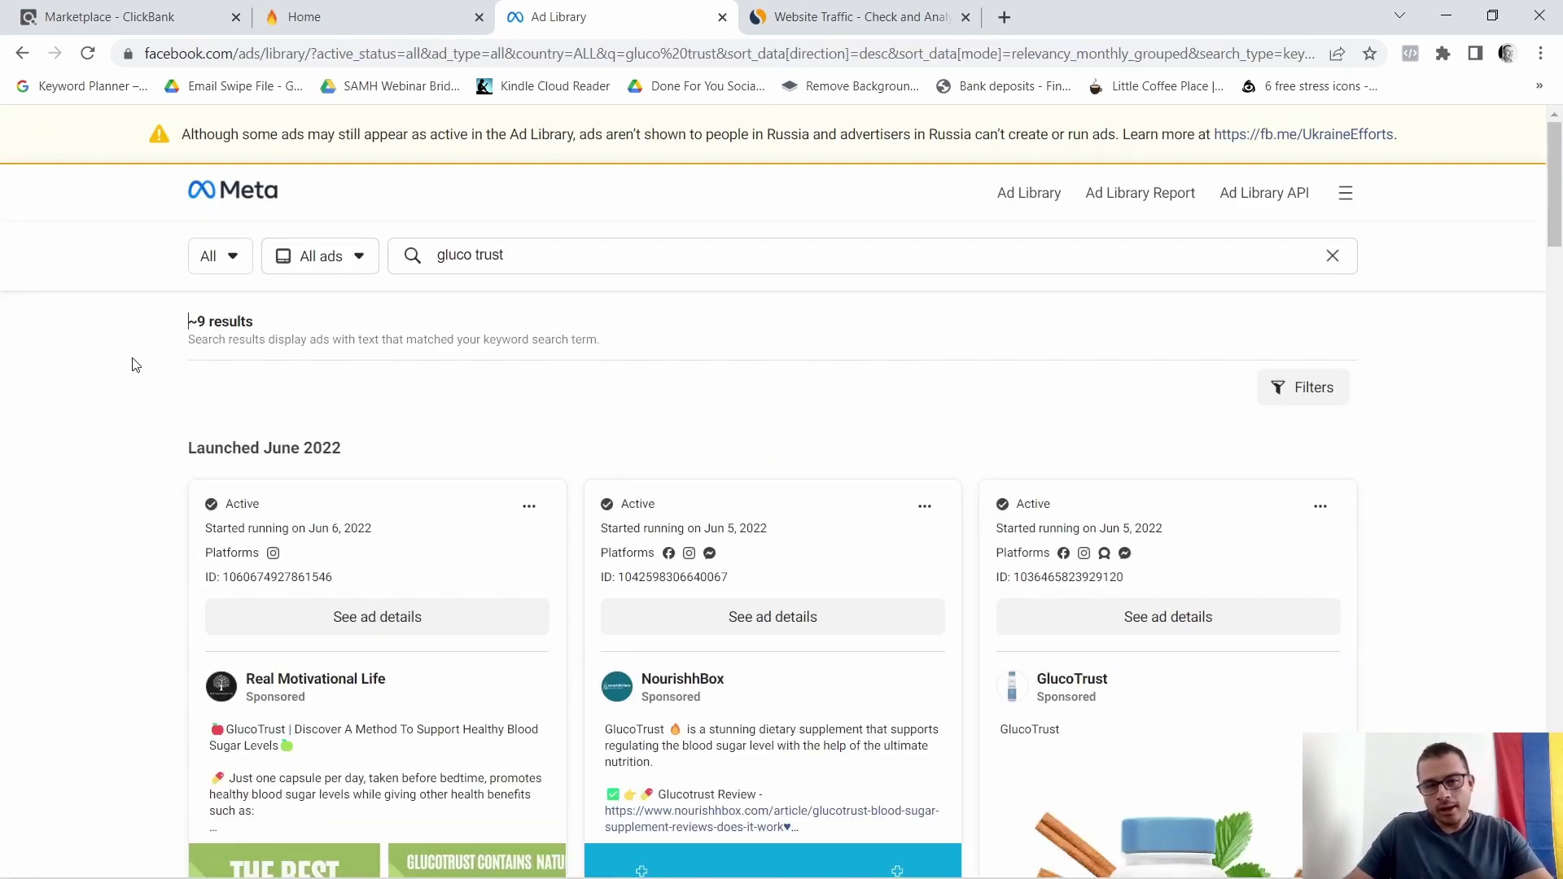
scroll(1302, 369, "down", 2)
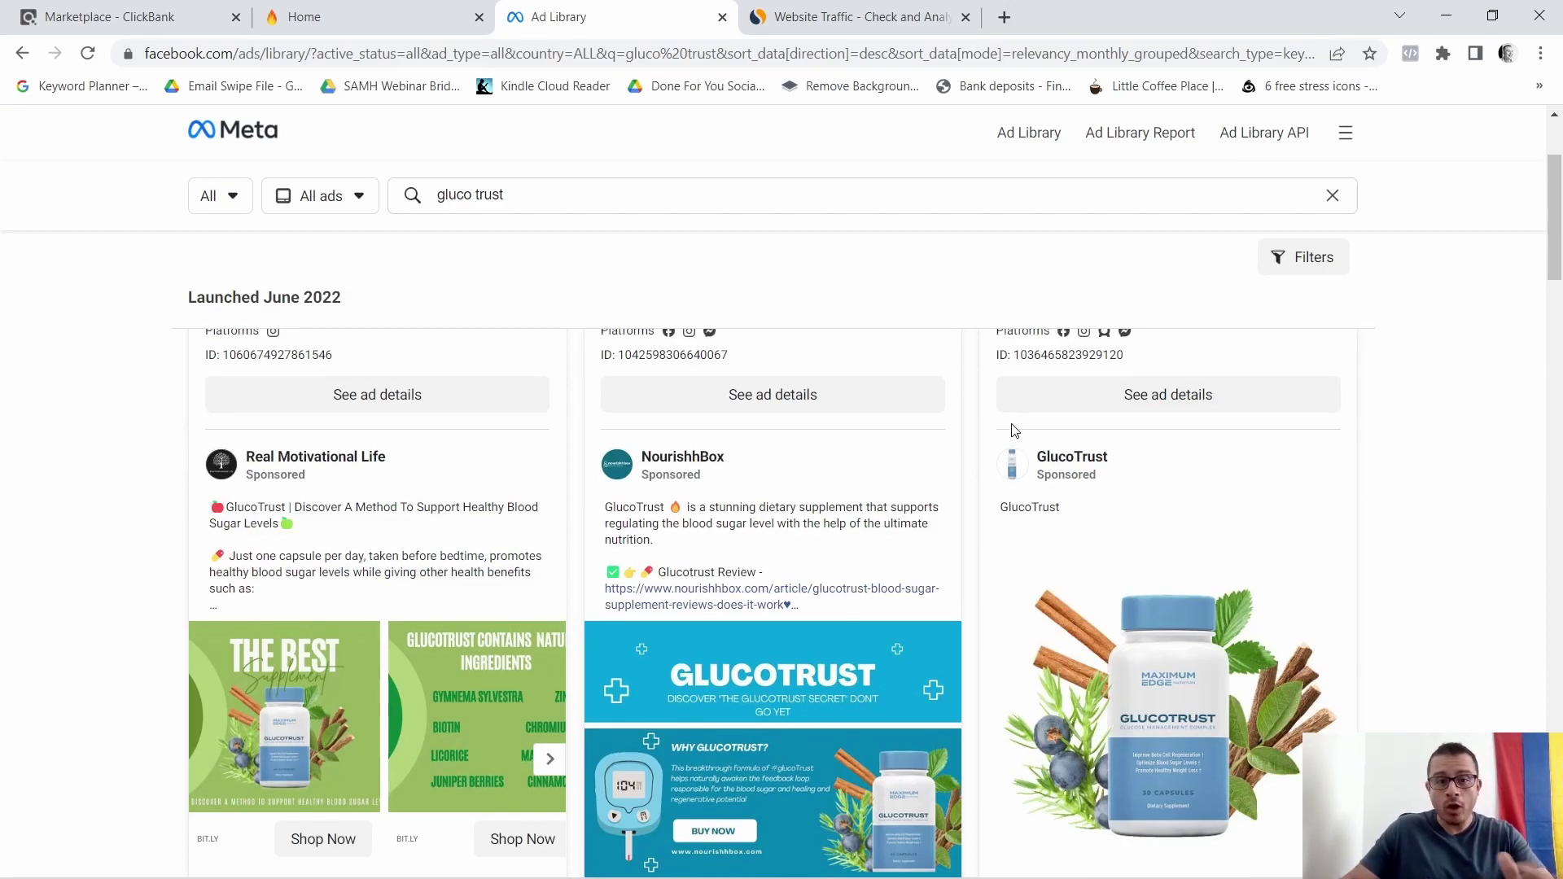
scroll(1006, 424, "up", 2)
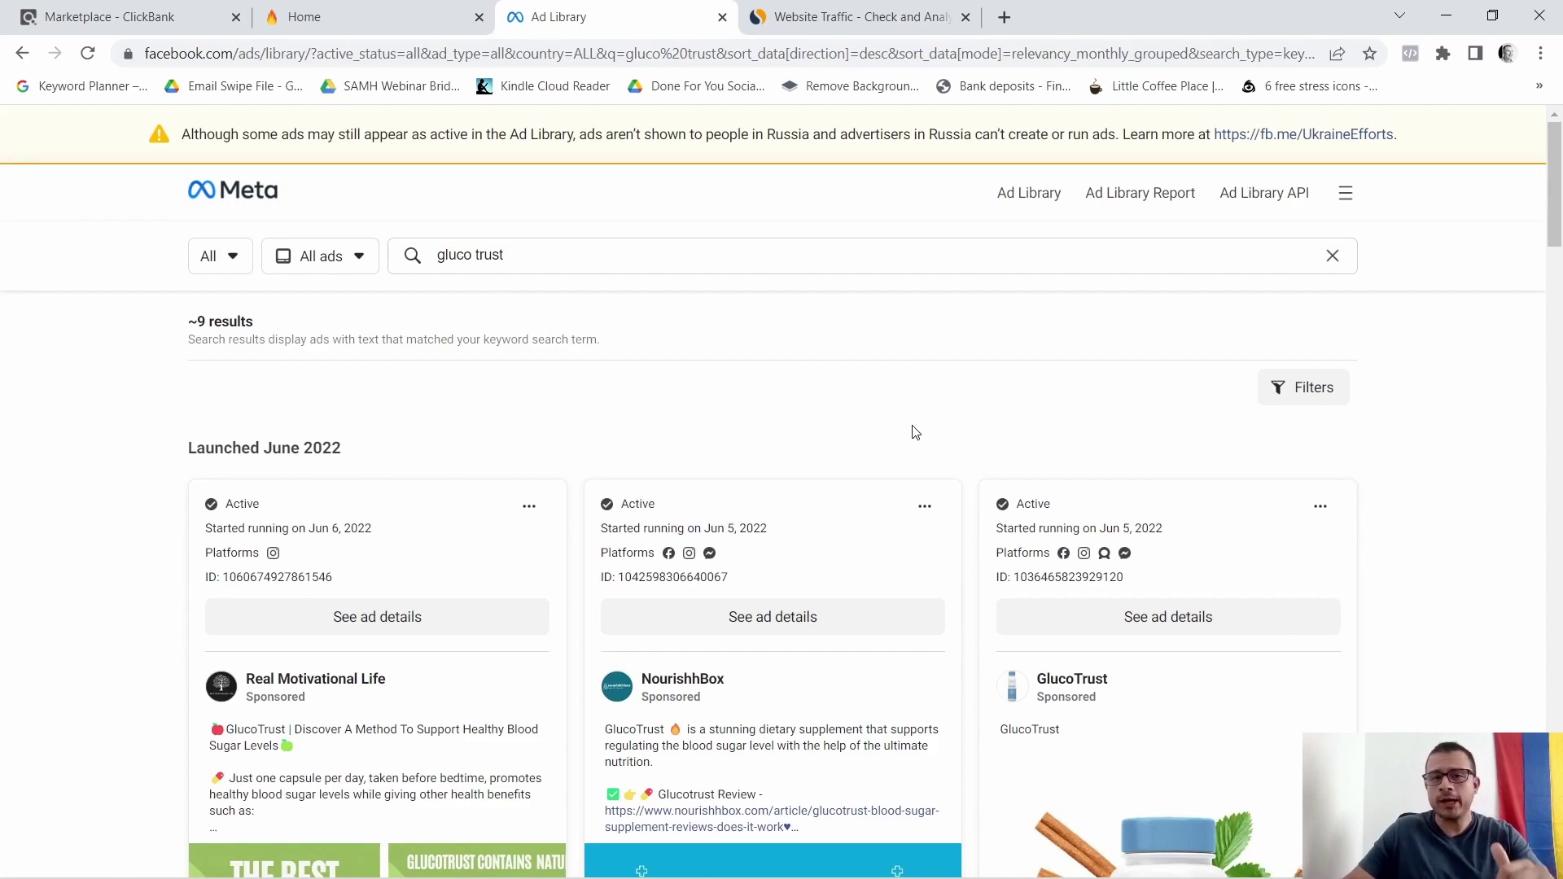
scroll(872, 421, "down", 2)
scroll(921, 489, "down", 5)
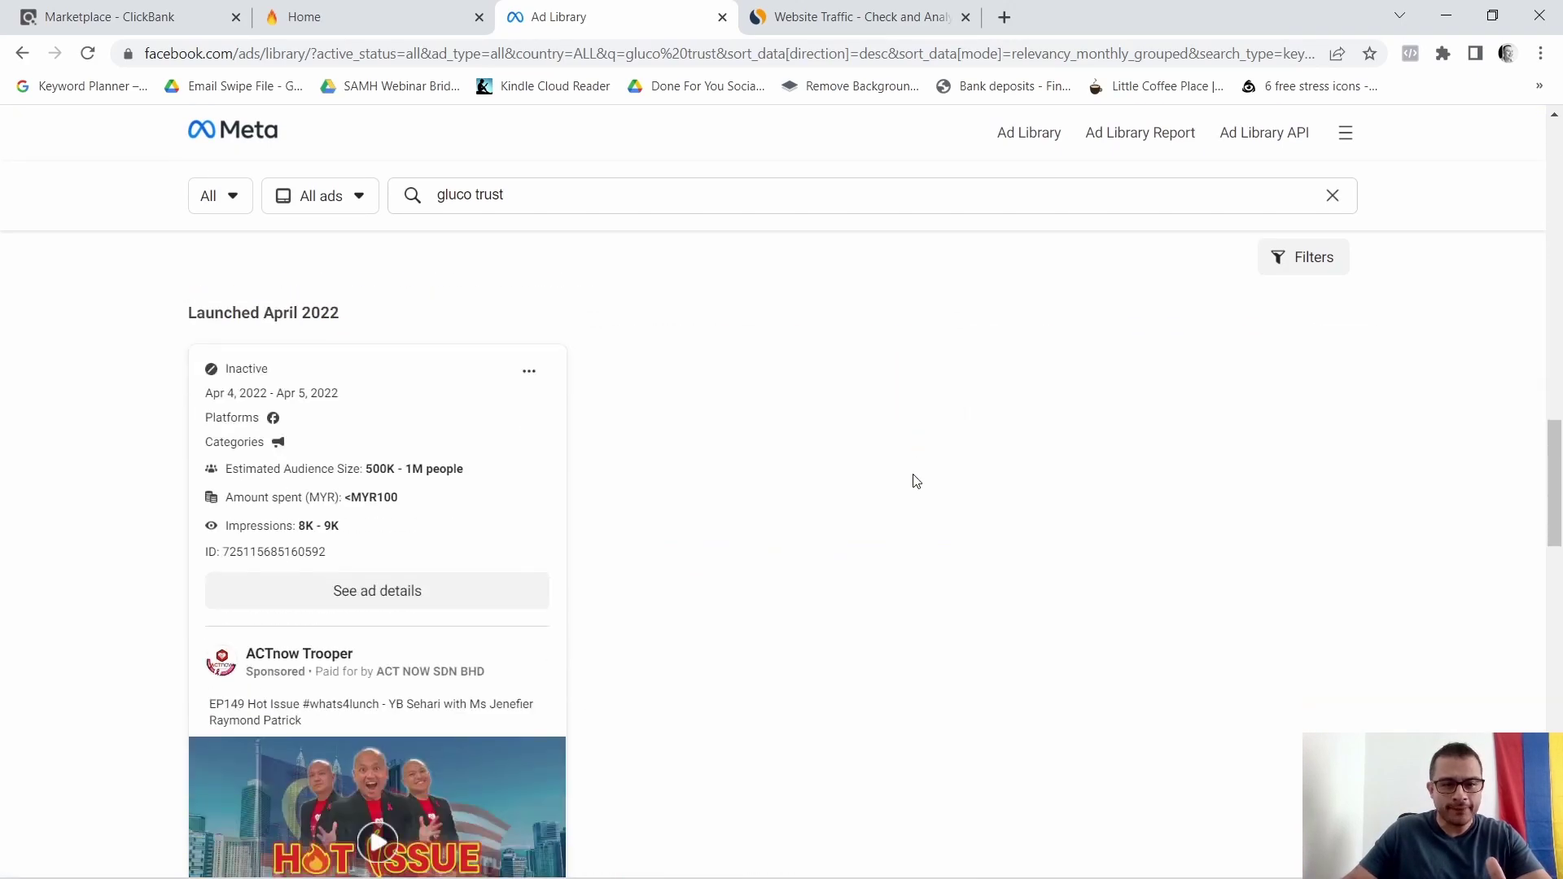
scroll(827, 551, "down", 3)
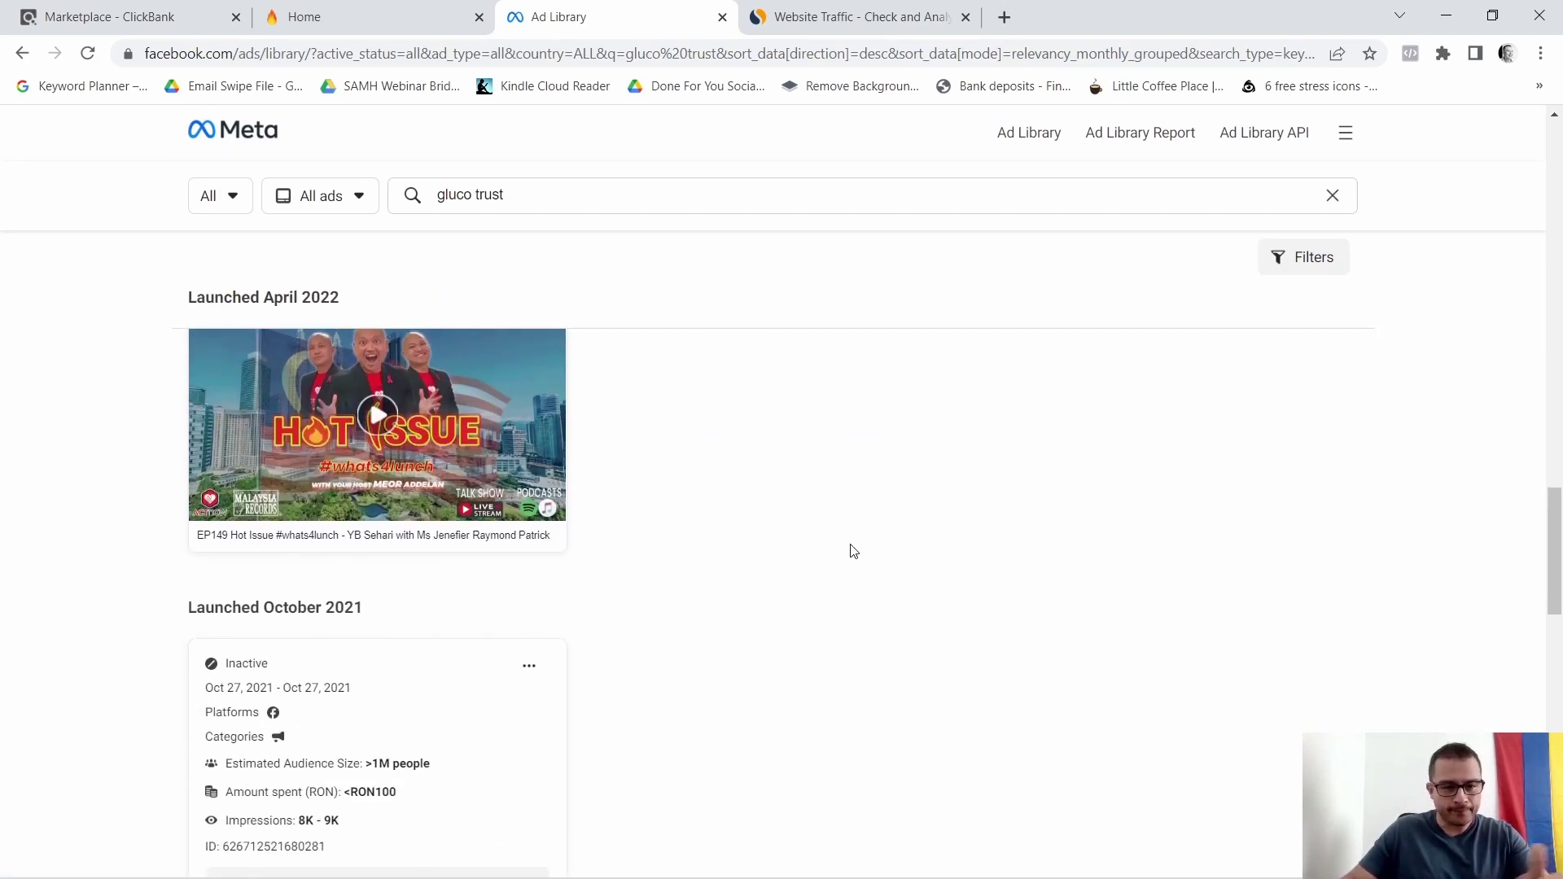
scroll(566, 627, "down", 3)
scroll(554, 604, "up", 3)
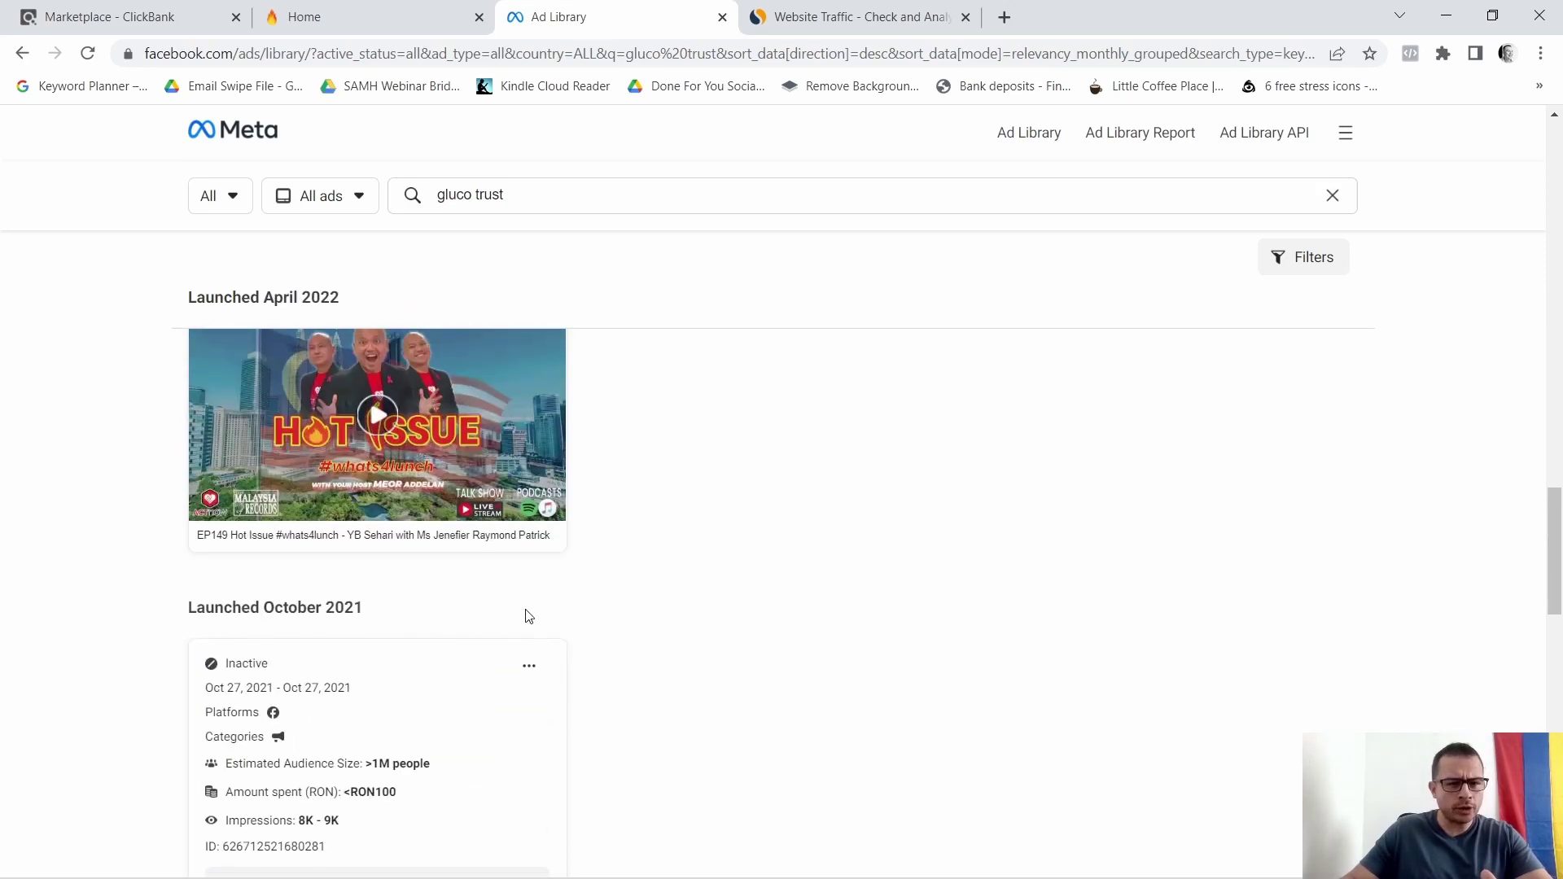
scroll(526, 602, "down", 5)
scroll(523, 625, "down", 5)
scroll(523, 628, "up", 2)
scroll(526, 625, "down", 5)
scroll(537, 609, "up", 5)
scroll(733, 583, "up", 5)
scroll(983, 557, "up", 3)
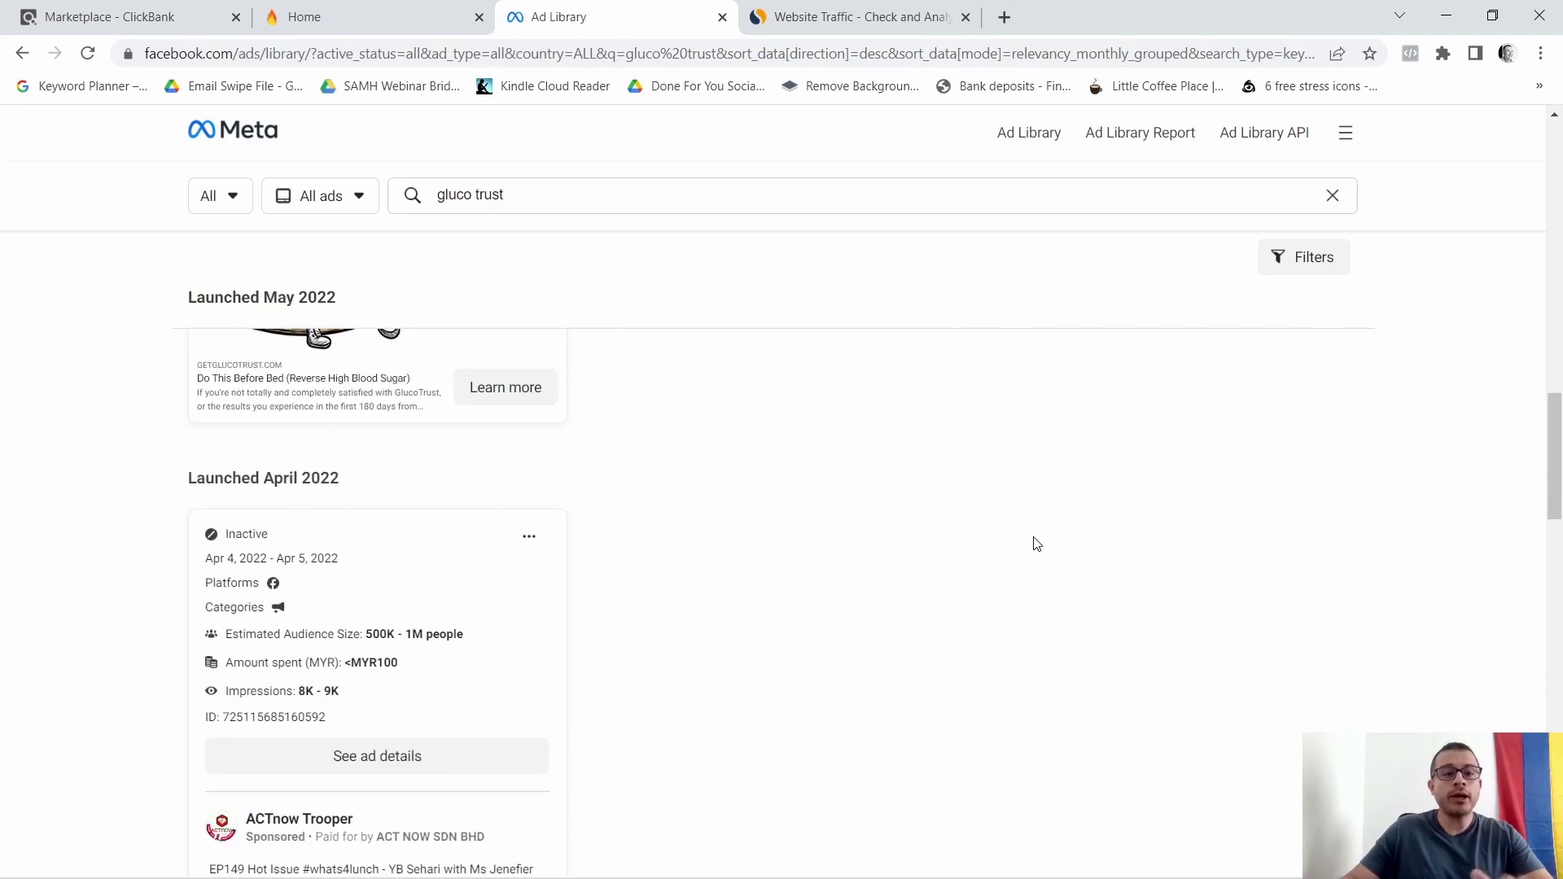
scroll(995, 533, "up", 3)
scroll(970, 586, "up", 3)
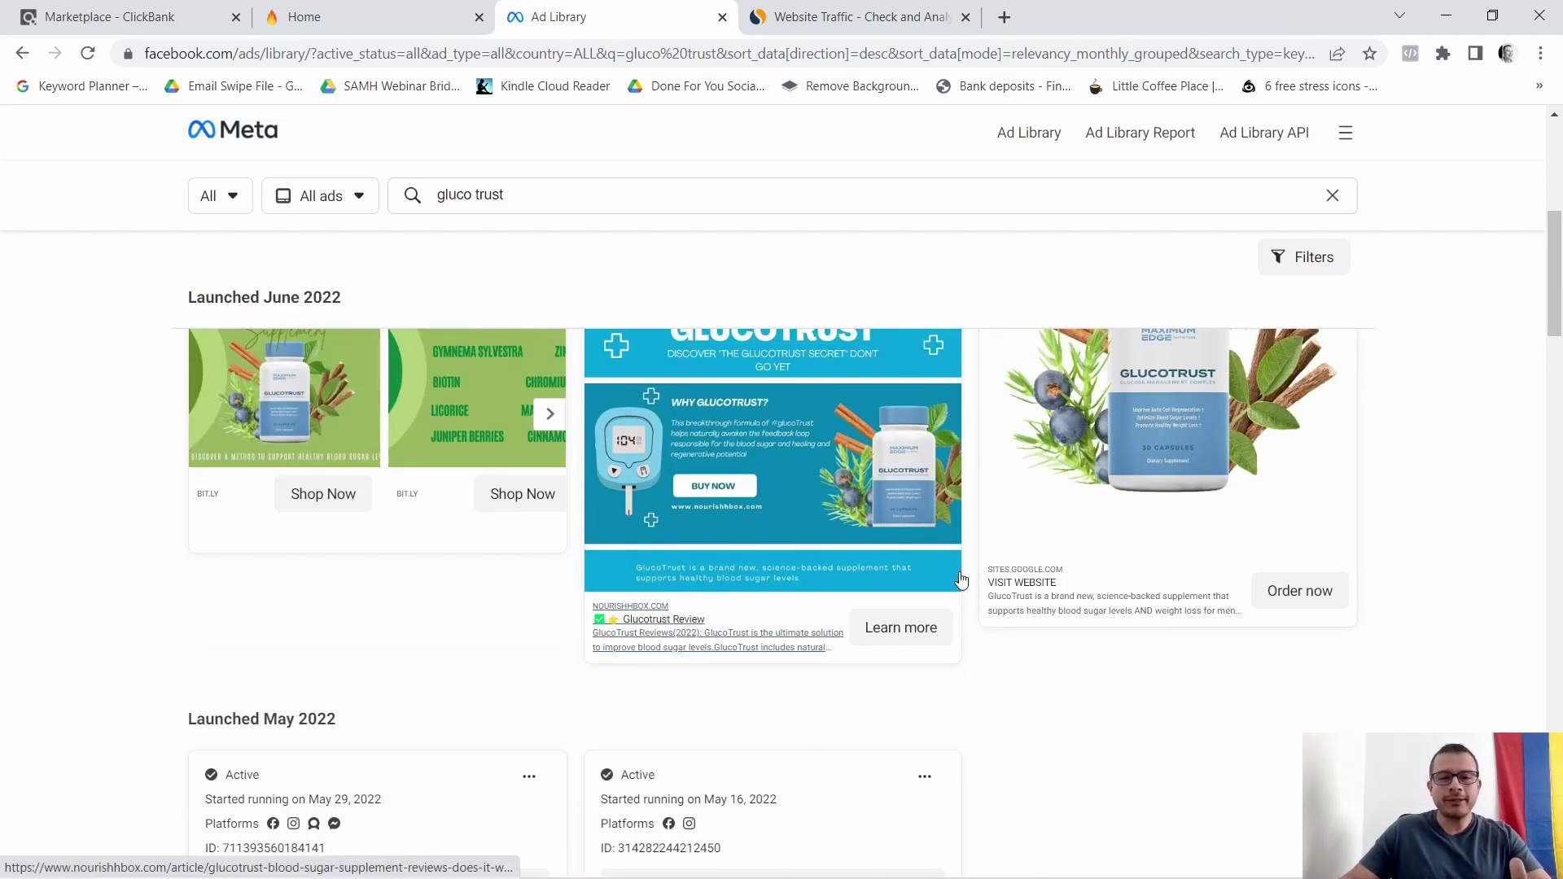
scroll(966, 580, "up", 2)
scroll(962, 577, "up", 2)
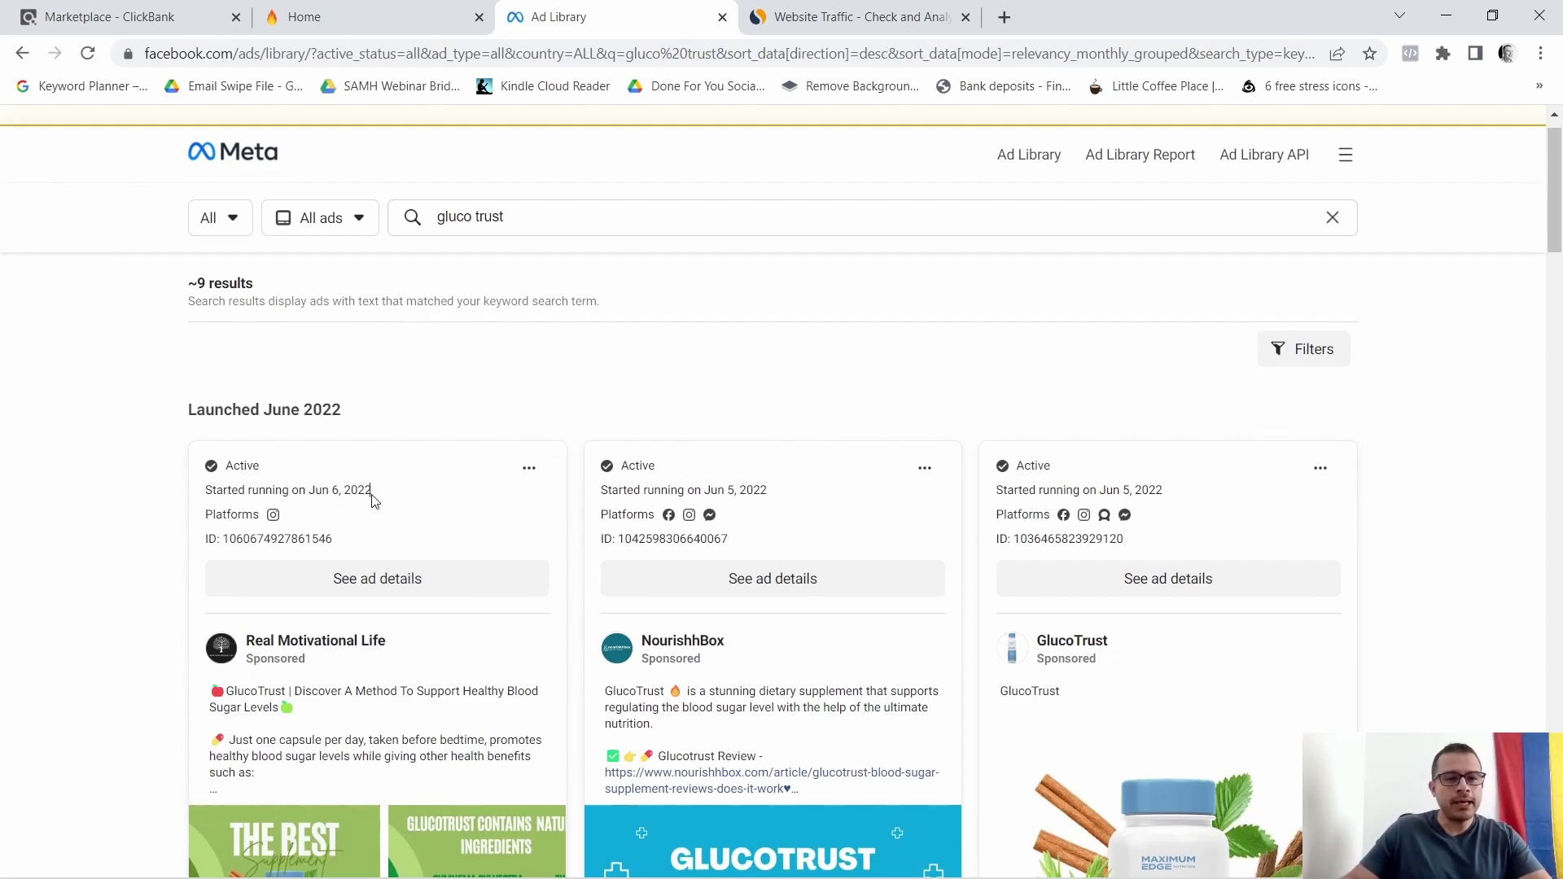
- Highlight the first ad's Jun 6, 2022 start date, then clear the highlight
left_click_drag(373, 501, 314, 494)
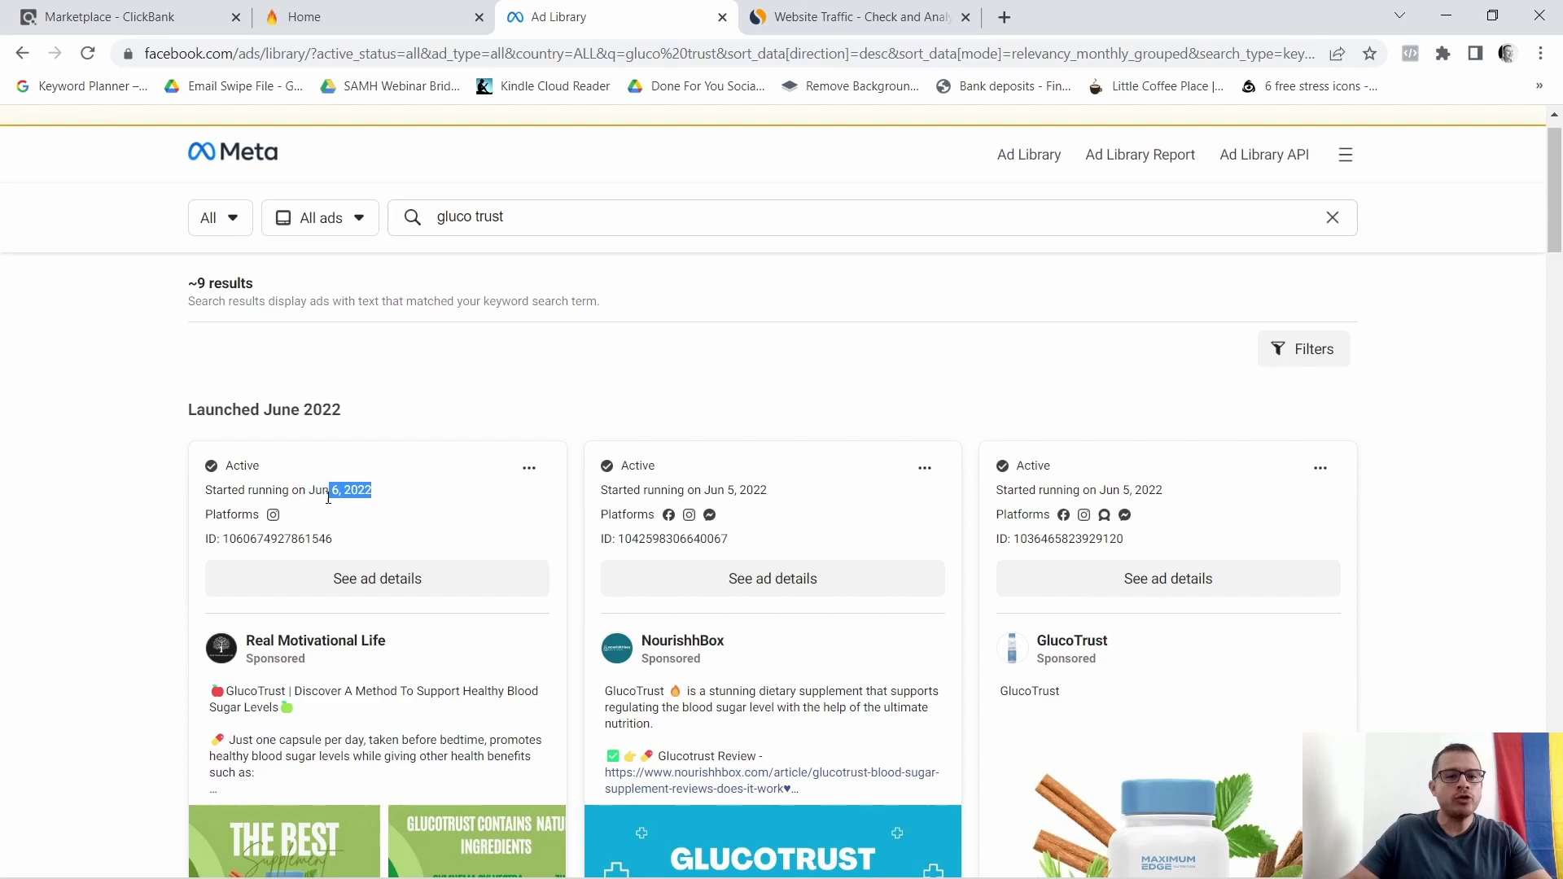
left_click(397, 495)
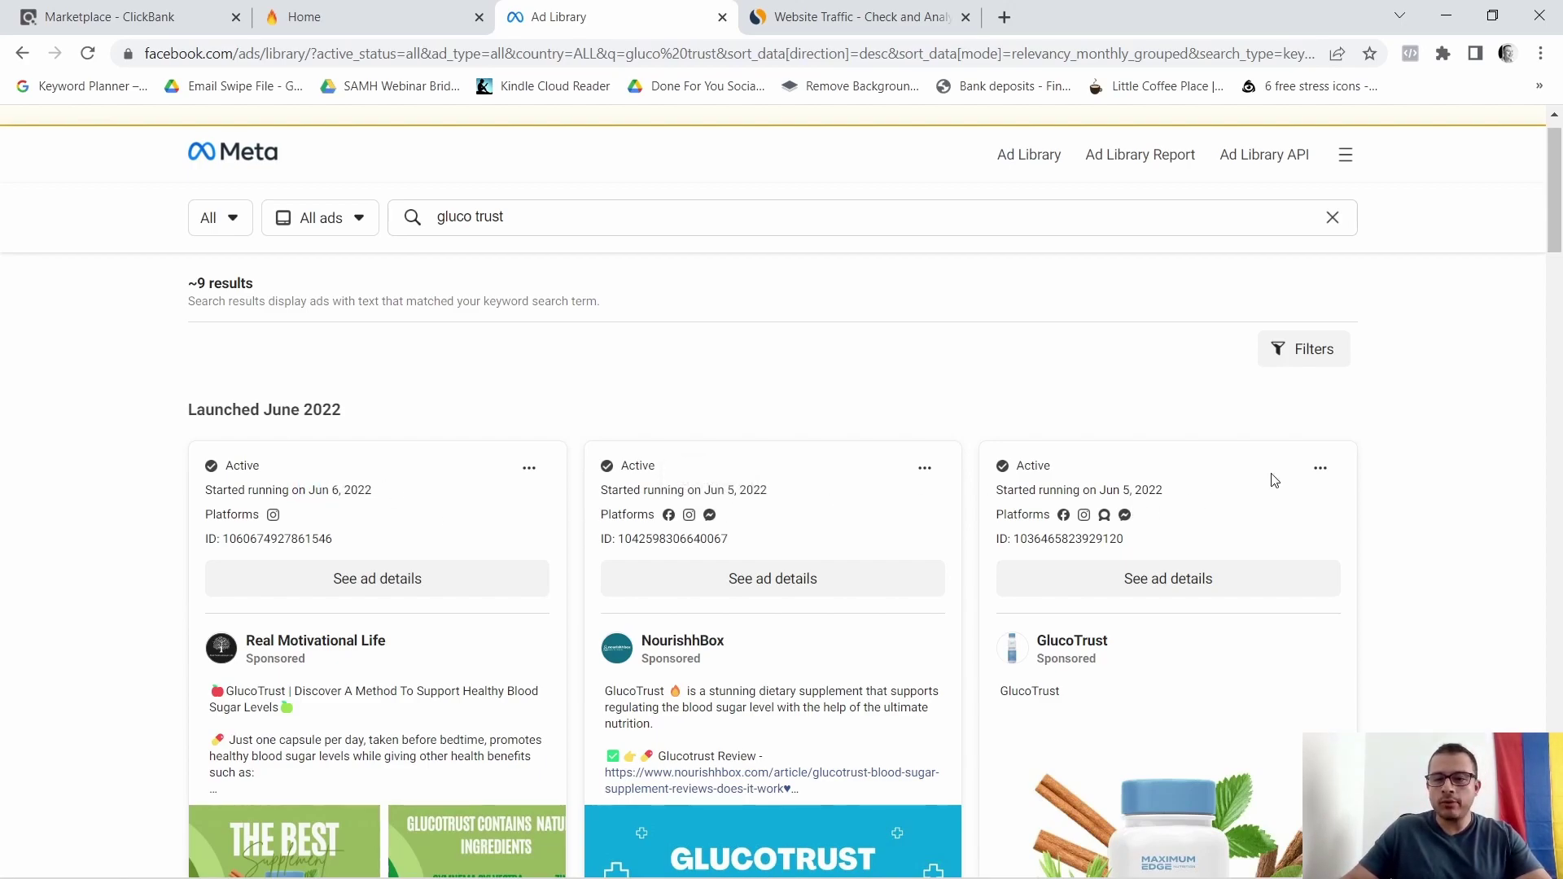
scroll(1434, 346, "down", 2)
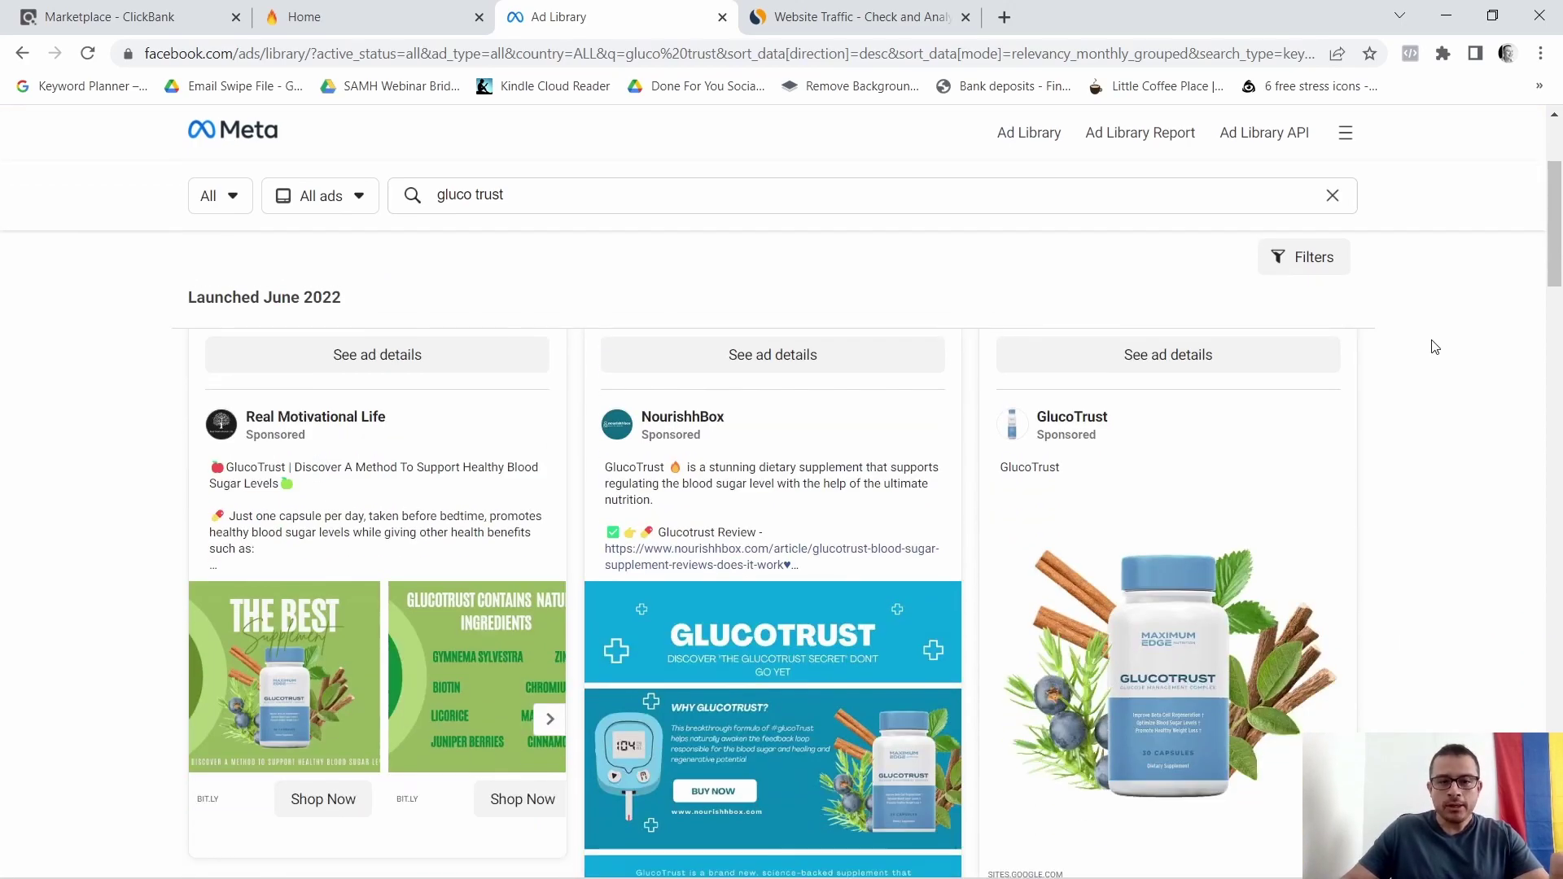
scroll(1055, 395, "down", 2)
scroll(855, 551, "up", 3)
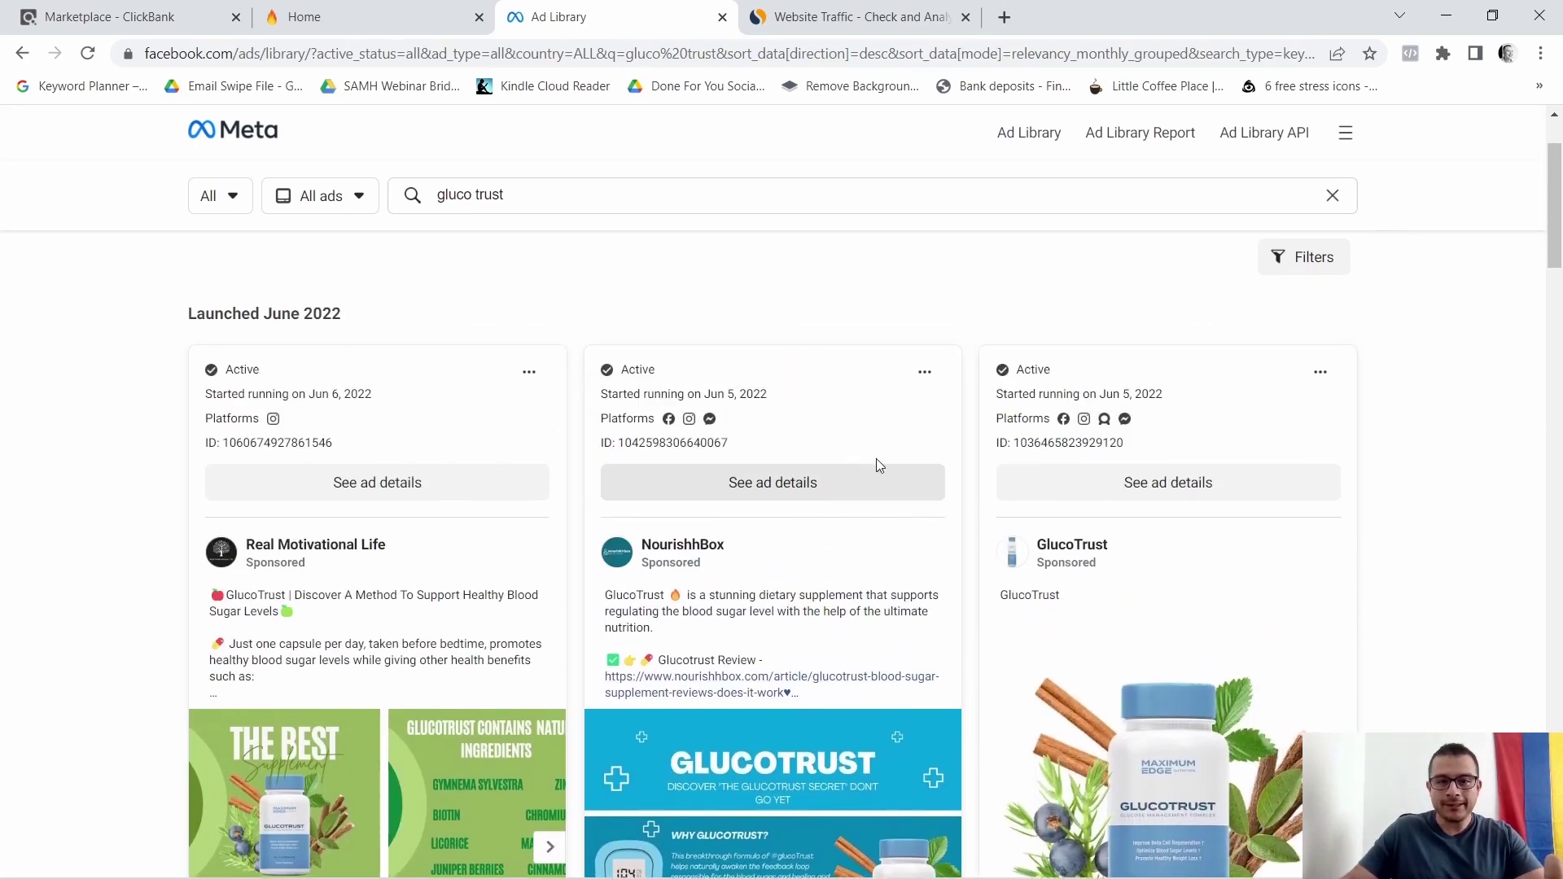
scroll(715, 570, "down", 1)
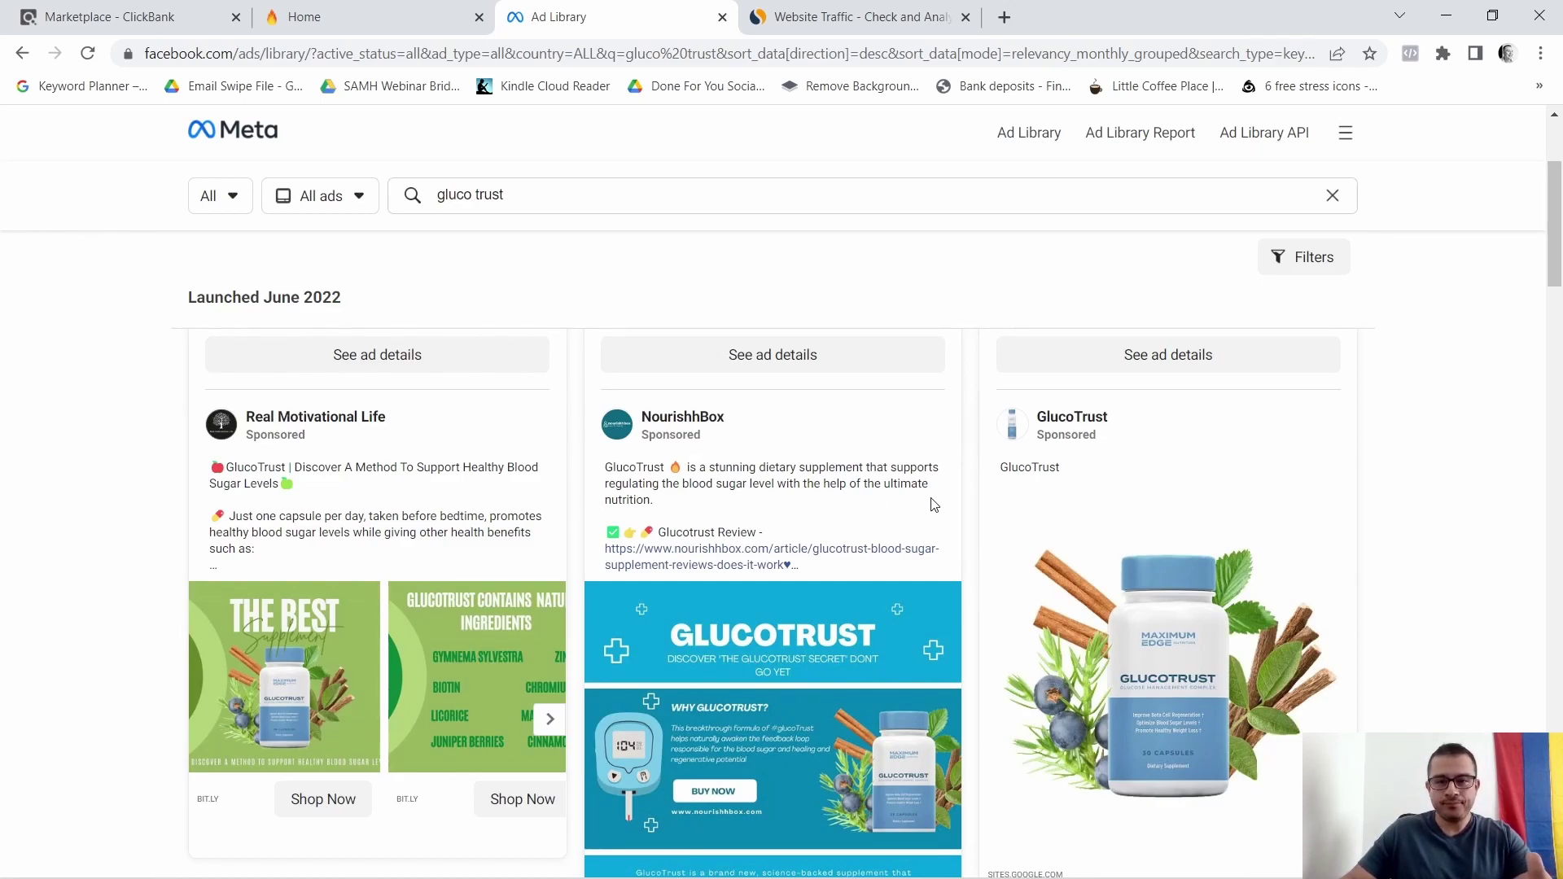
scroll(896, 486, "down", 1)
scroll(689, 560, "down", 2)
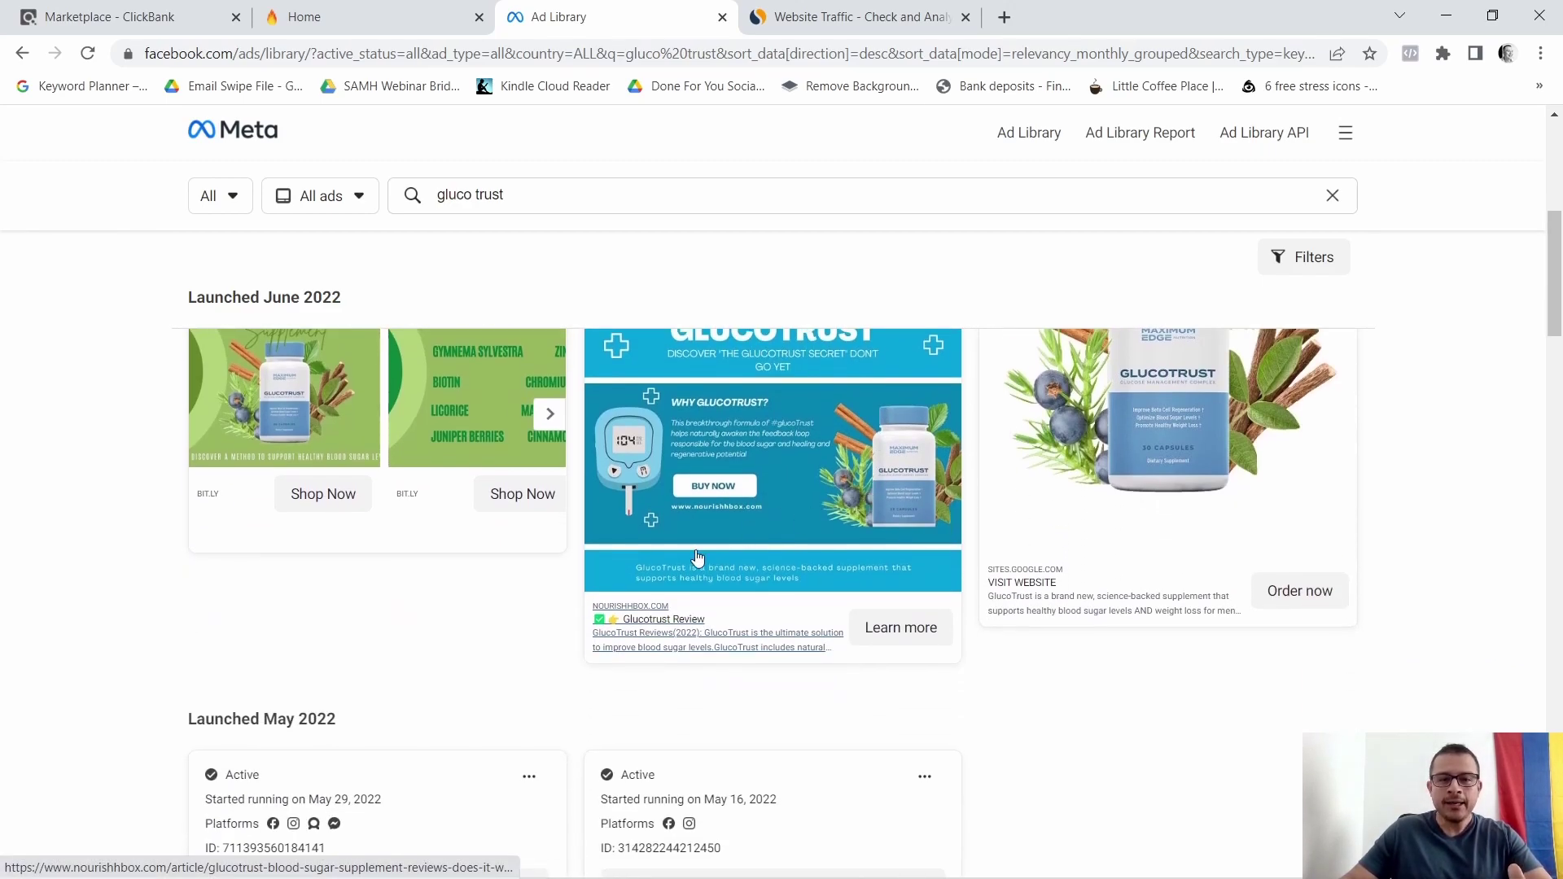
scroll(783, 568, "up", 1)
scroll(771, 575, "up", 3)
scroll(746, 616, "down", 3)
scroll(852, 658, "down", 1)
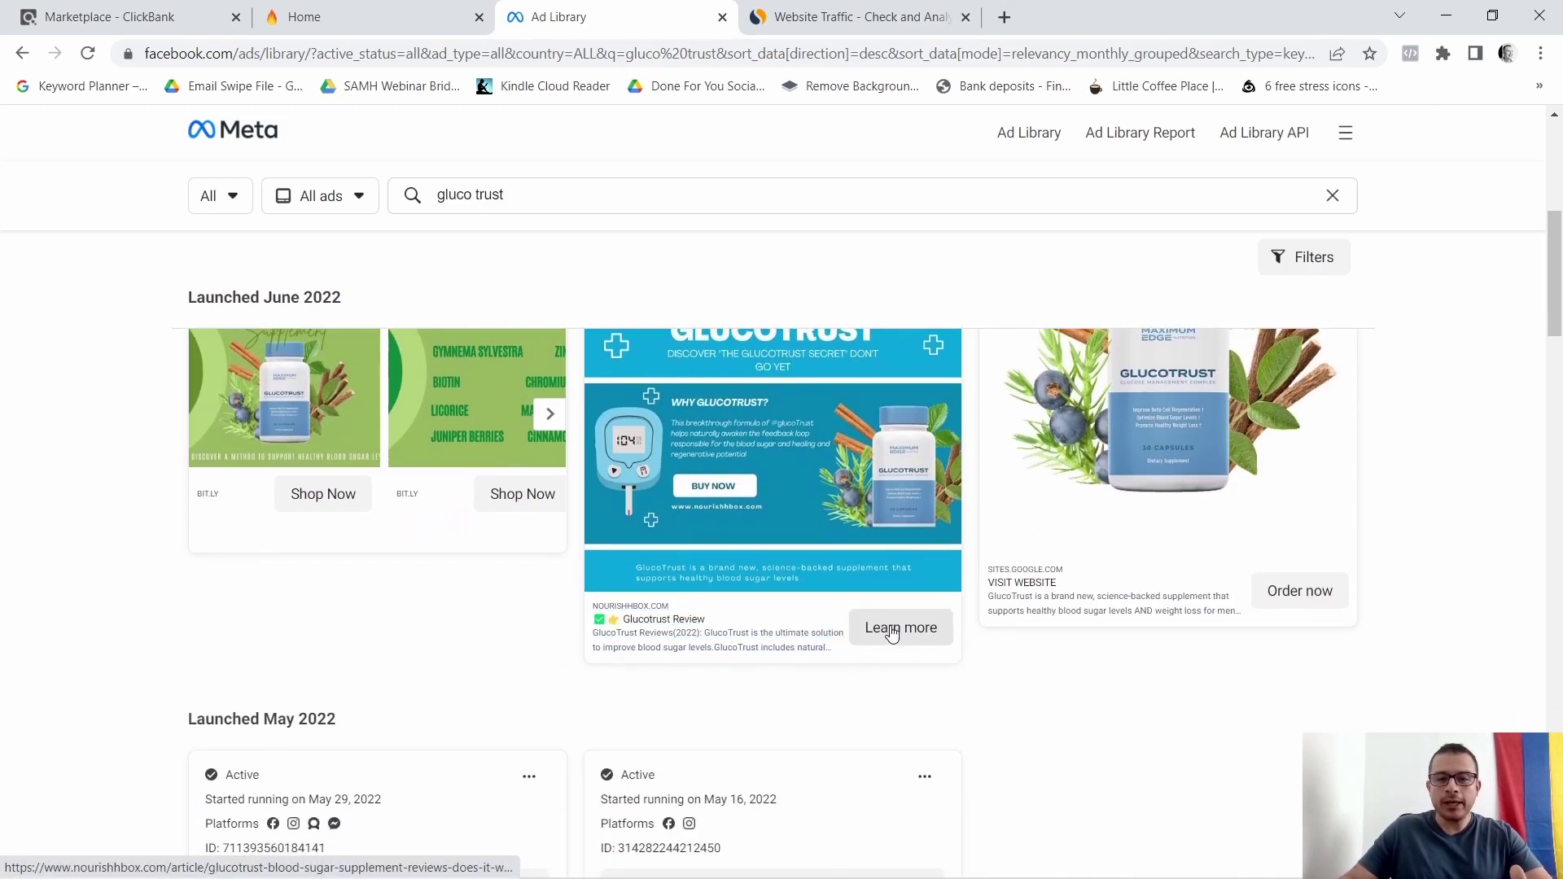
- Follow the NourishhBox article's official-website link to bit.ly and close that short-link tab
left_click(891, 633)
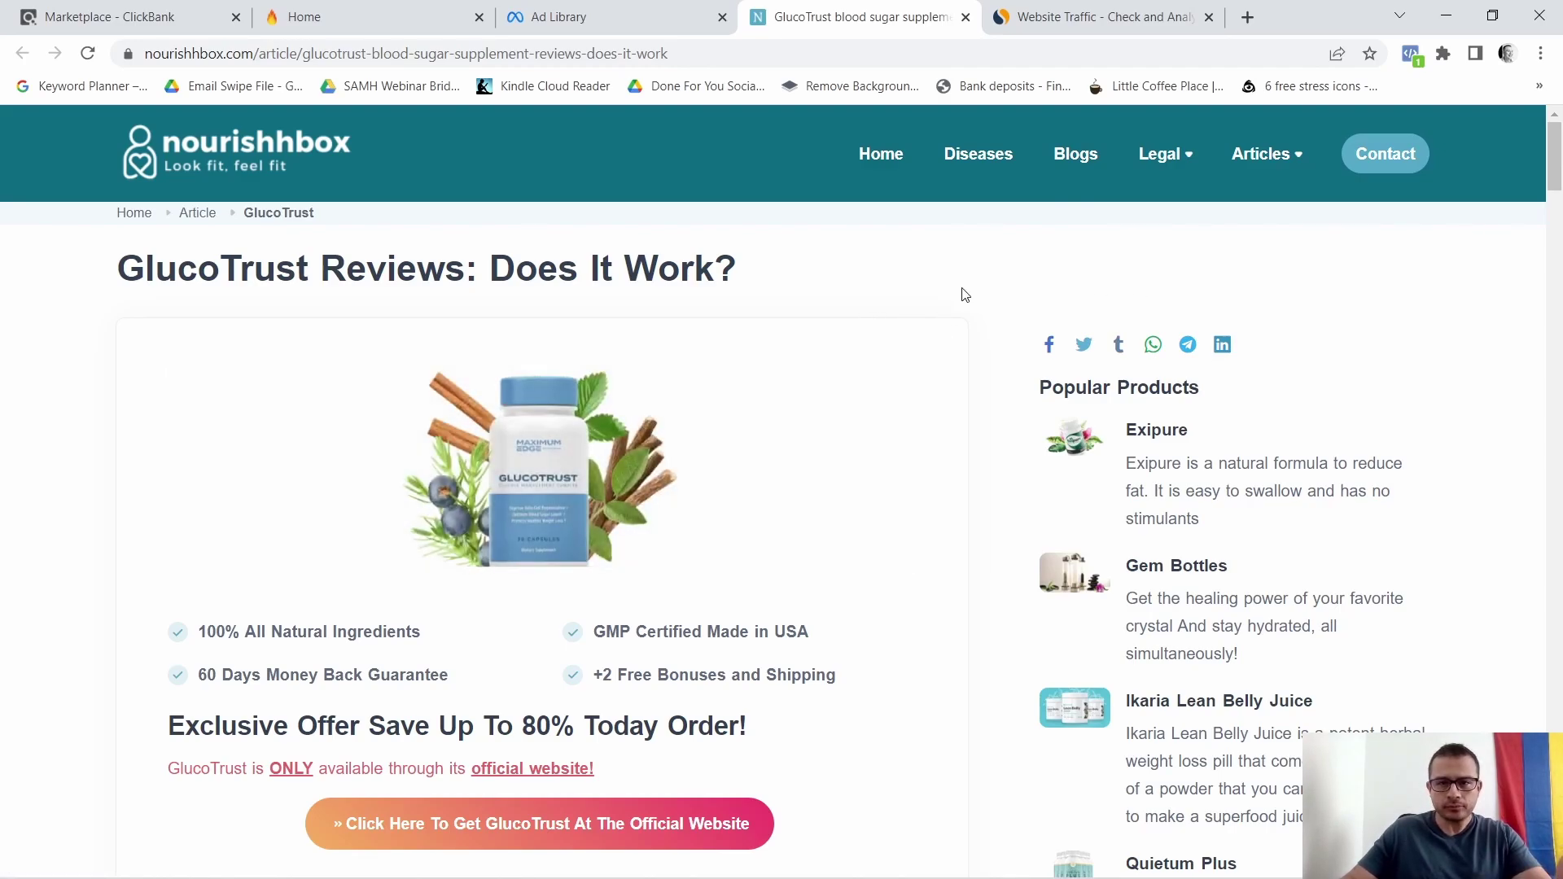
scroll(1042, 372, "down", 2)
scroll(1042, 372, "down", 3)
scroll(1042, 372, "up", 3)
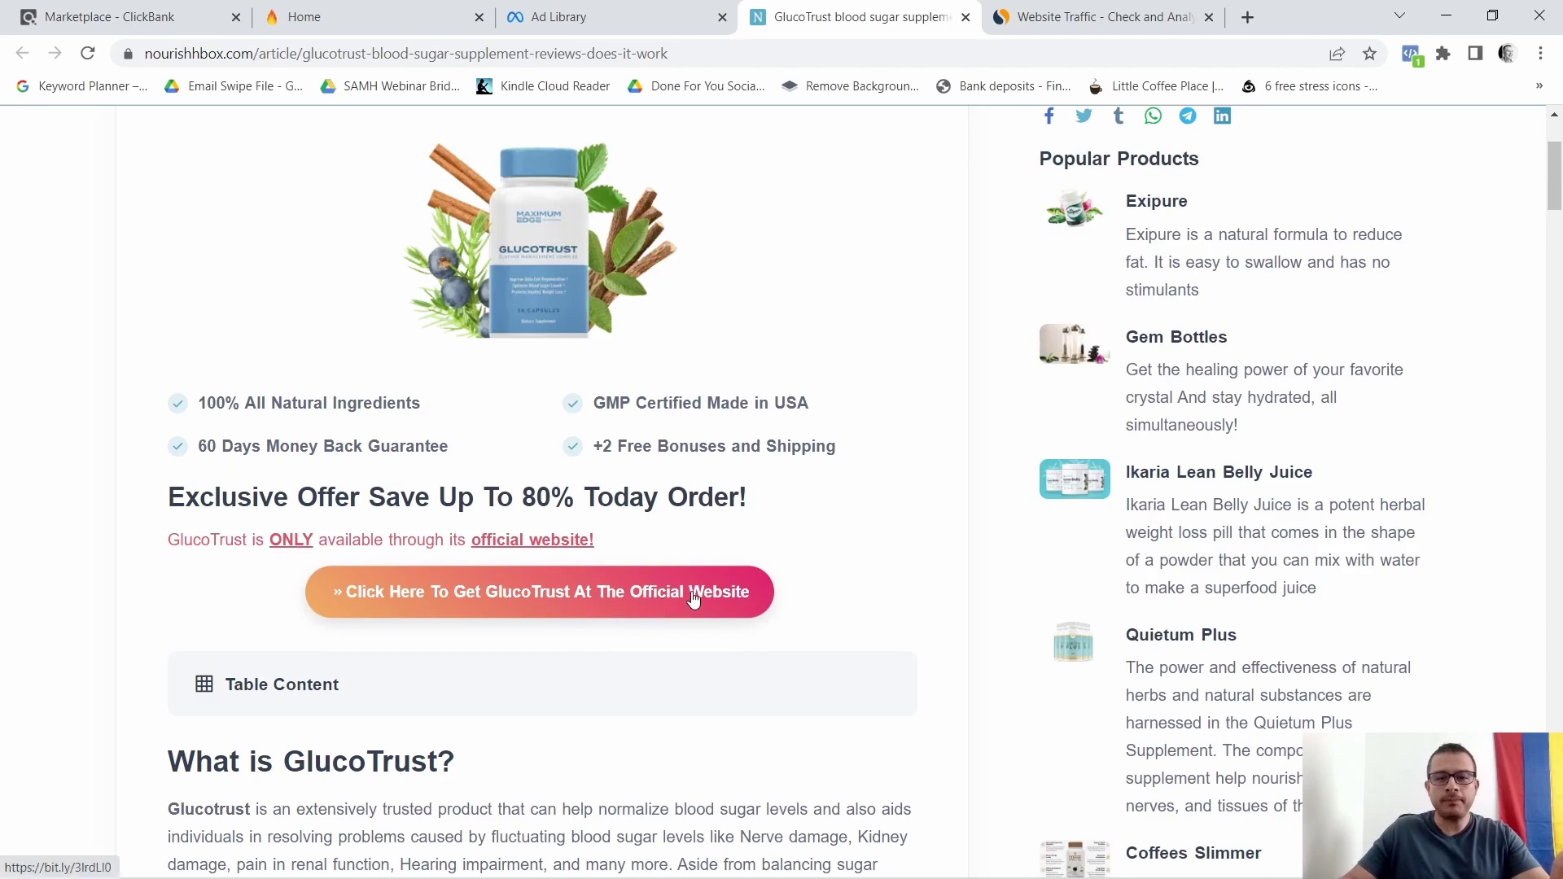
left_click(596, 594)
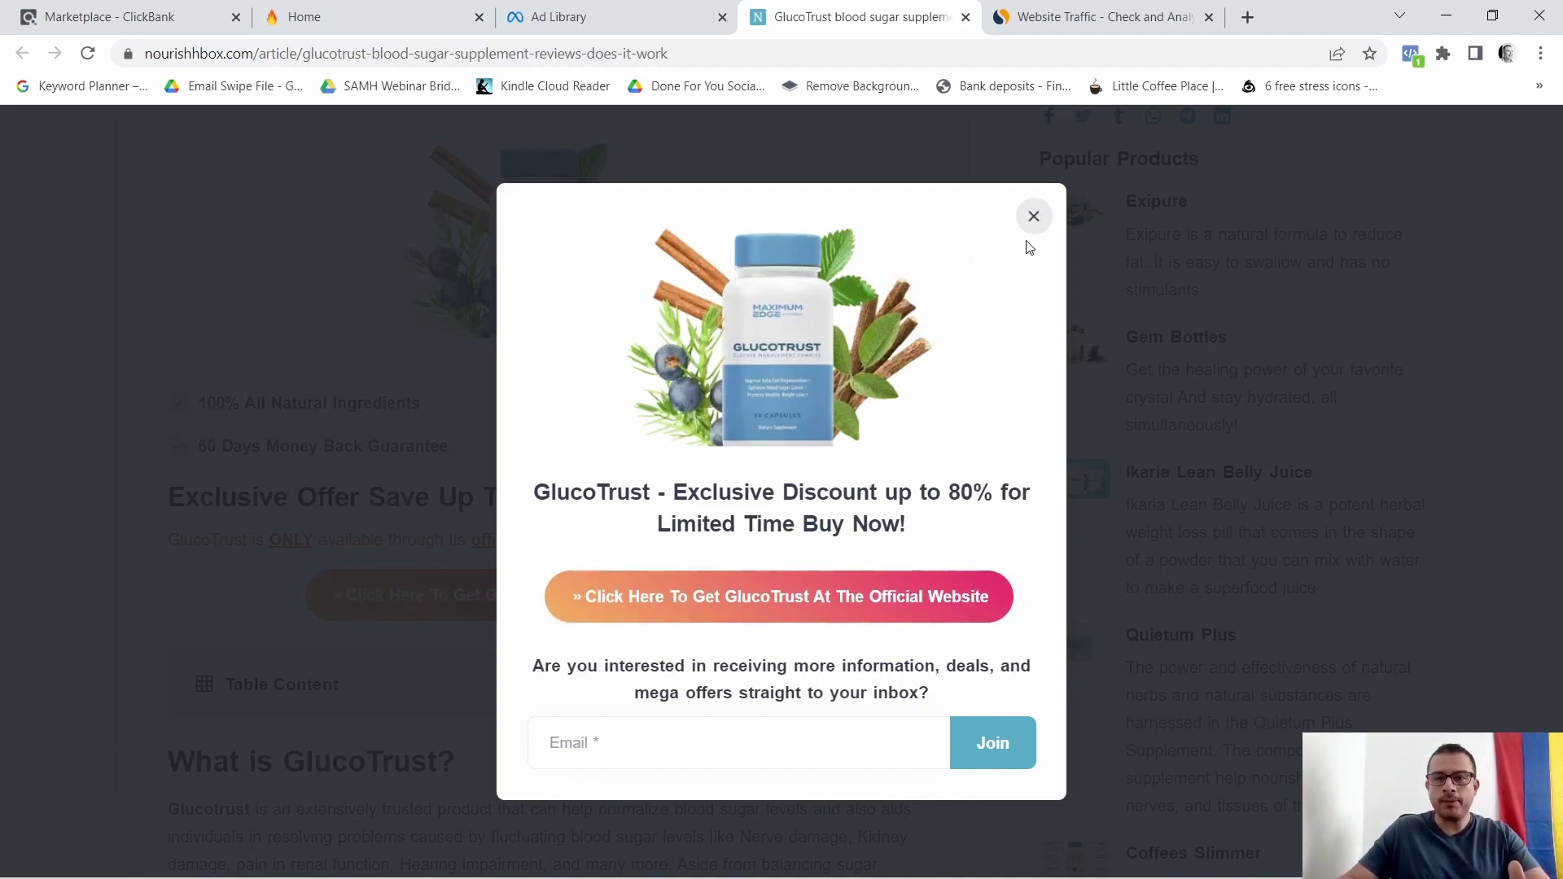
left_click(1036, 216)
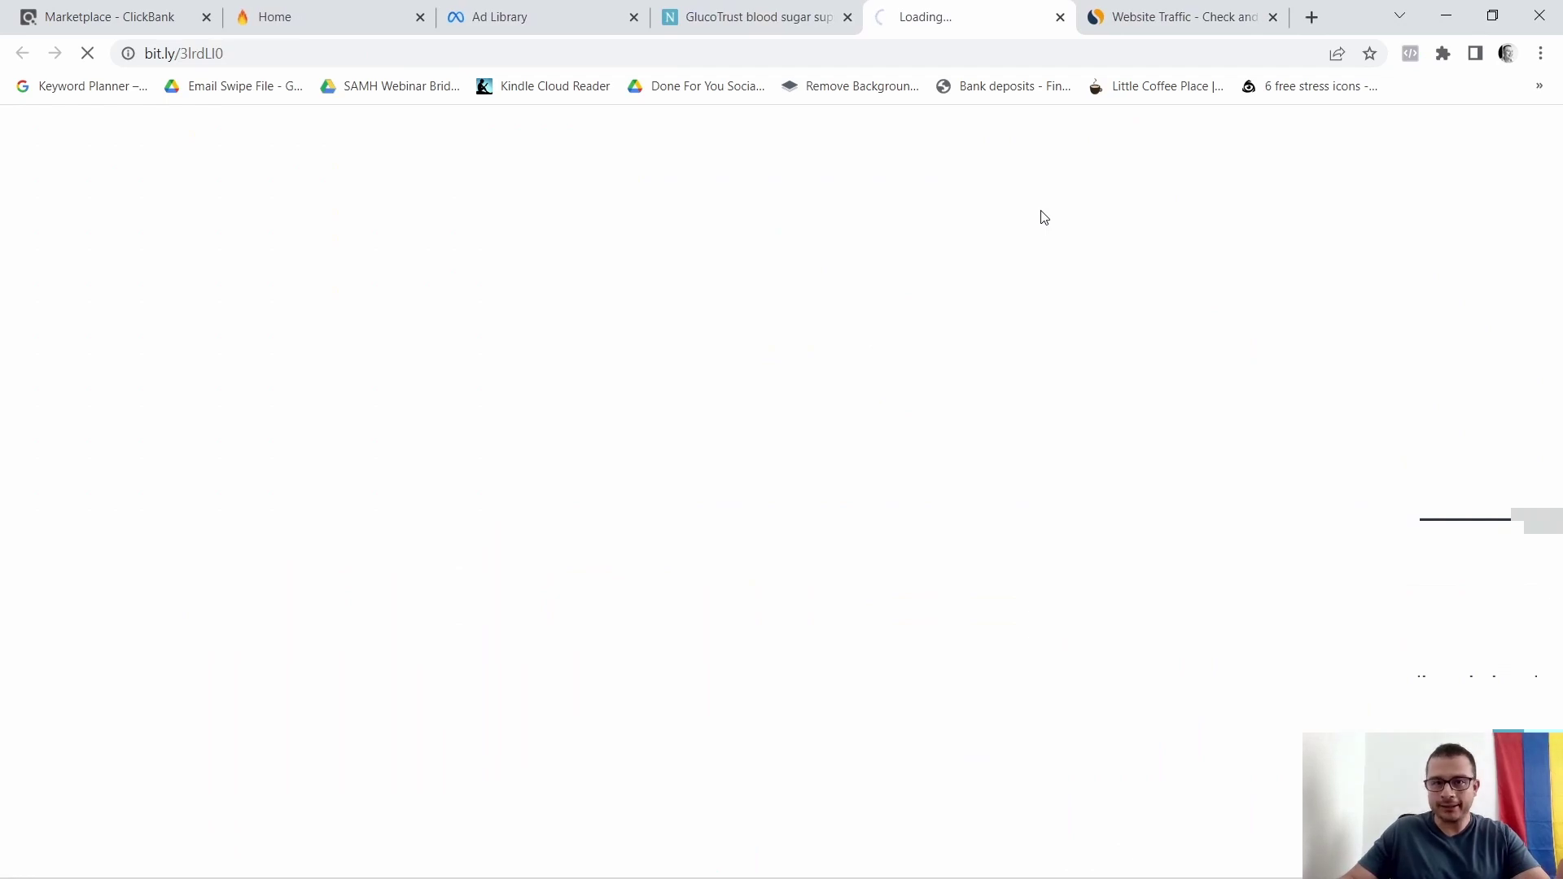
left_click(1062, 17)
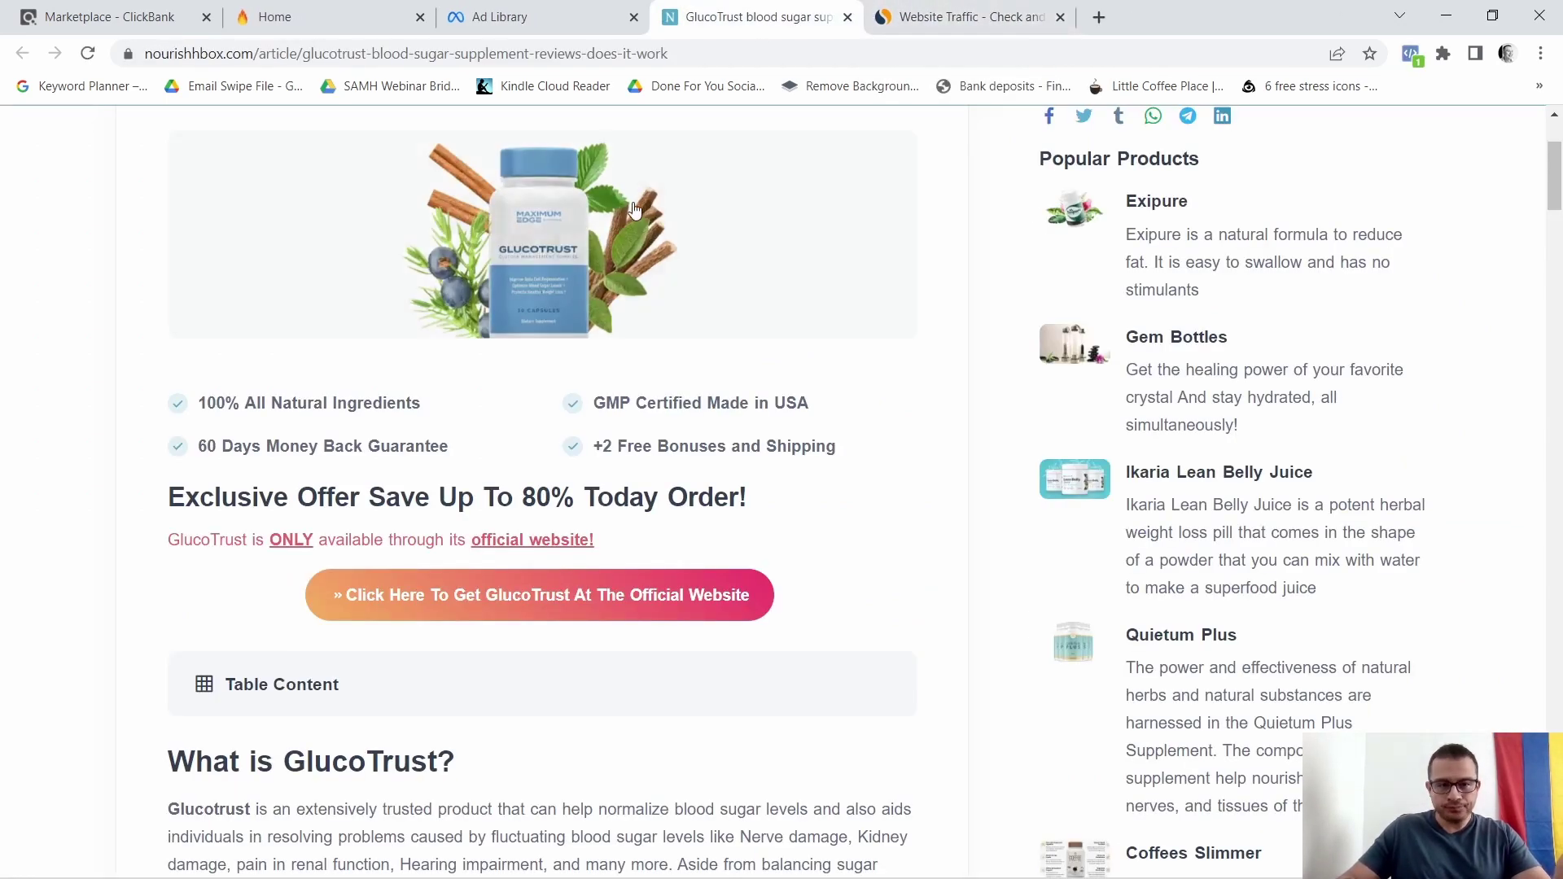
- Close the NourishhBox tab, highlight the Pixilshah ad's May 16, 2022 start date and open its landing page
left_click(636, 16)
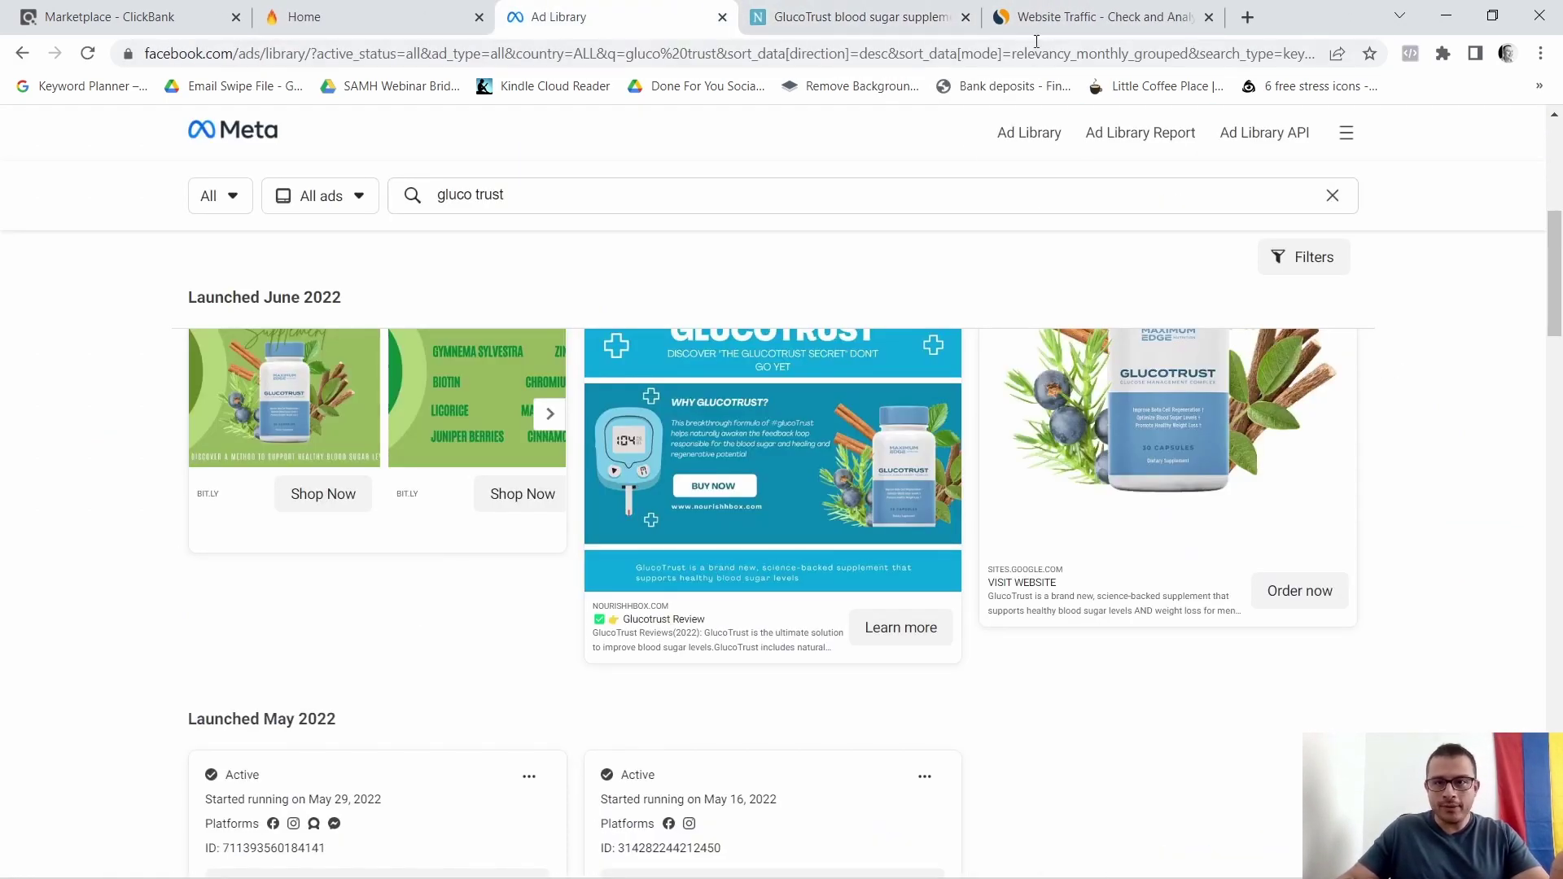
left_click(966, 18)
scroll(1083, 419, "down", 1)
scroll(1082, 418, "down", 3)
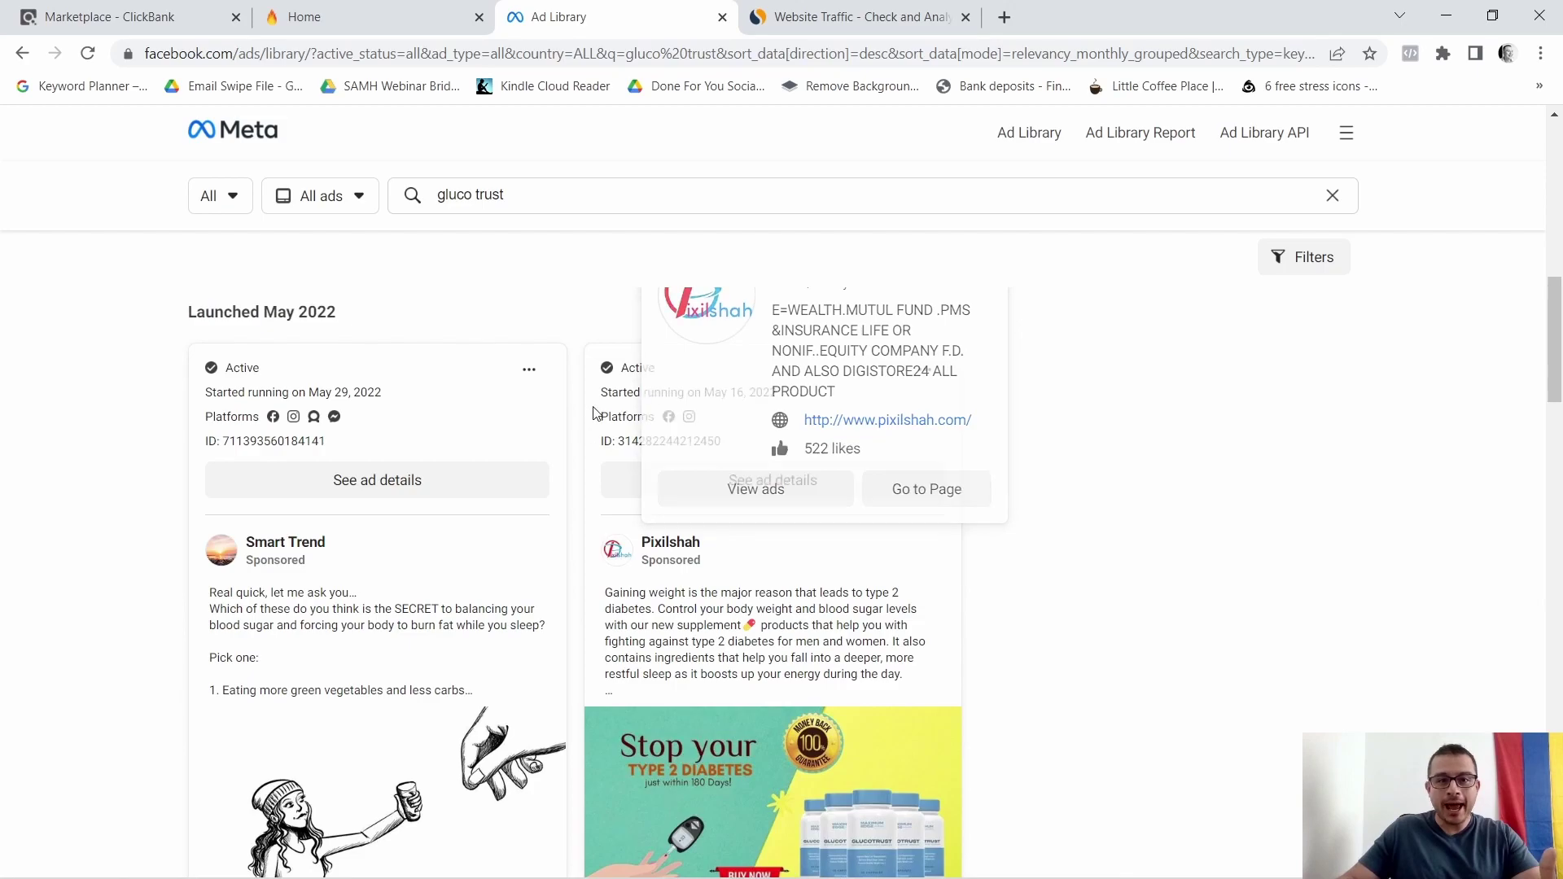
left_click_drag(599, 391, 787, 399)
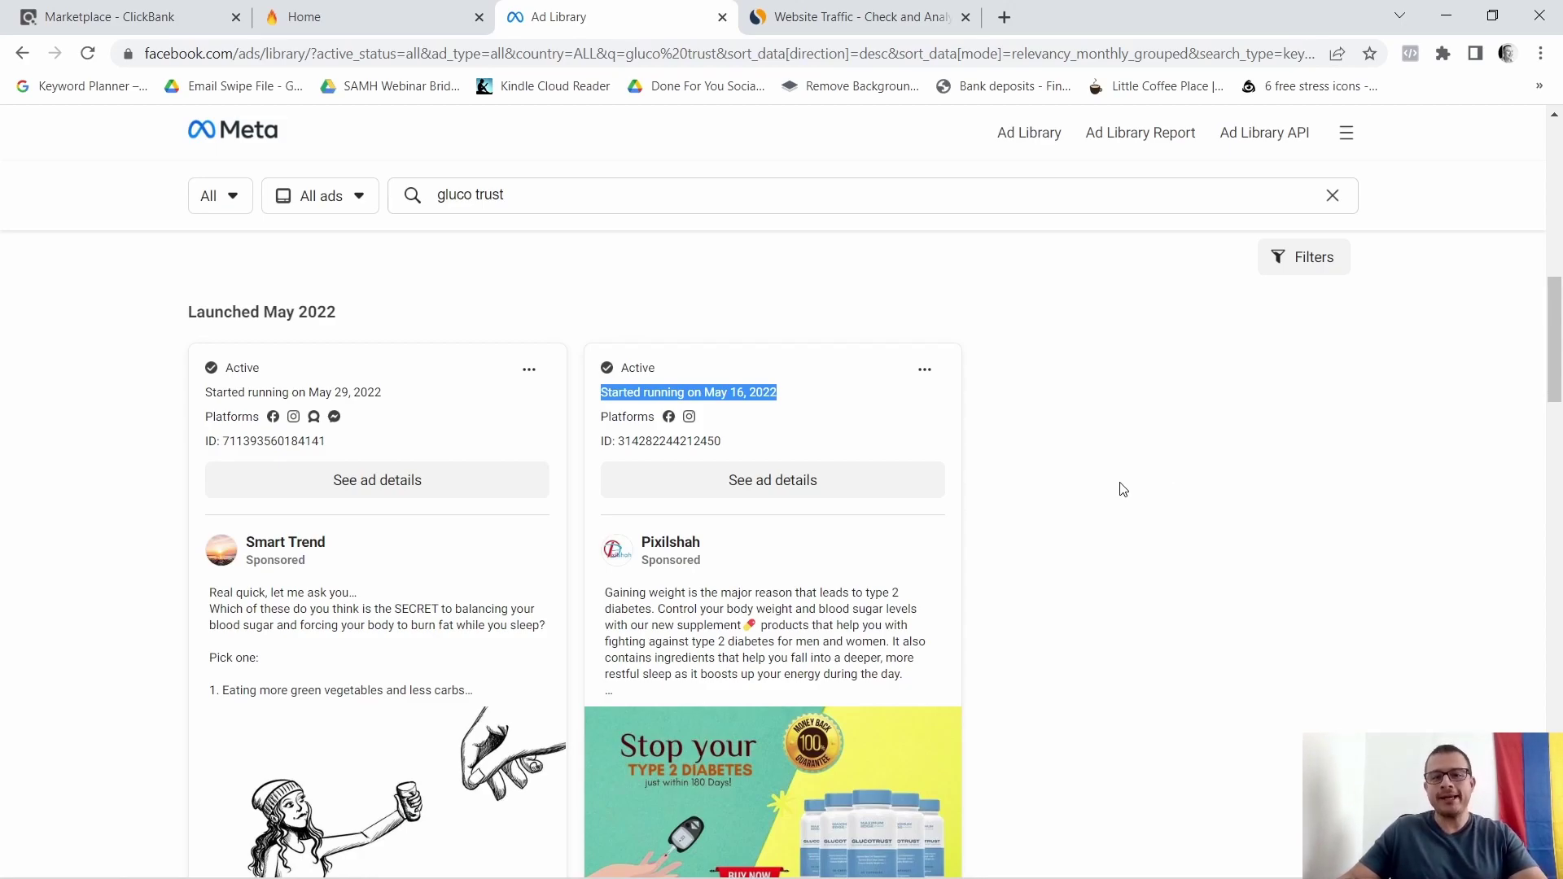
scroll(1157, 490, "down", 1)
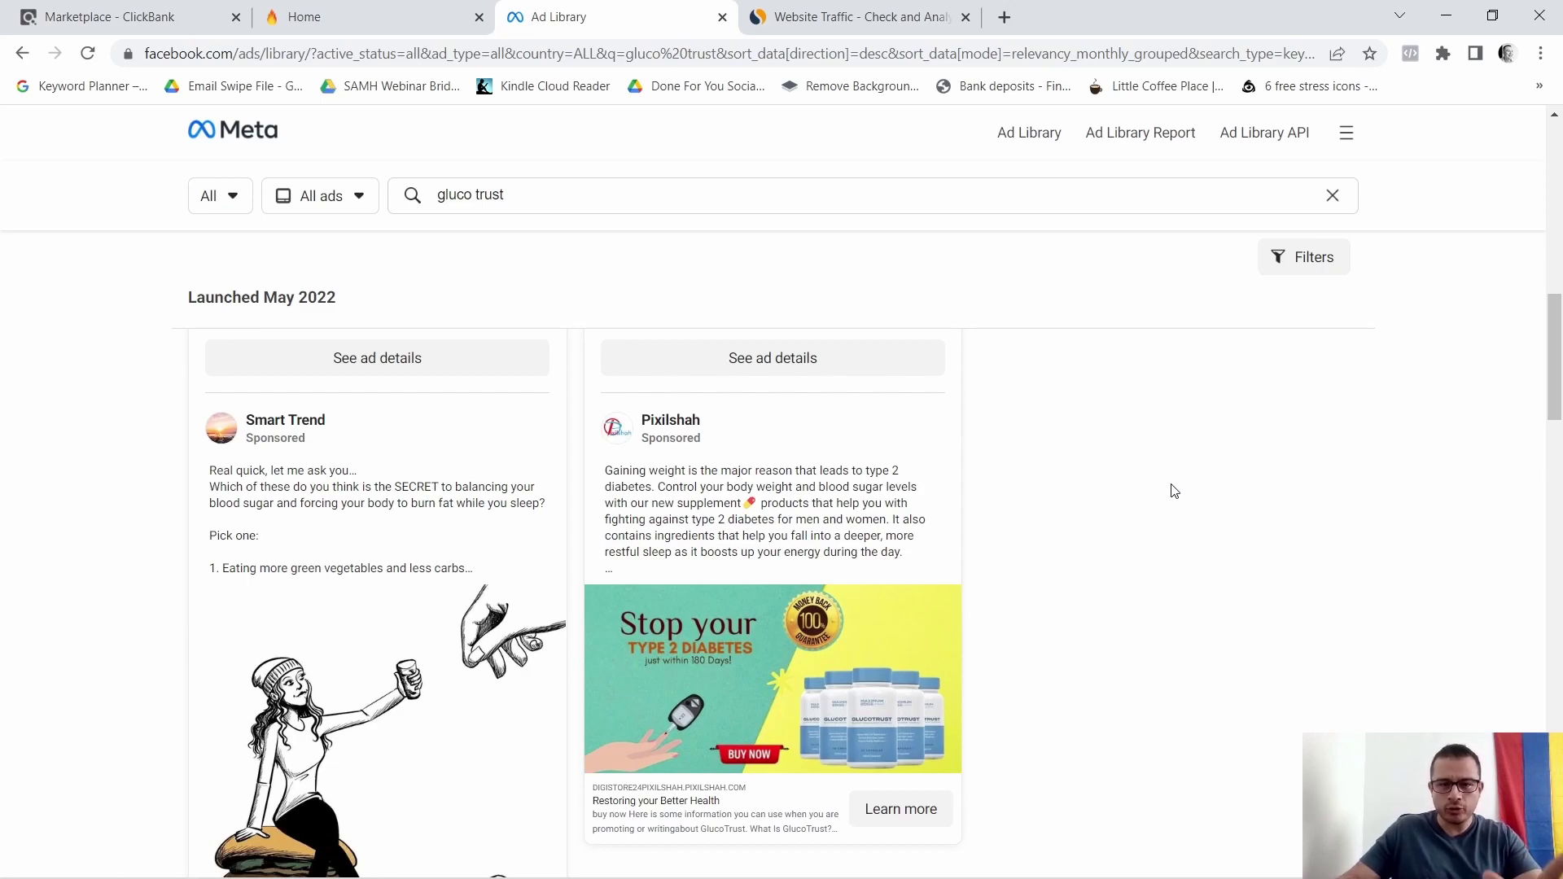
scroll(1166, 491, "down", 1)
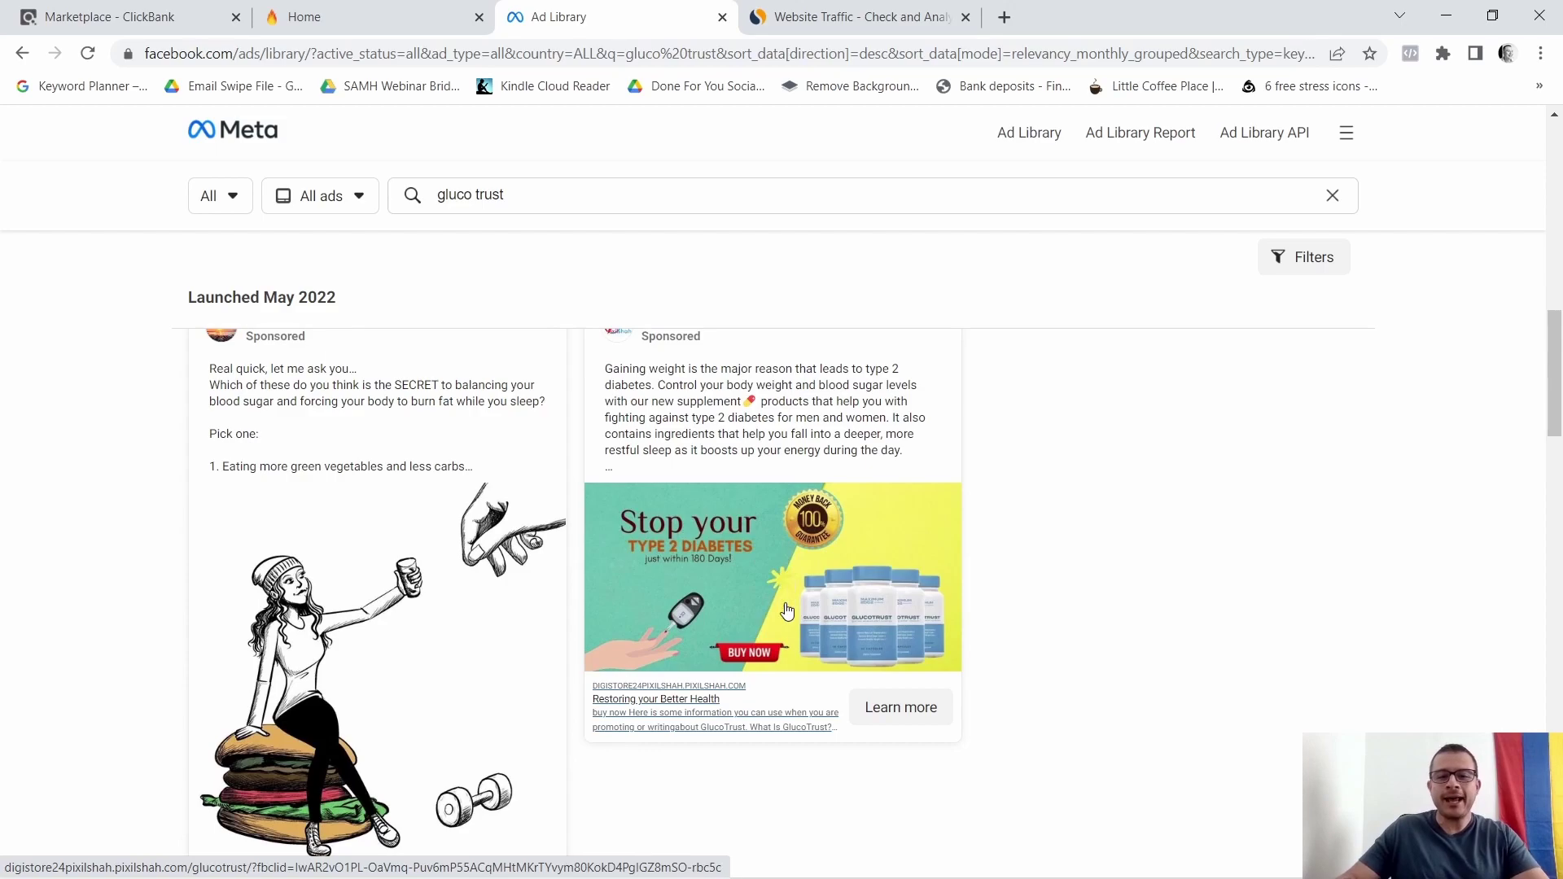
left_click(887, 716)
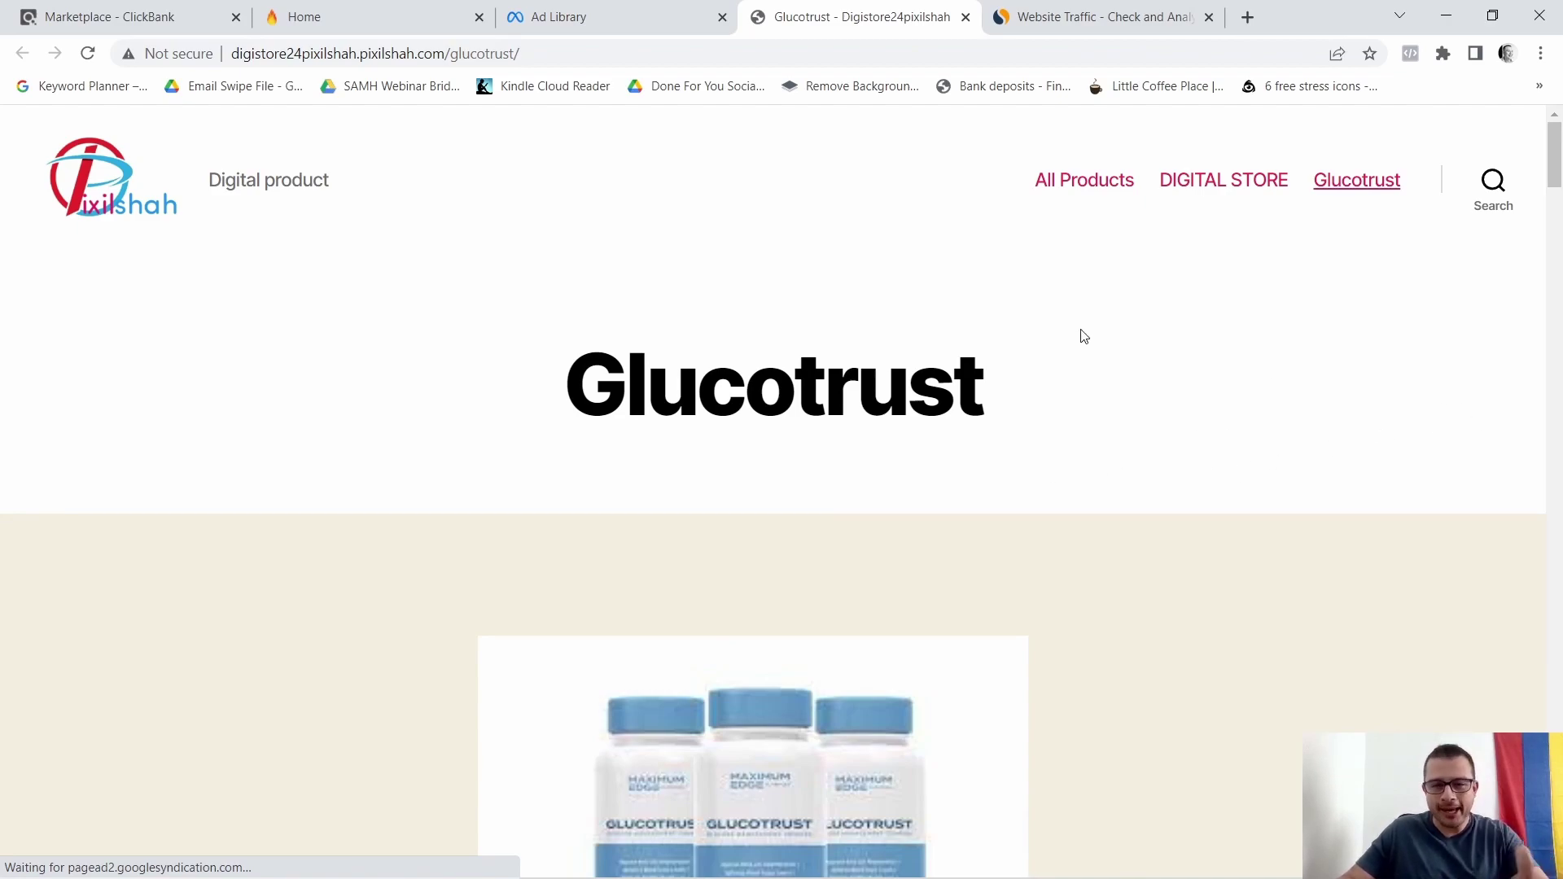
mouse_move(1558, 146)
left_mouse_down()
mouse_move(1555, 679)
mouse_move(1556, 659)
left_mouse_up()
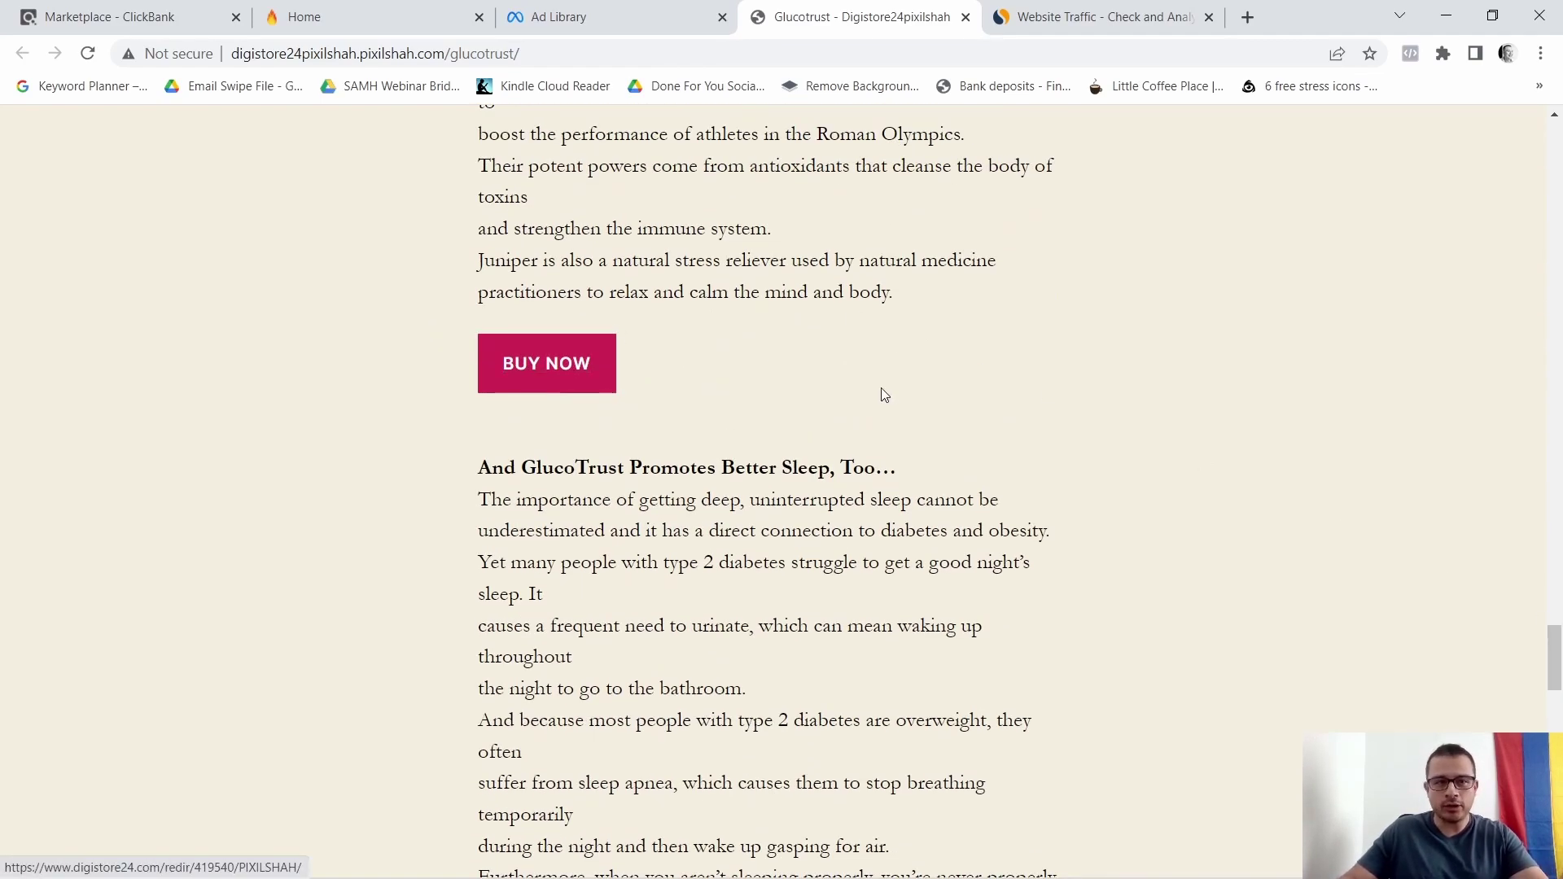
scroll(753, 442, "down", 1)
scroll(978, 464, "down", 3)
scroll(1180, 493, "down", 5)
scroll(1191, 502, "down", 5)
scroll(1237, 536, "down", 4)
scroll(1227, 545, "down", 3)
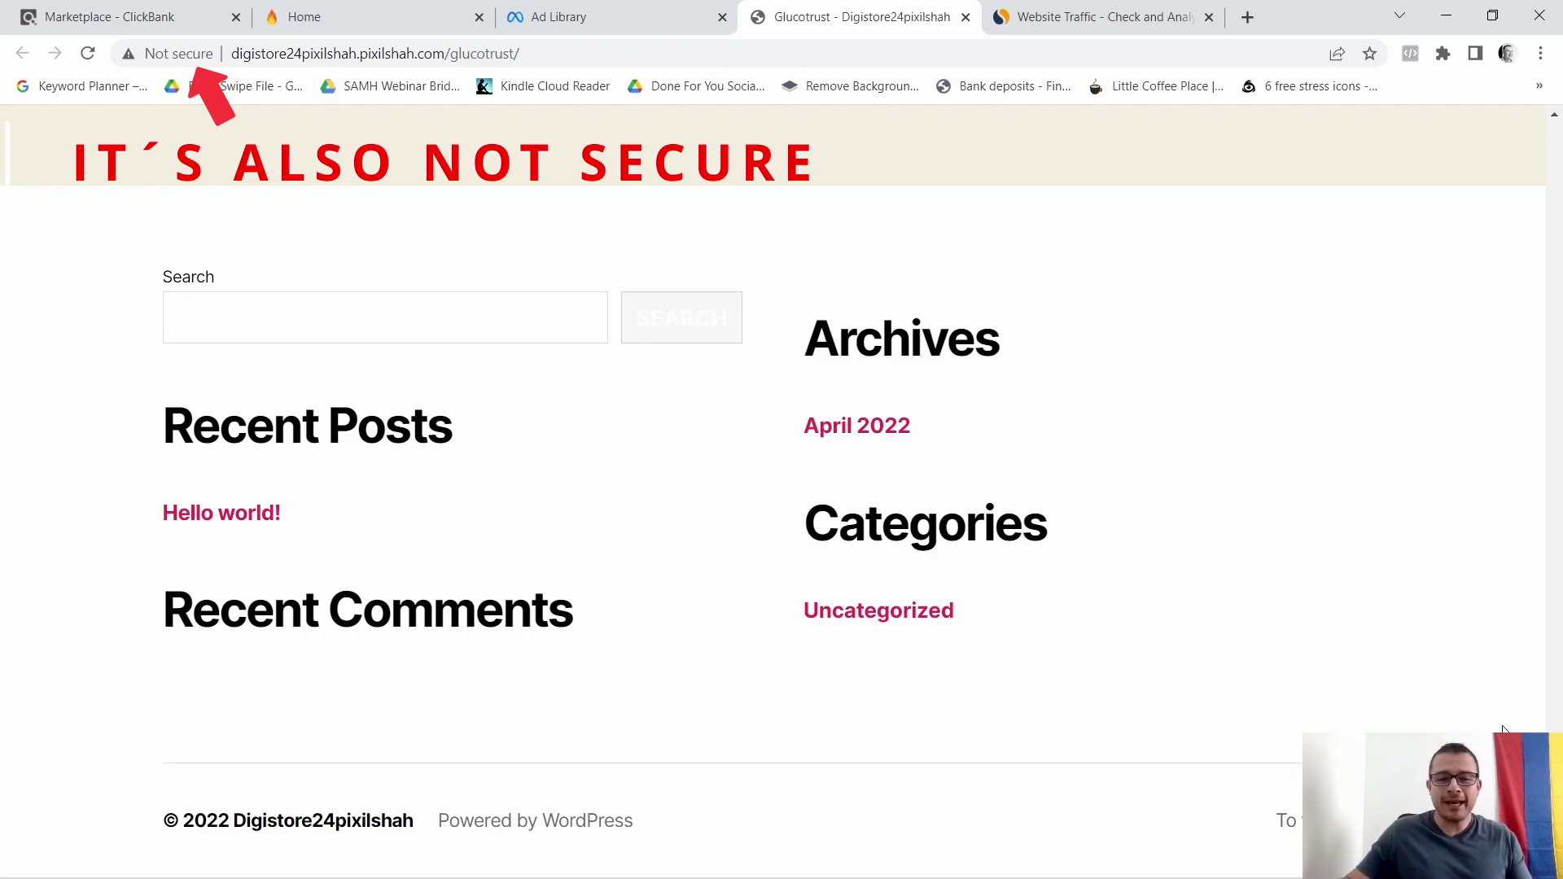
left_click_drag(1554, 807, 1562, 248)
scroll(1528, 269, "up", 2)
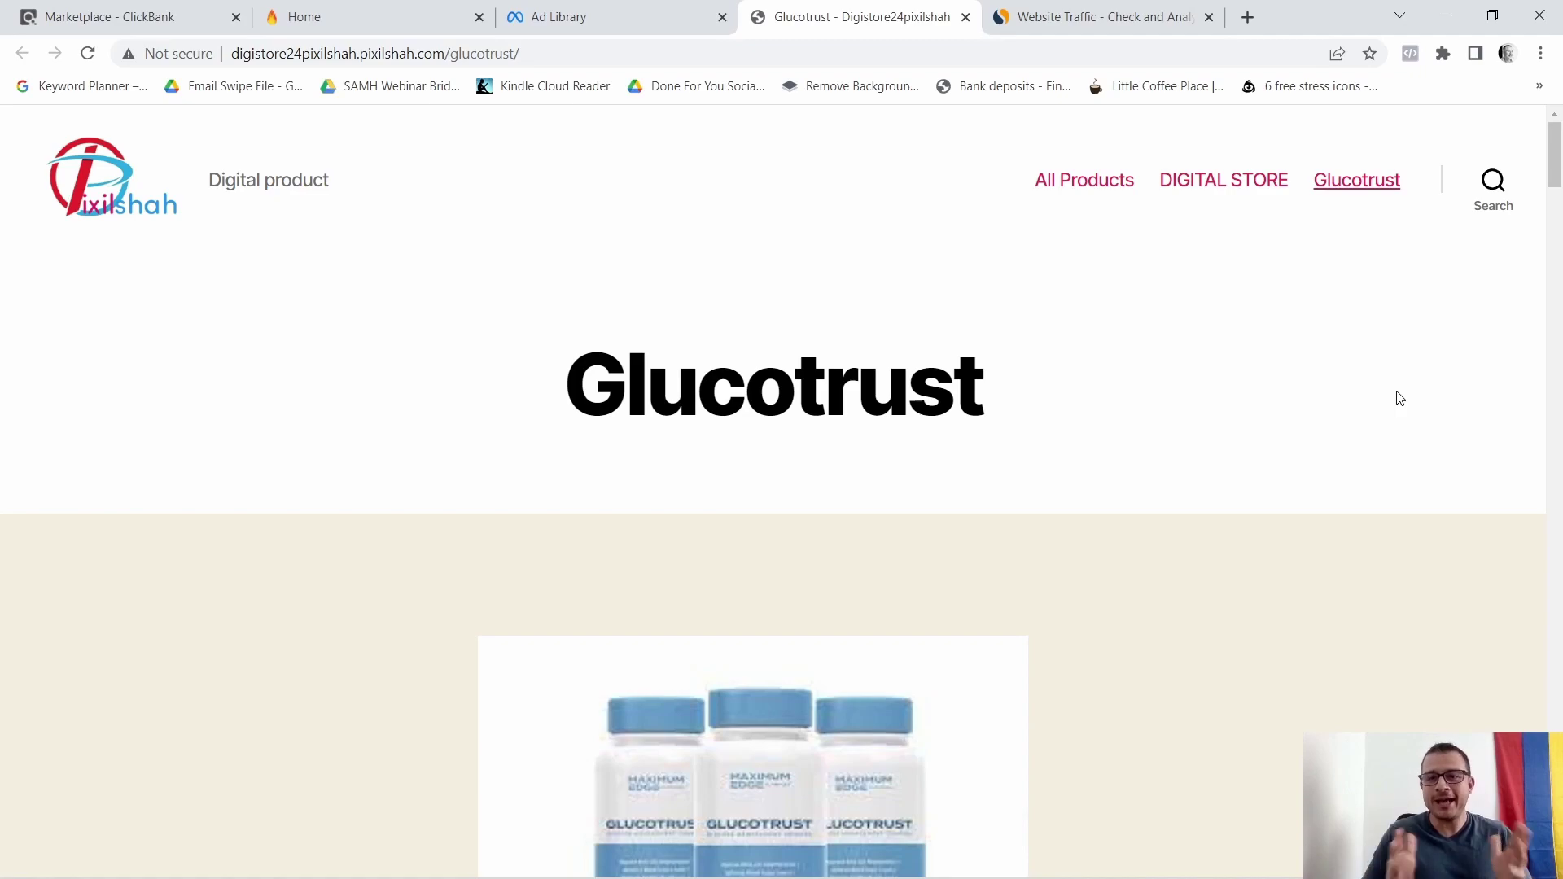
- Return to the Ad Library results and close the Pixilshah Glucotrust product page tab
left_click(618, 14)
scroll(1093, 597, "up", 1)
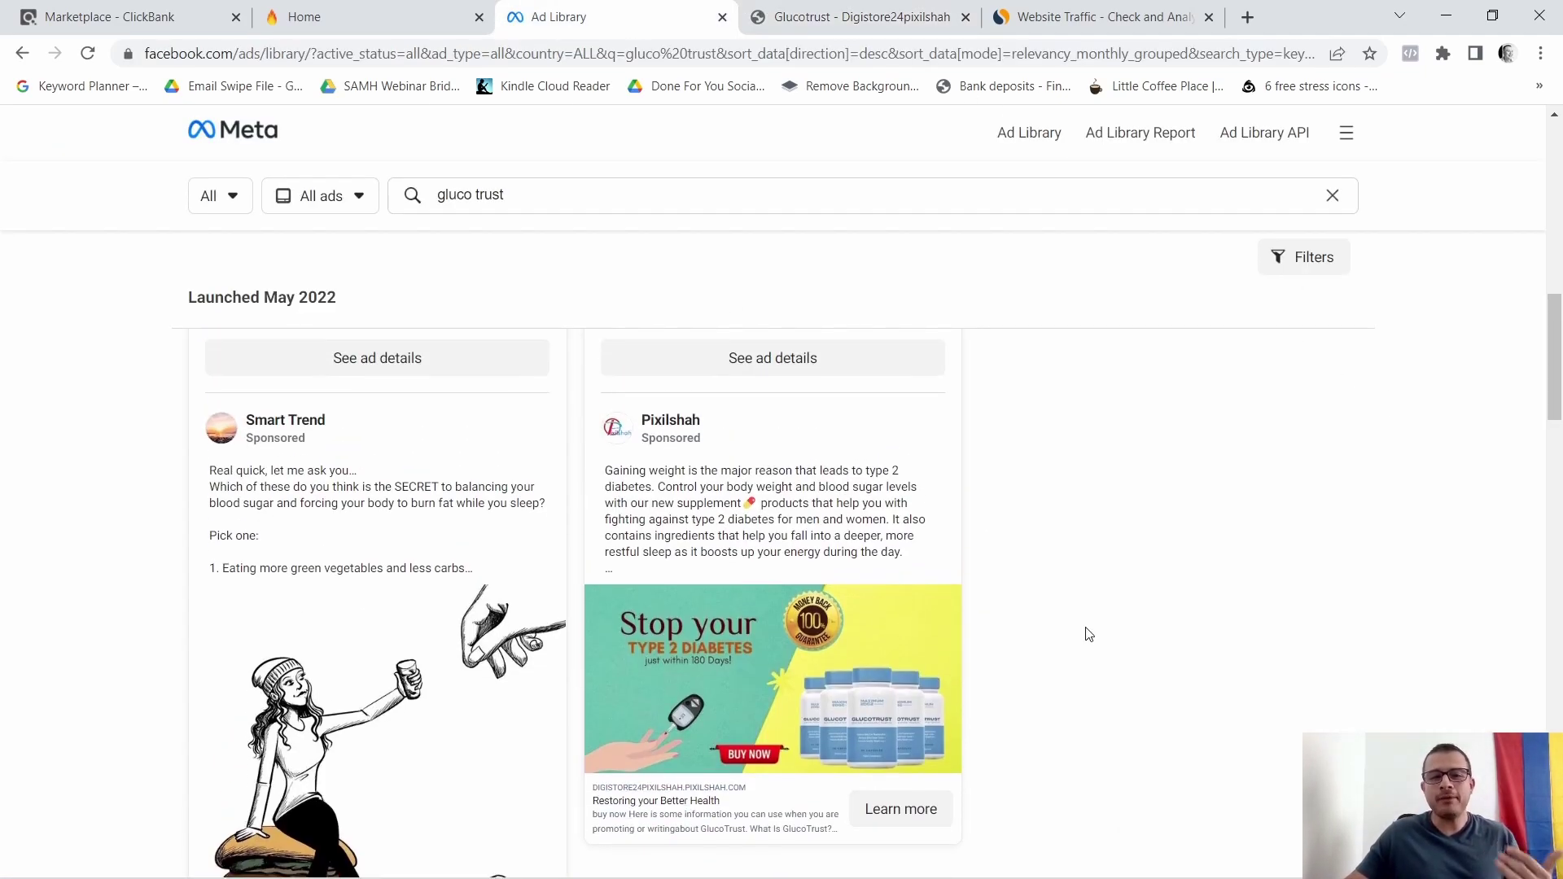
scroll(1087, 617, "up", 1)
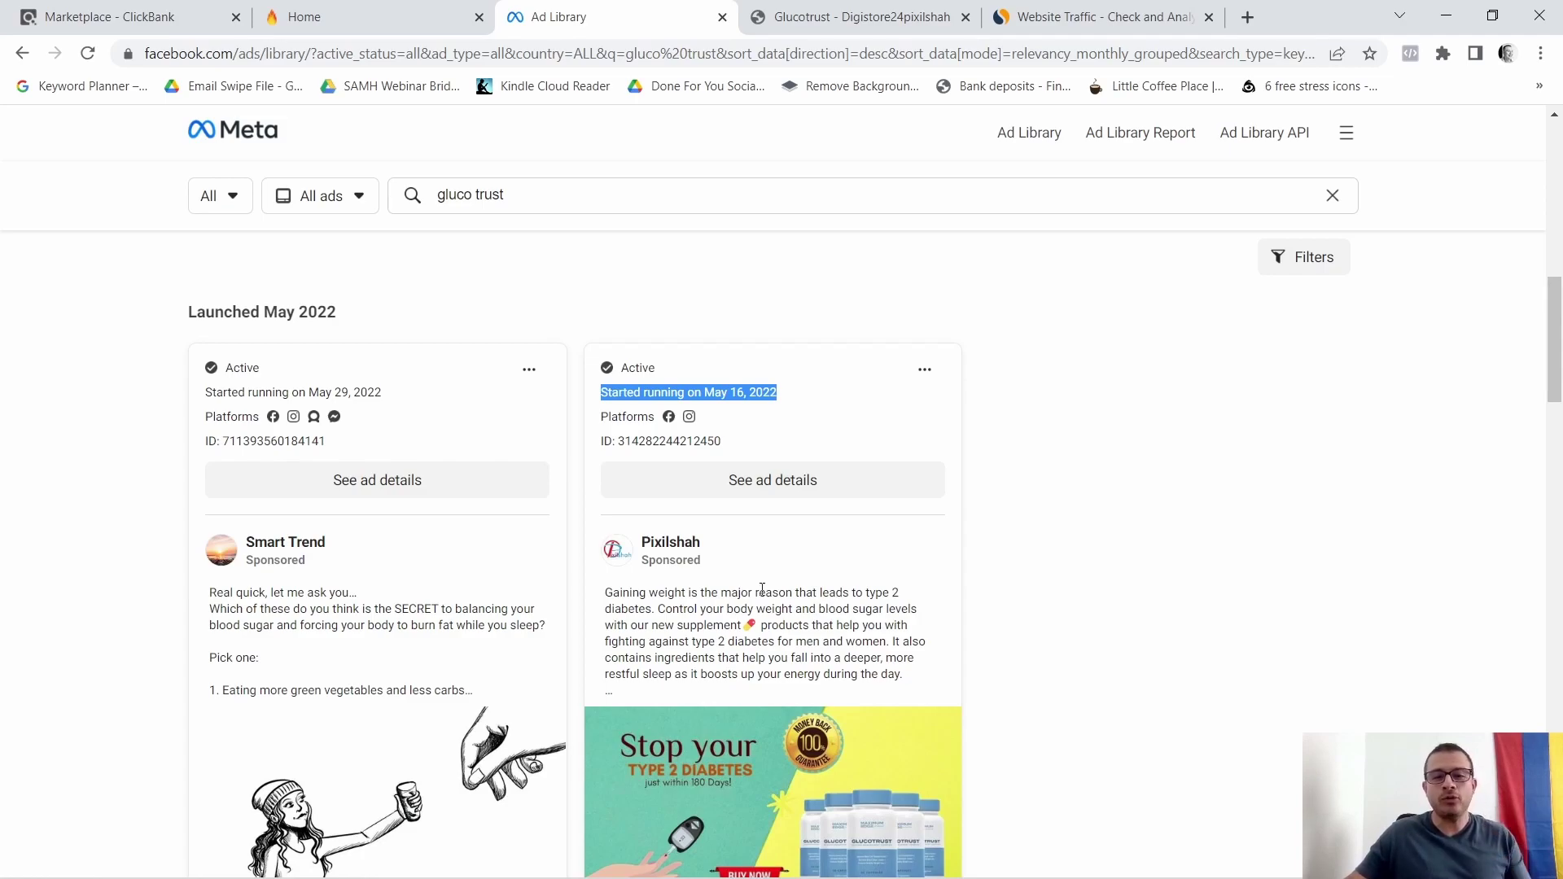
scroll(851, 589, "down", 3)
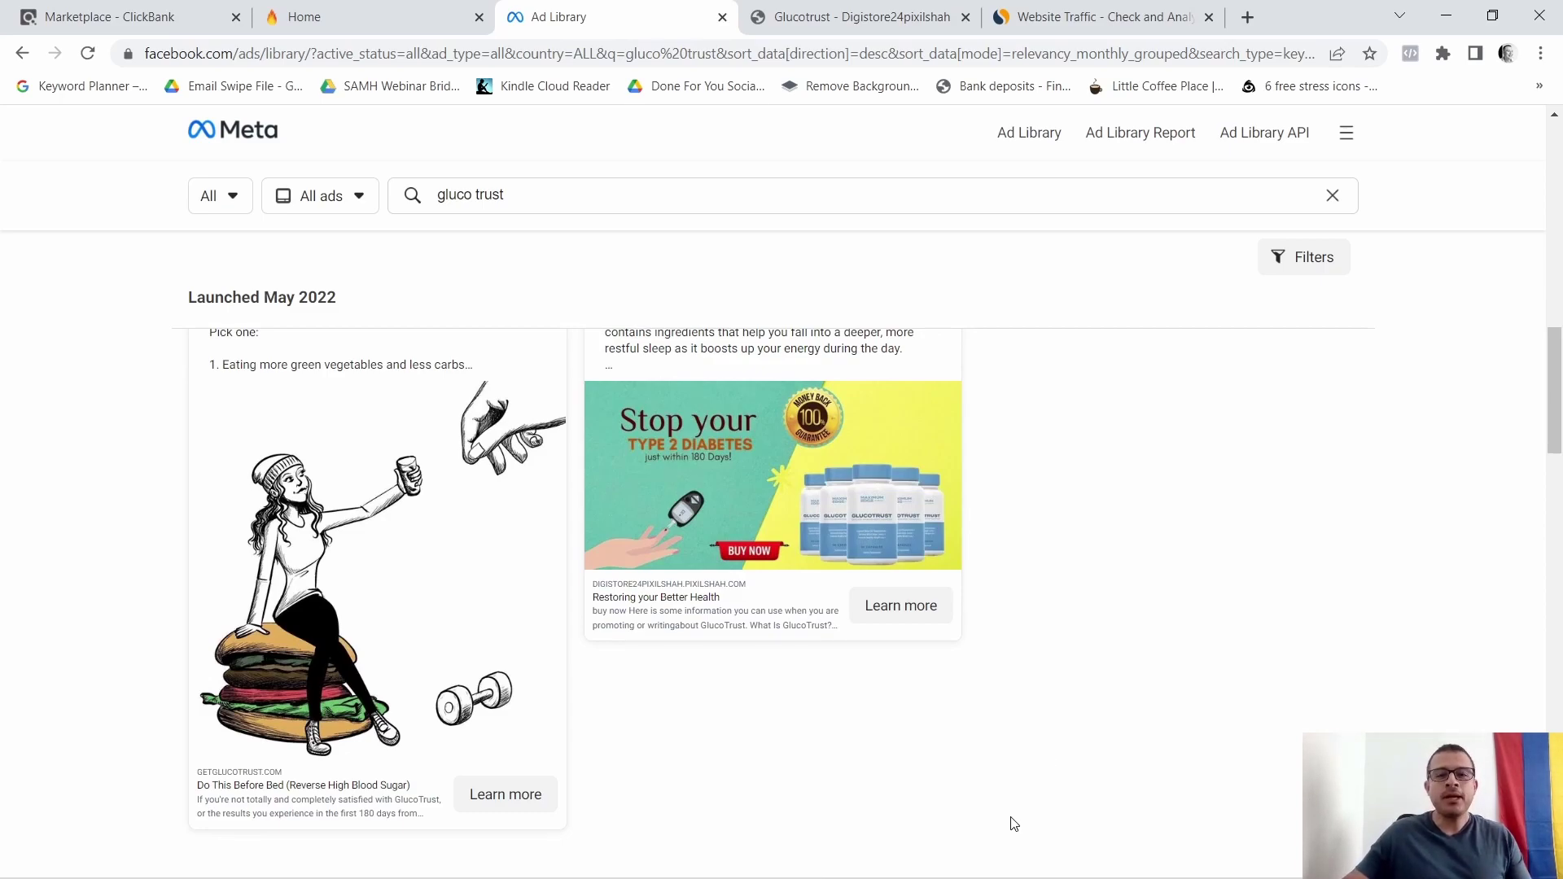
scroll(1012, 823, "up", 1)
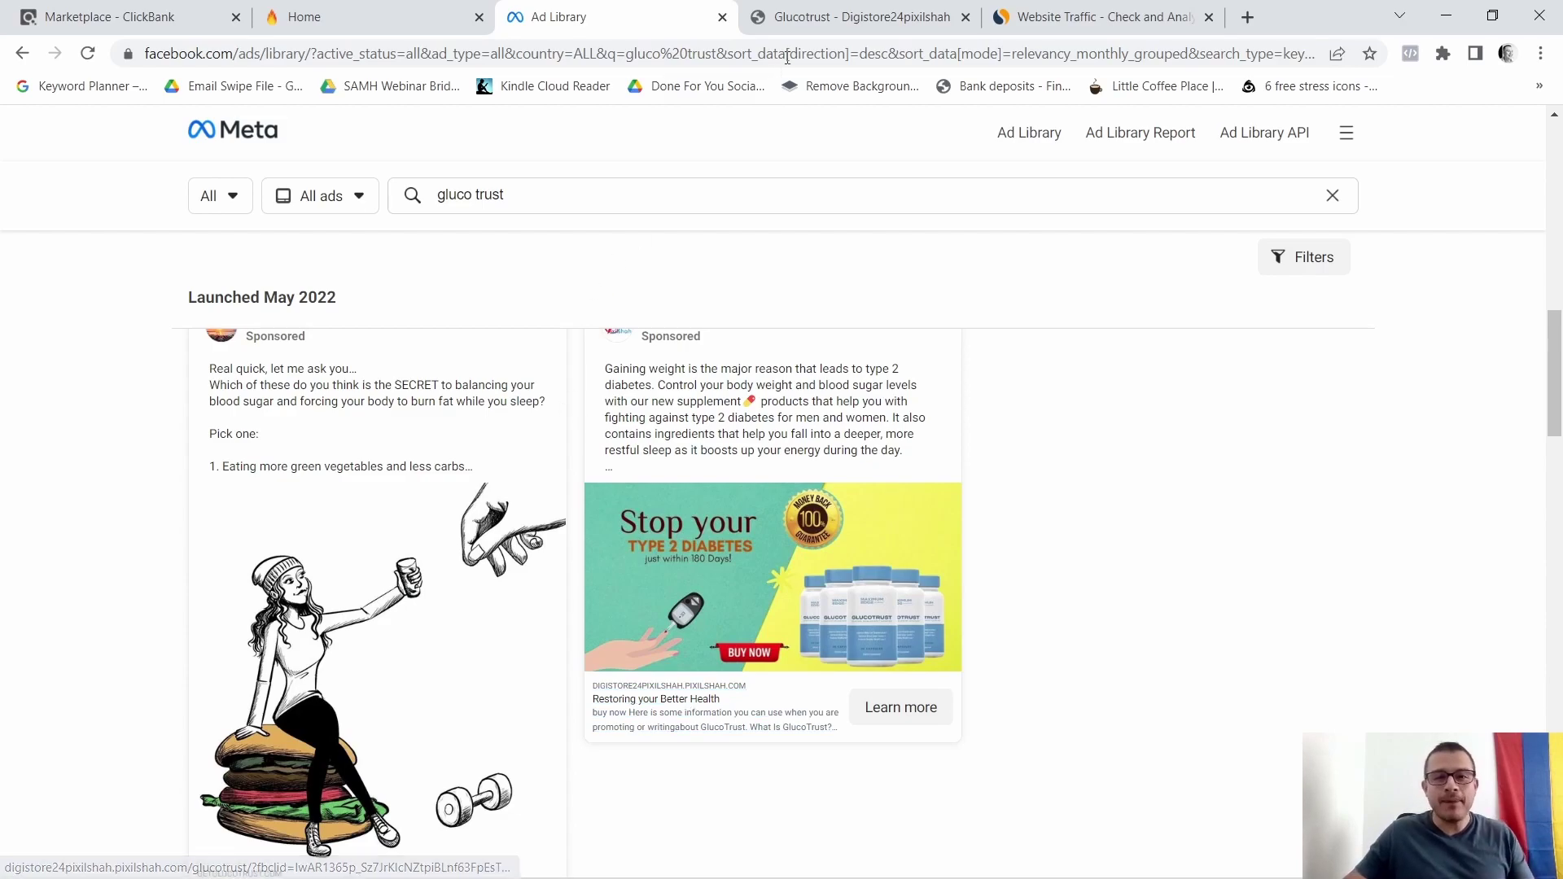
left_click(816, 17)
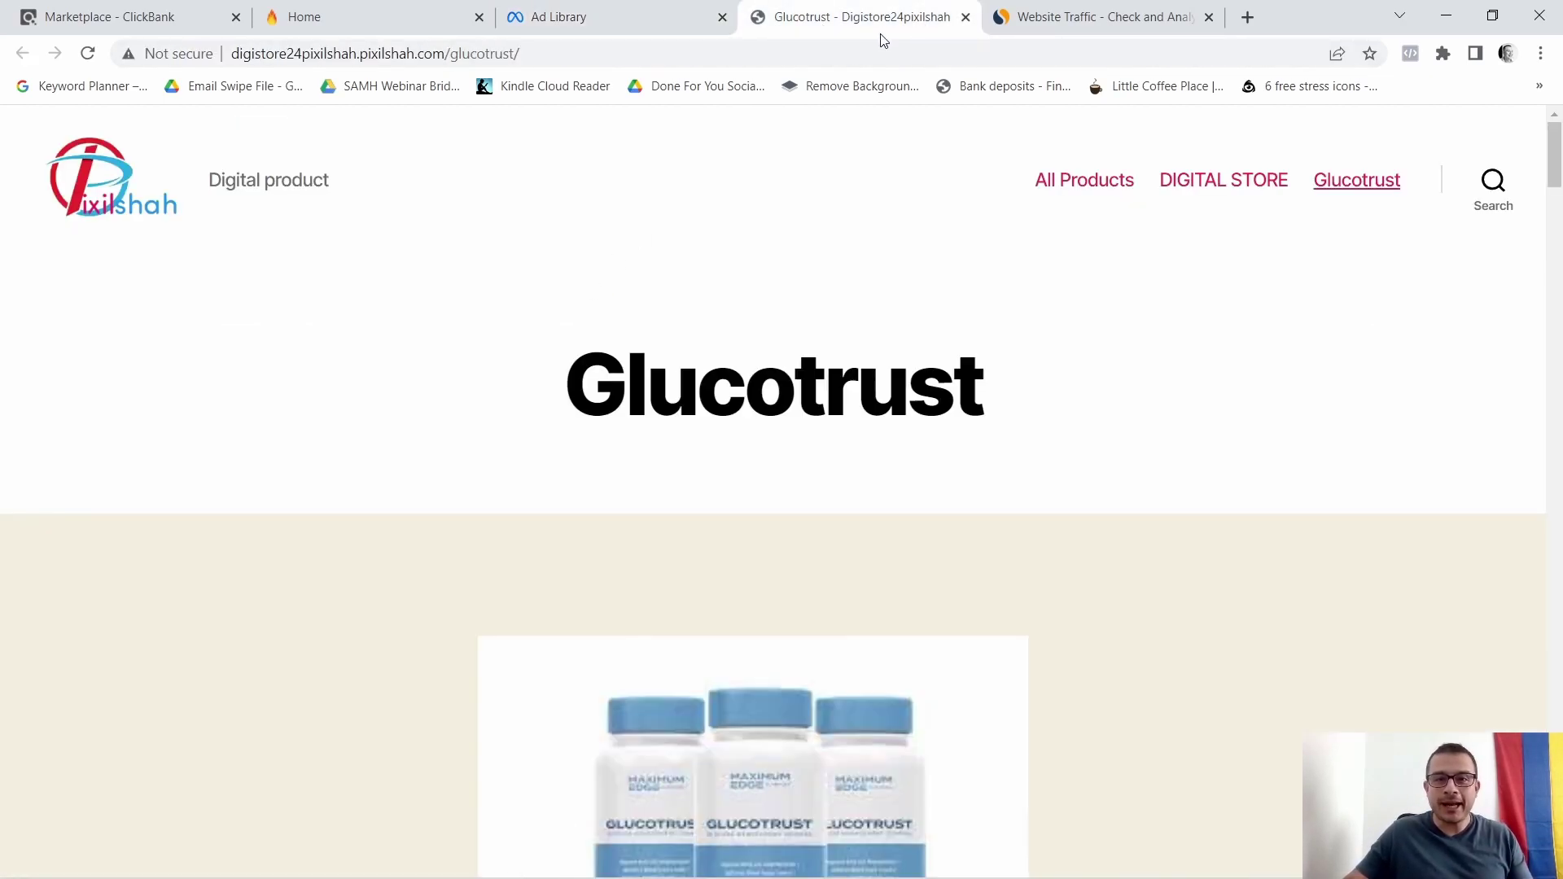
left_click(965, 16)
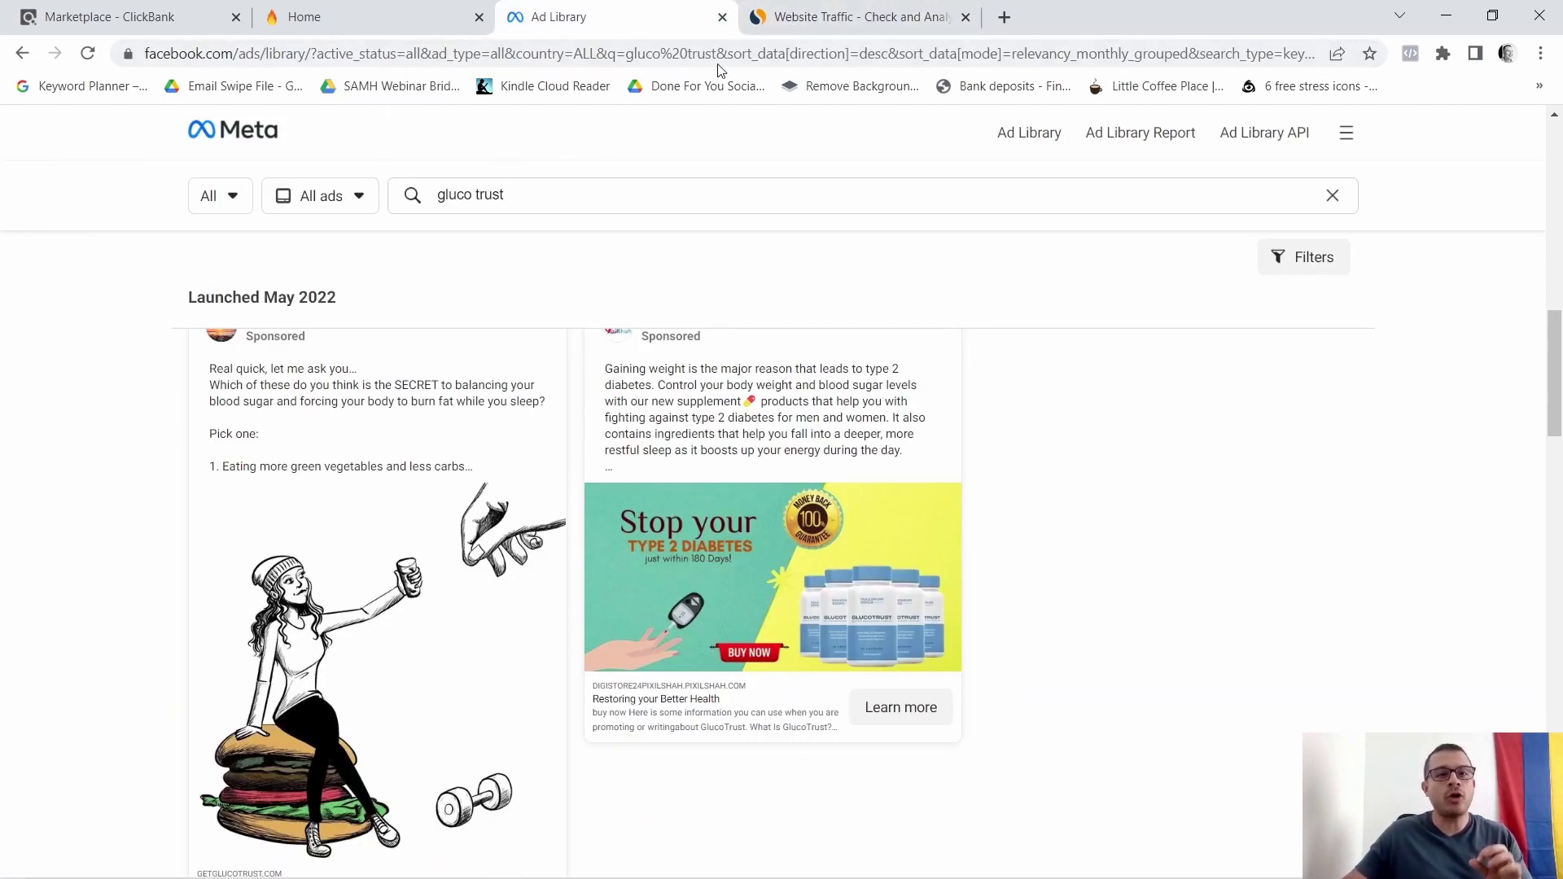
- Copy the getglucotrust.com sales page address from the Home tab's address bar
left_click(855, 16)
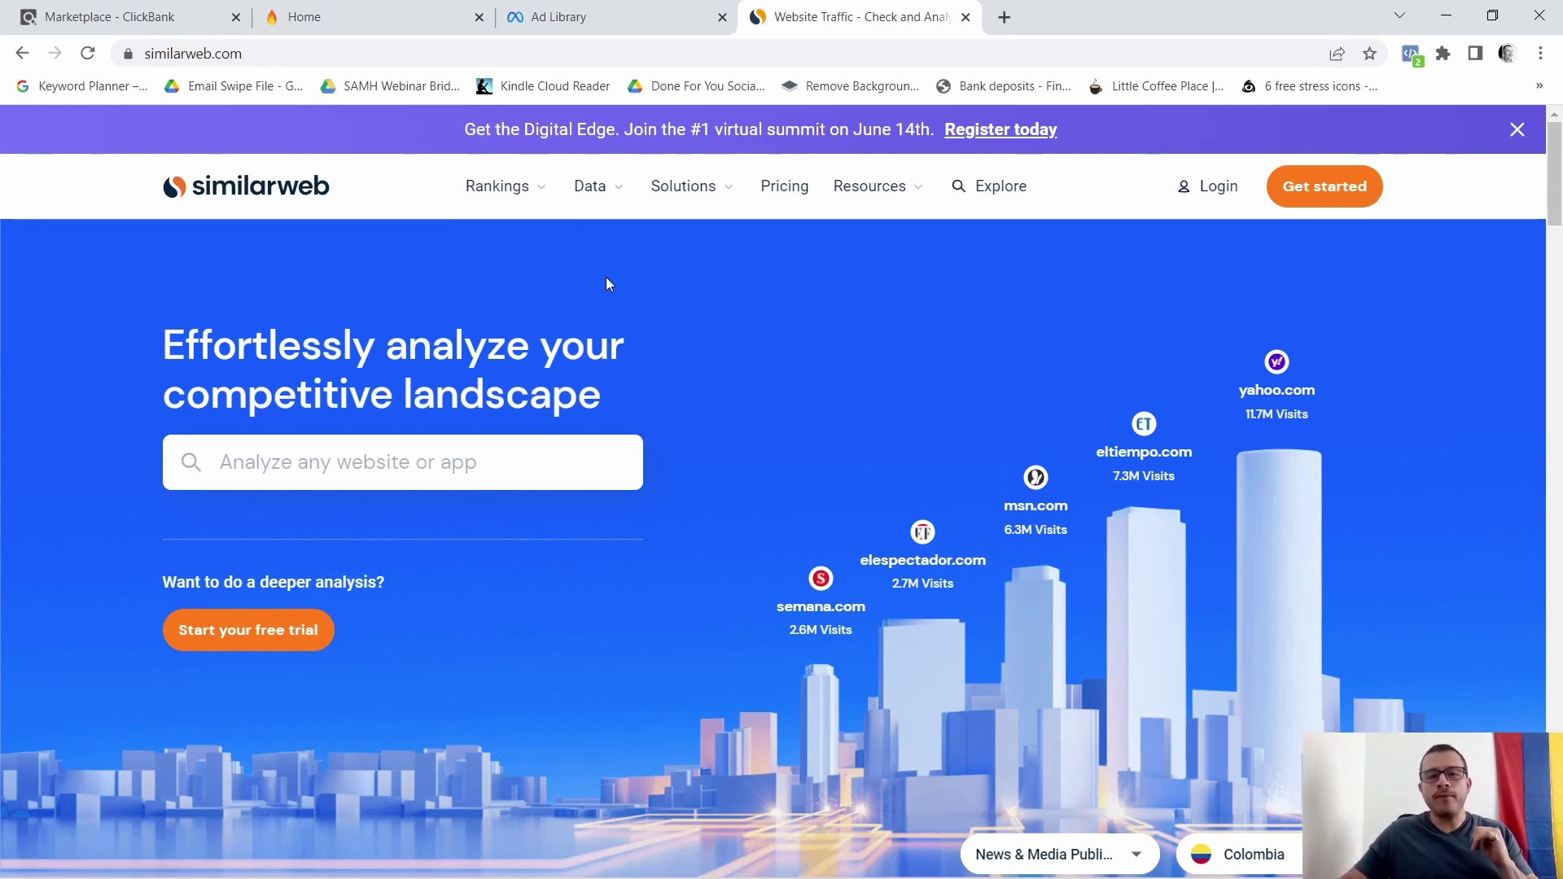
left_click(327, 19)
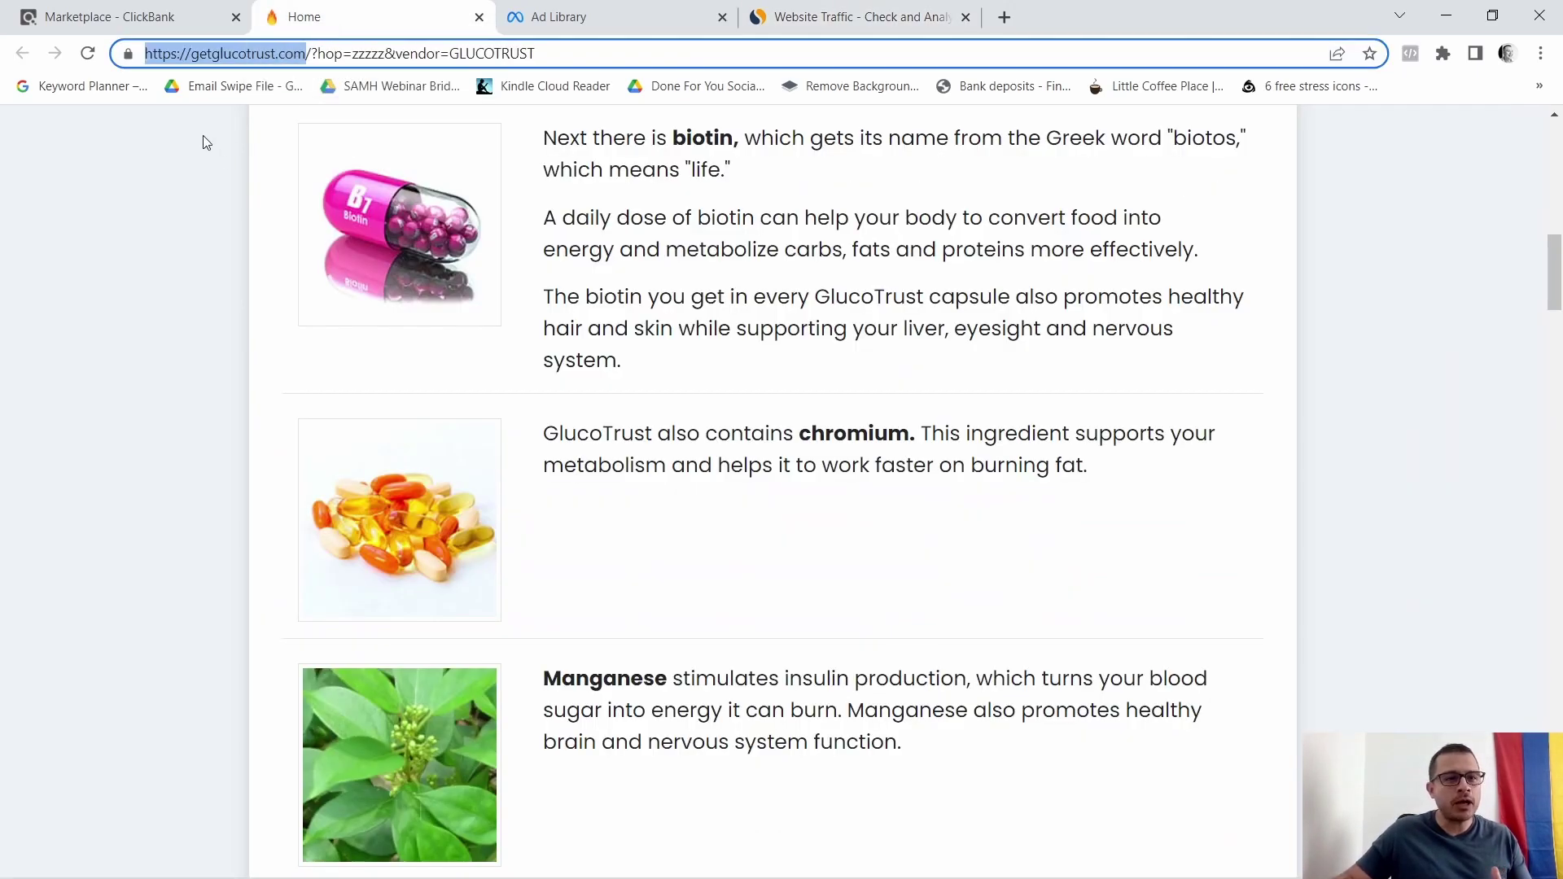
right_click(259, 55)
left_click(309, 202)
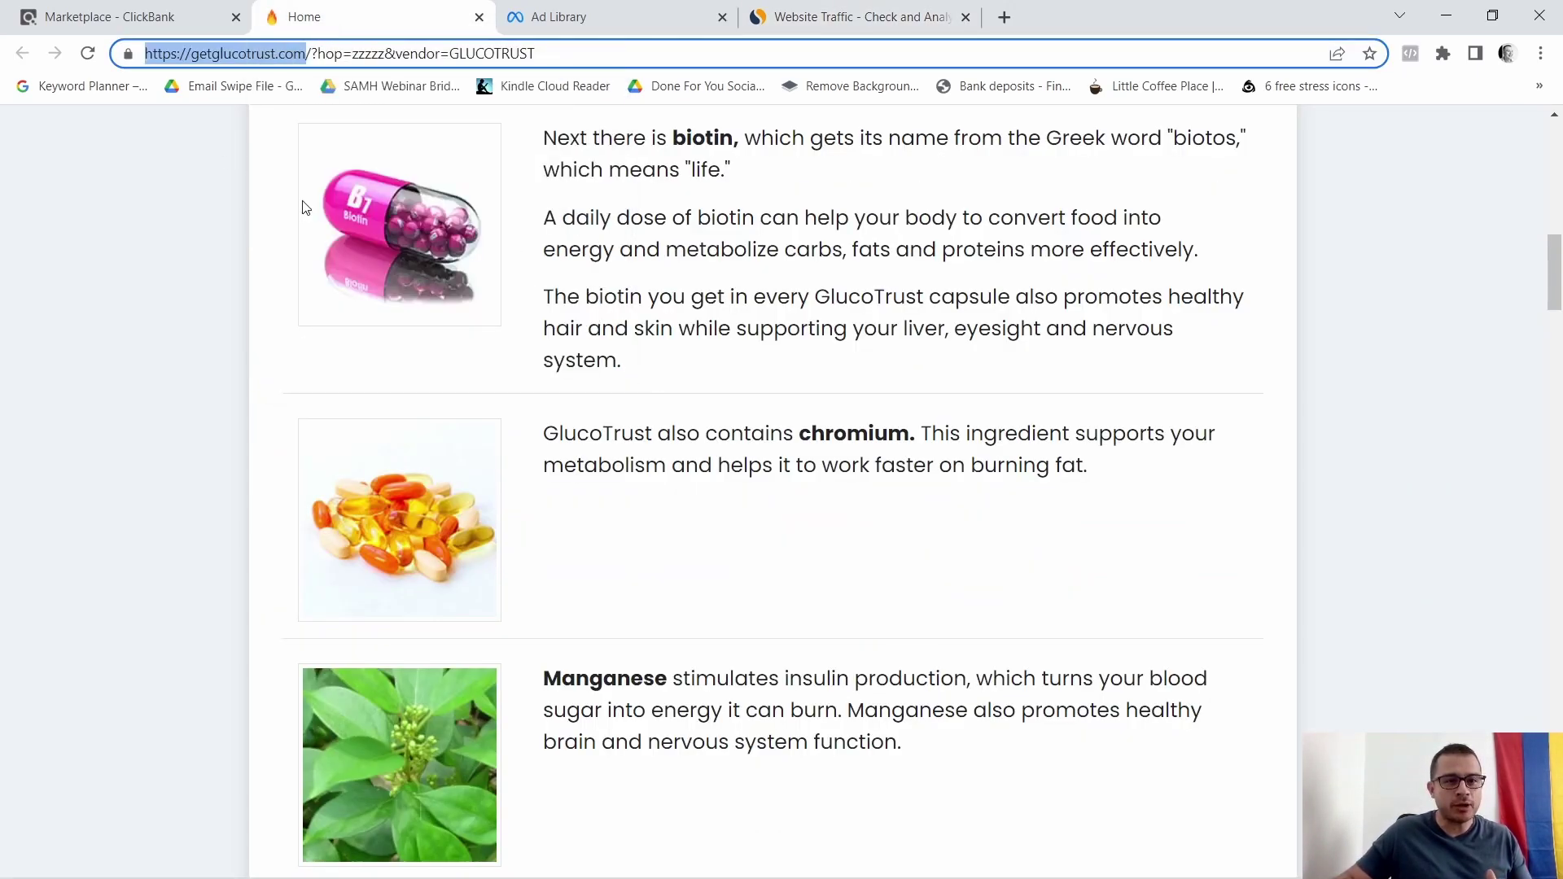
- Paste the getglucotrust.com address into the Similarweb website search field
left_click(851, 20)
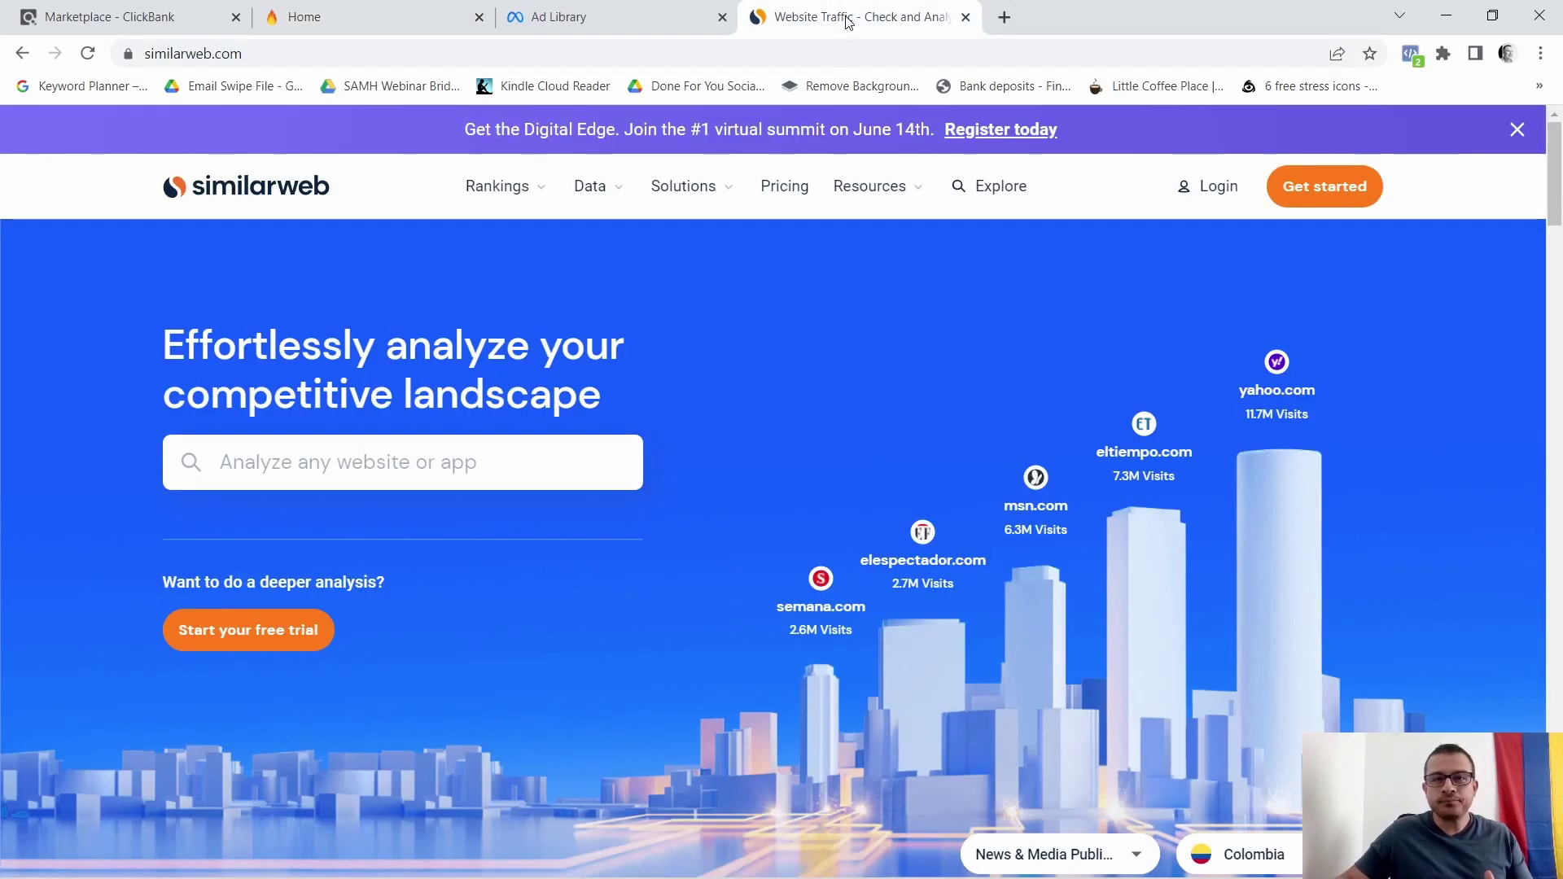
right_click(239, 470)
right_click(237, 515)
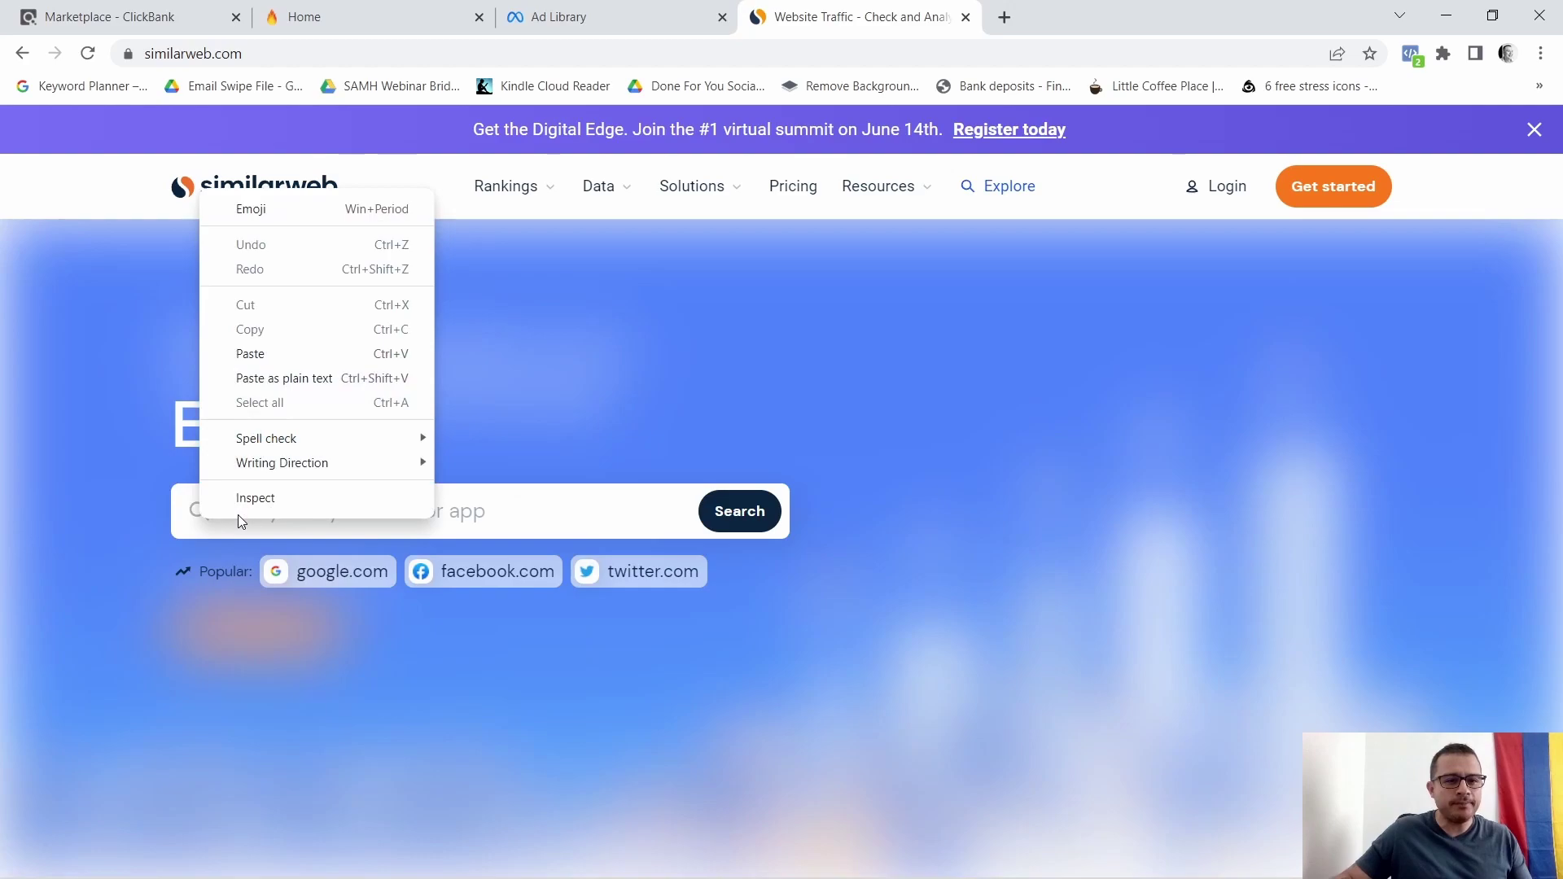
left_click(244, 354)
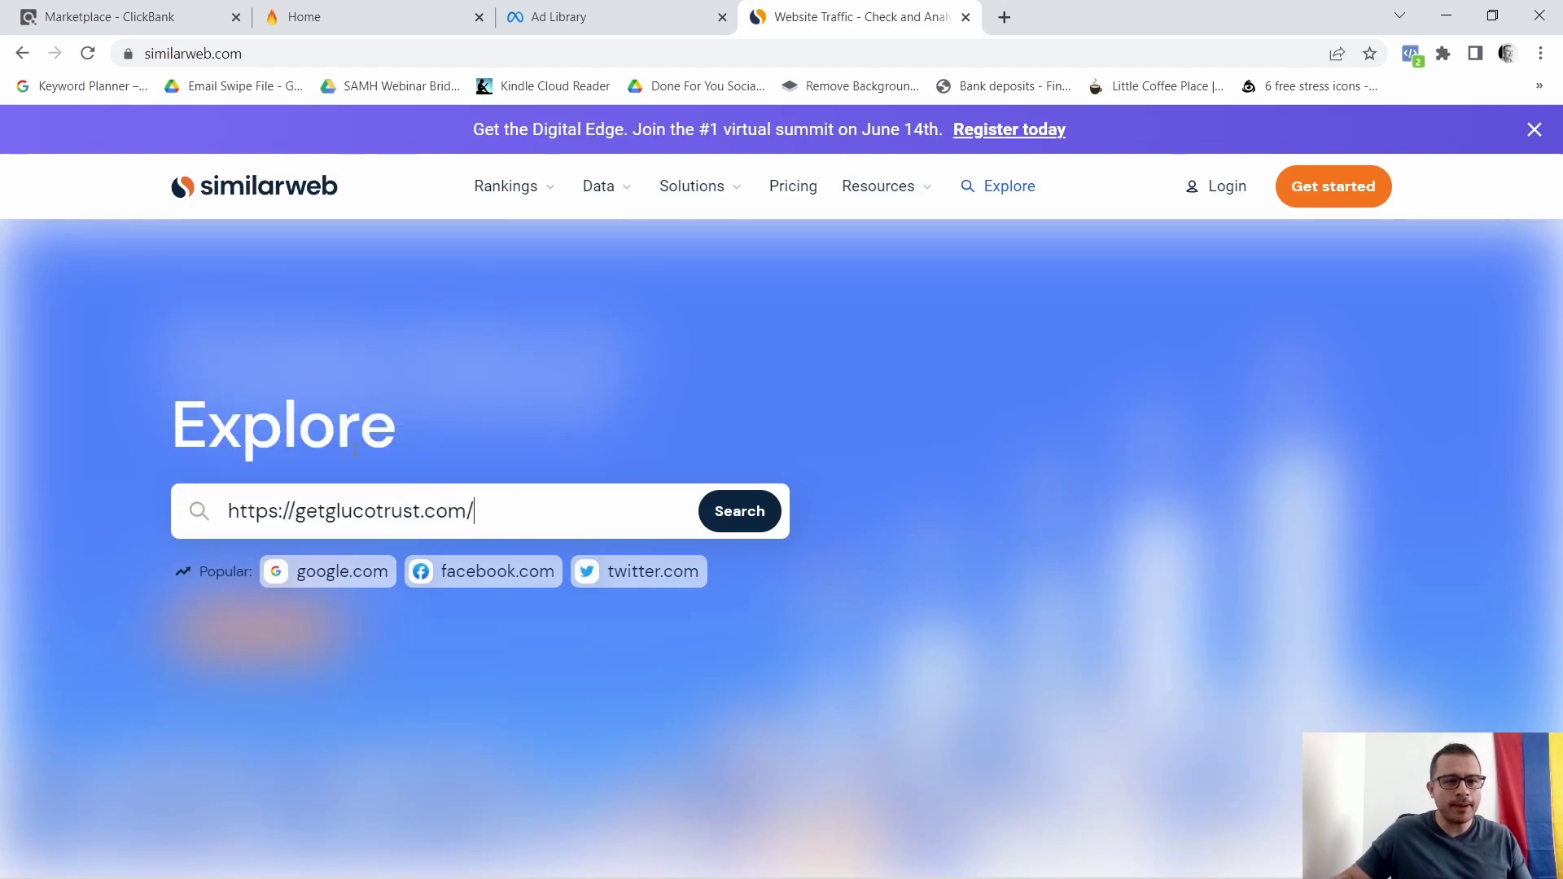
- Run Similarweb's traffic analysis for getglucotrust.com
left_click(750, 521)
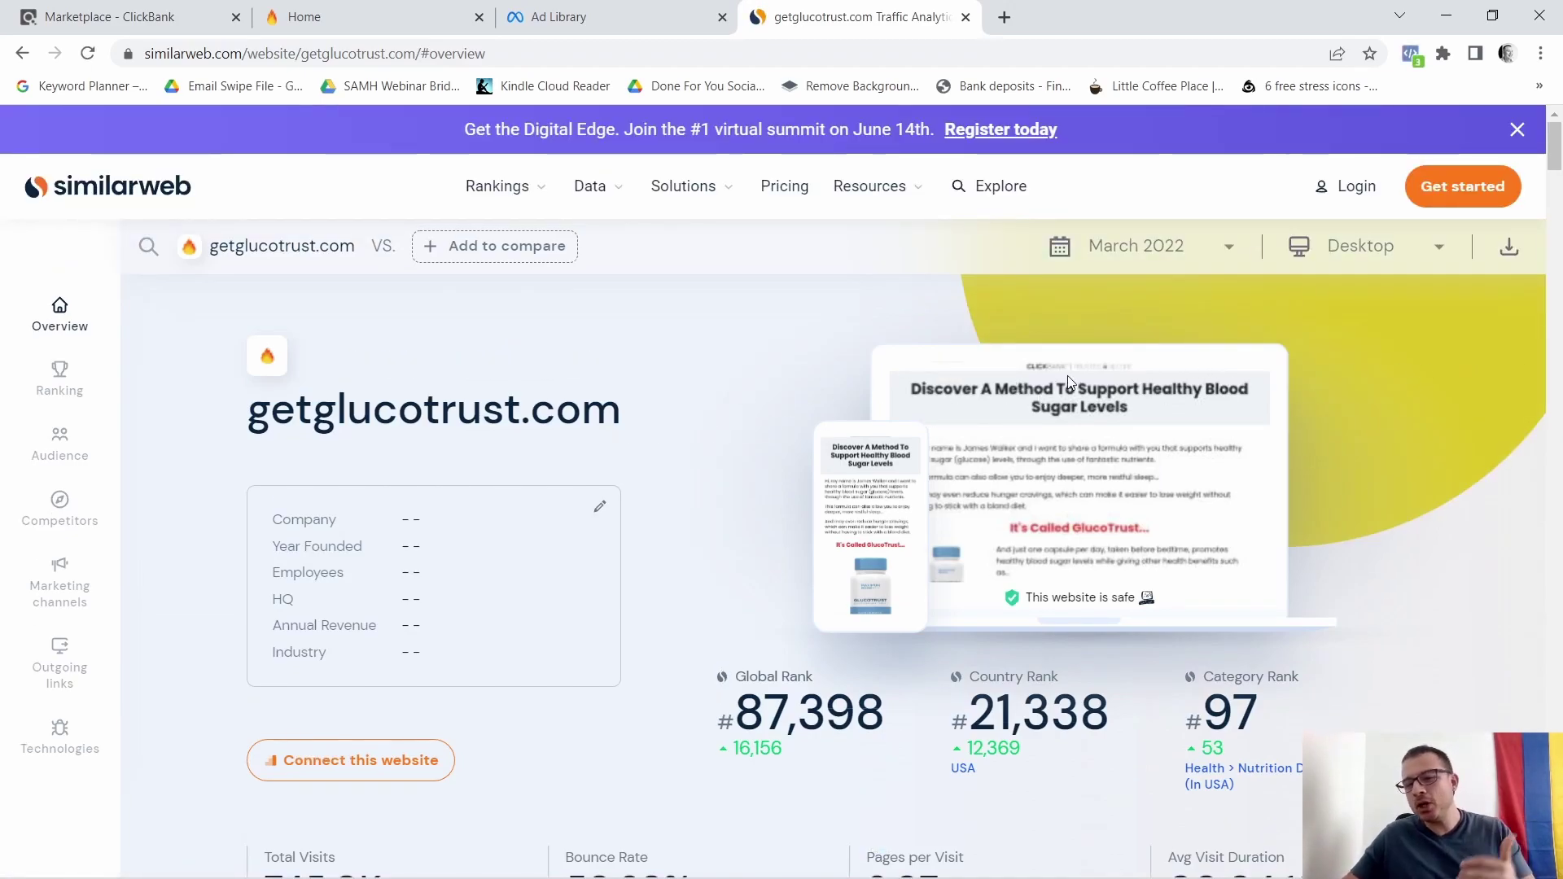
scroll(1092, 434, "down", 1)
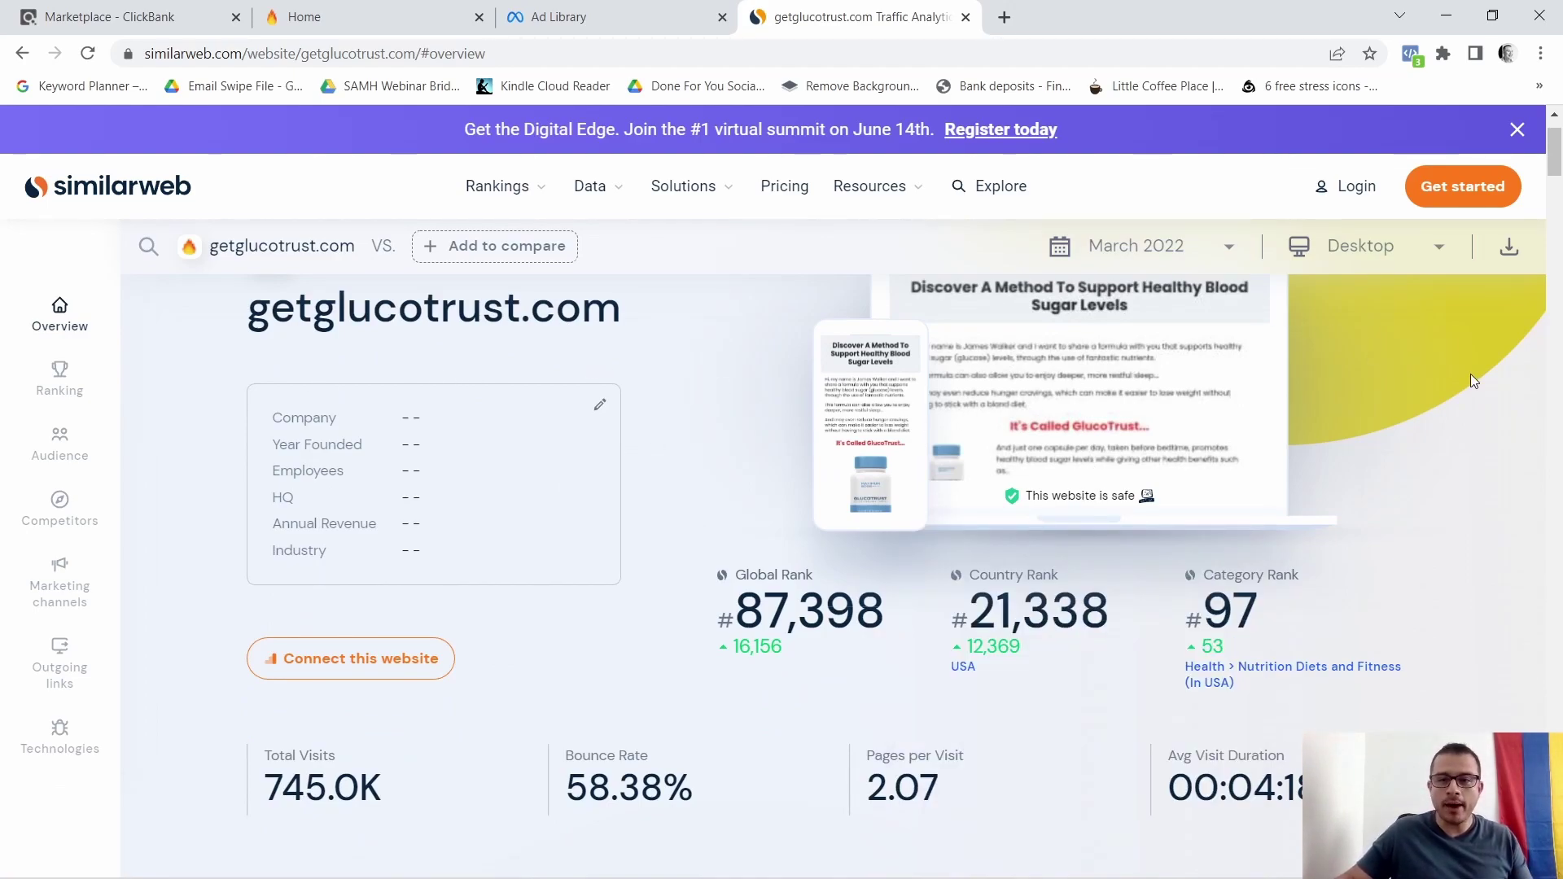
scroll(1441, 388, "down", 3)
scroll(1410, 404, "down", 2)
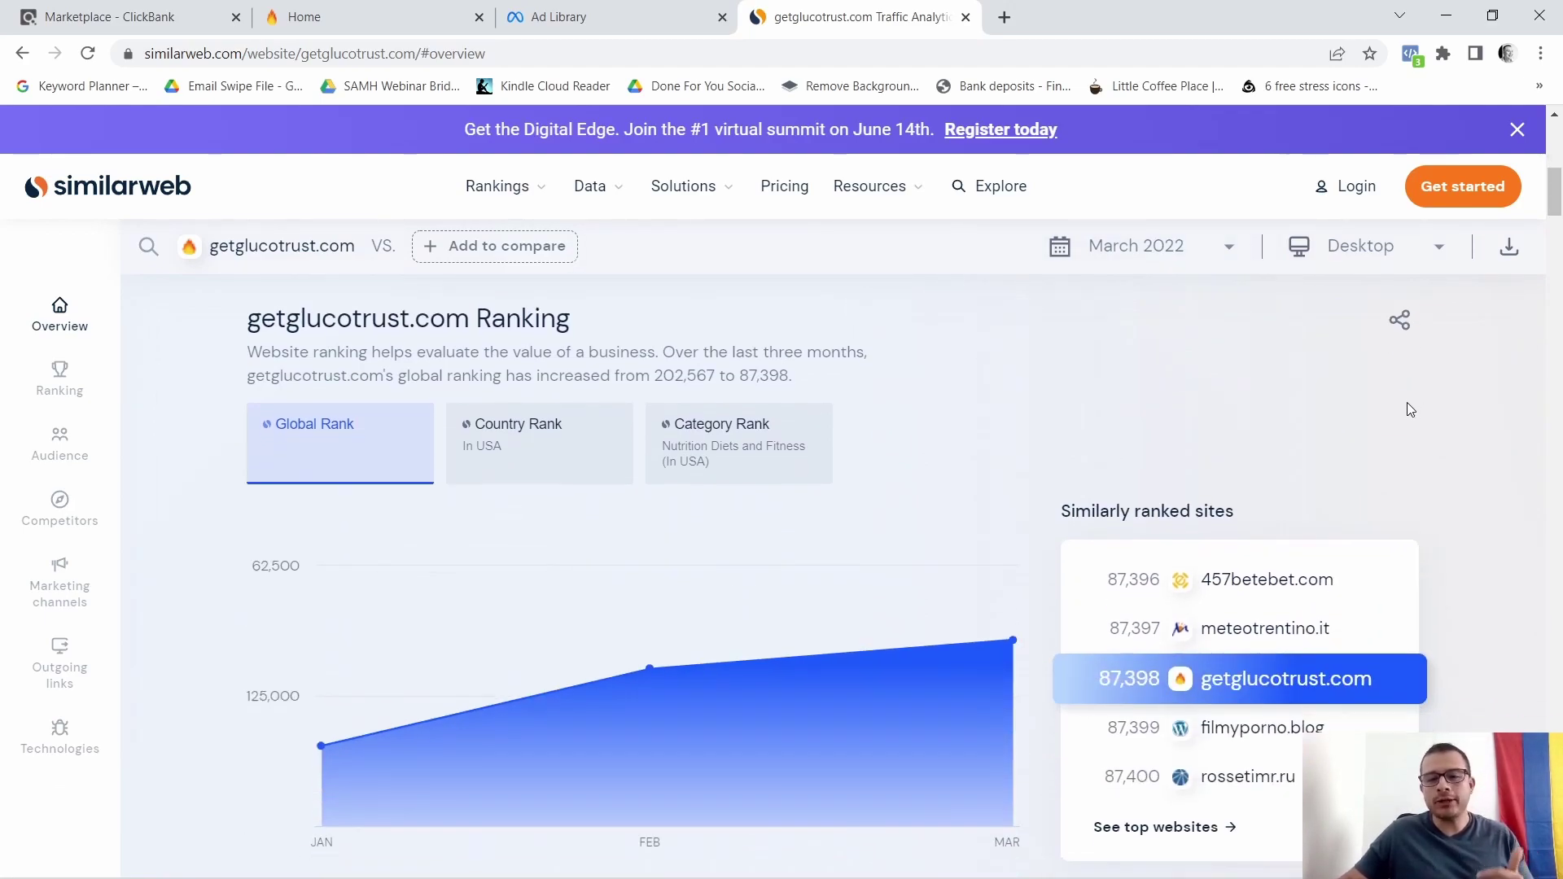
scroll(1408, 409, "down", 1)
scroll(472, 568, "up", 1)
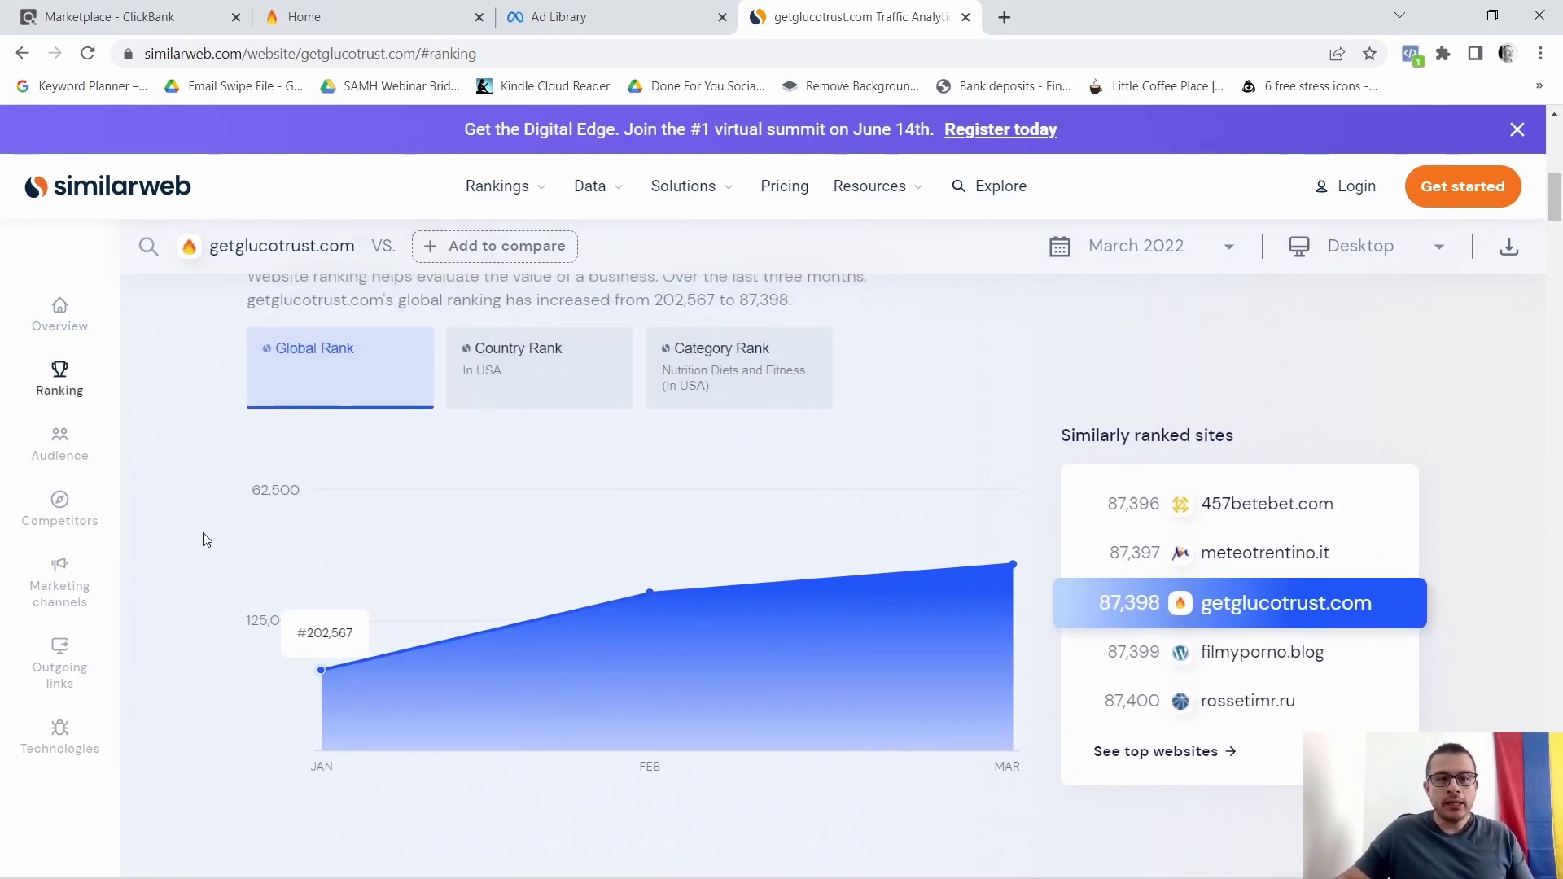
scroll(227, 546, "up", 1)
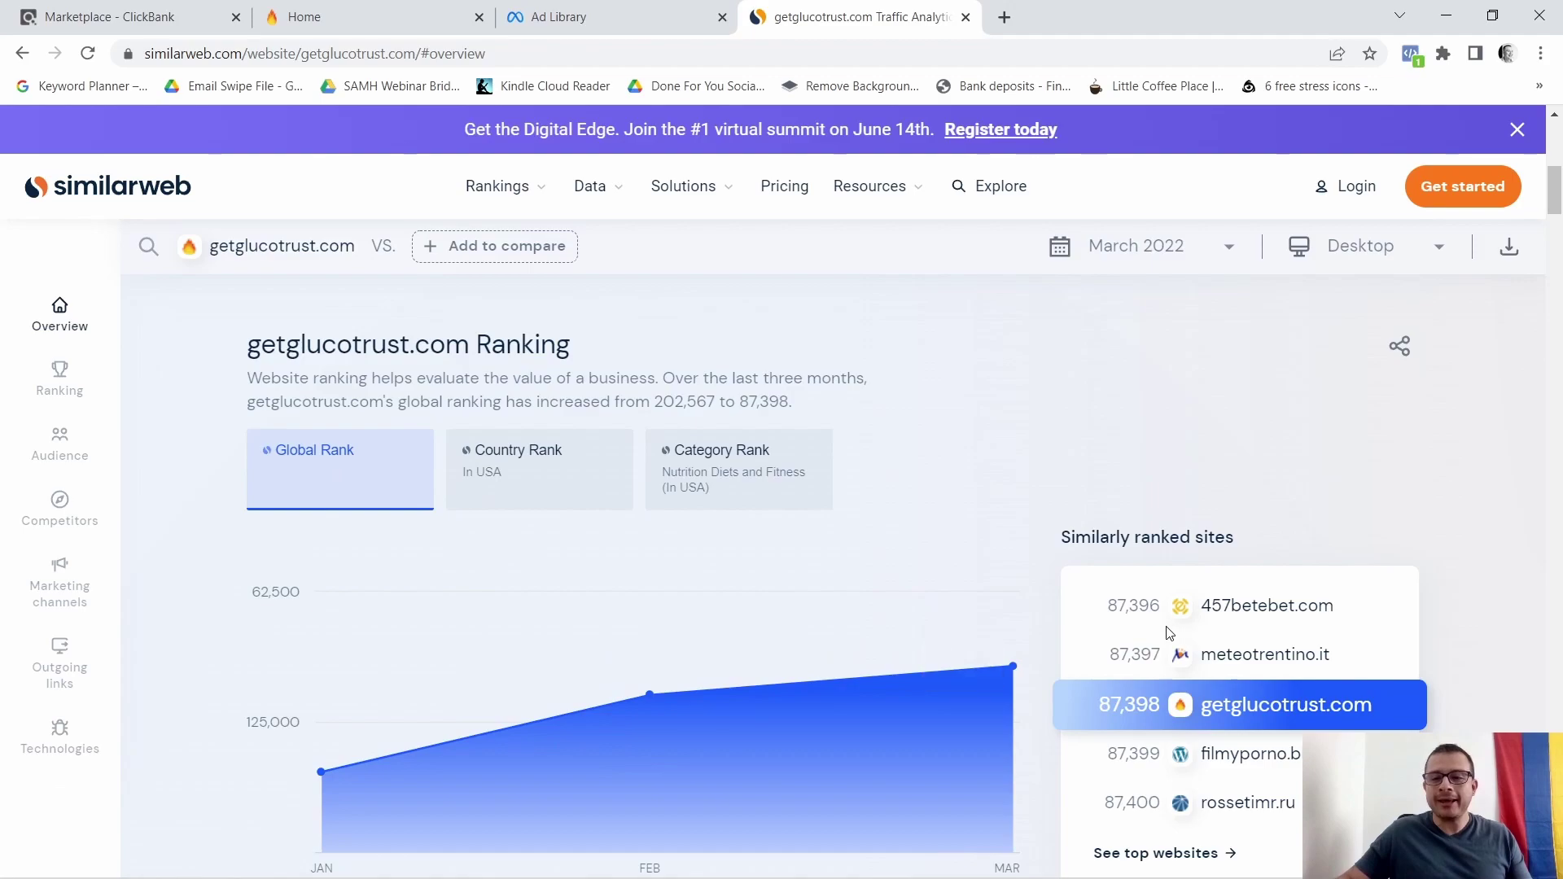
scroll(1405, 569, "up", 4)
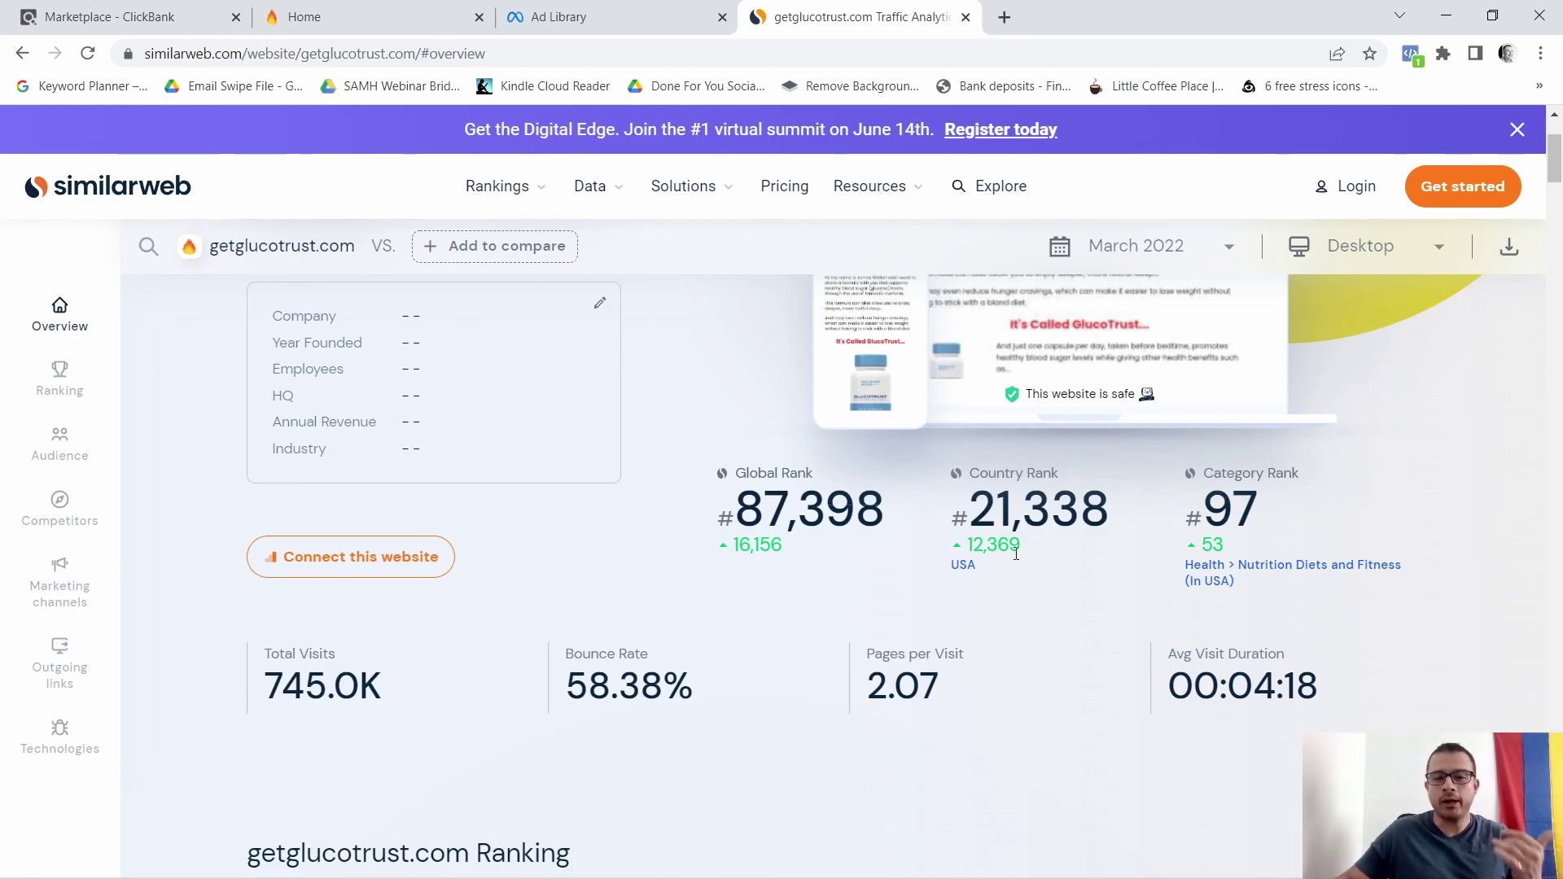
scroll(1173, 569, "down", 2)
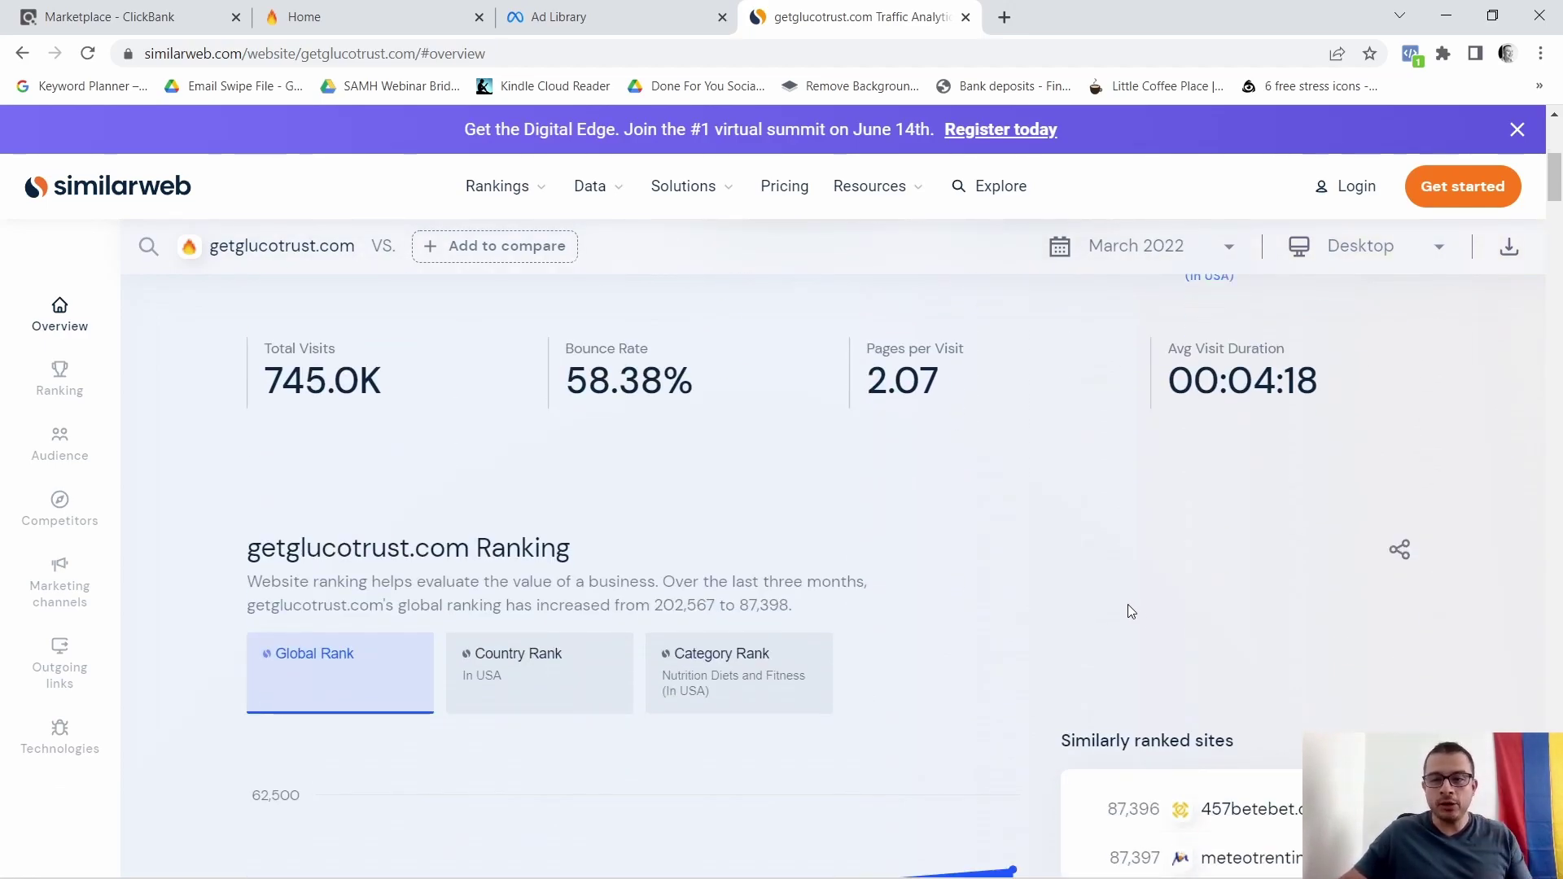
scroll(1118, 601, "down", 2)
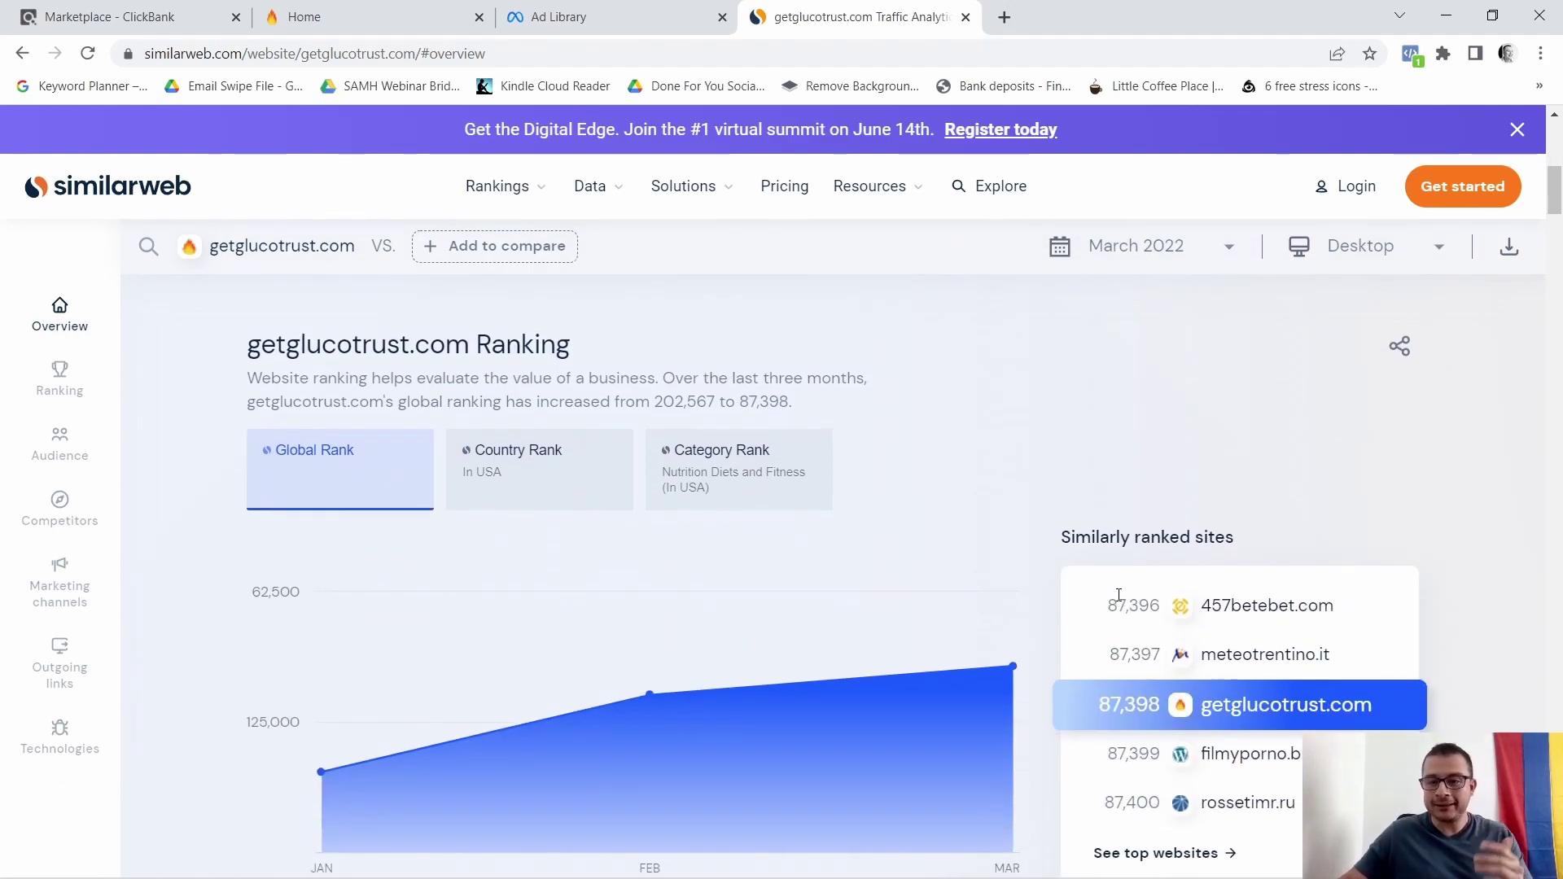
scroll(1119, 611, "down", 2)
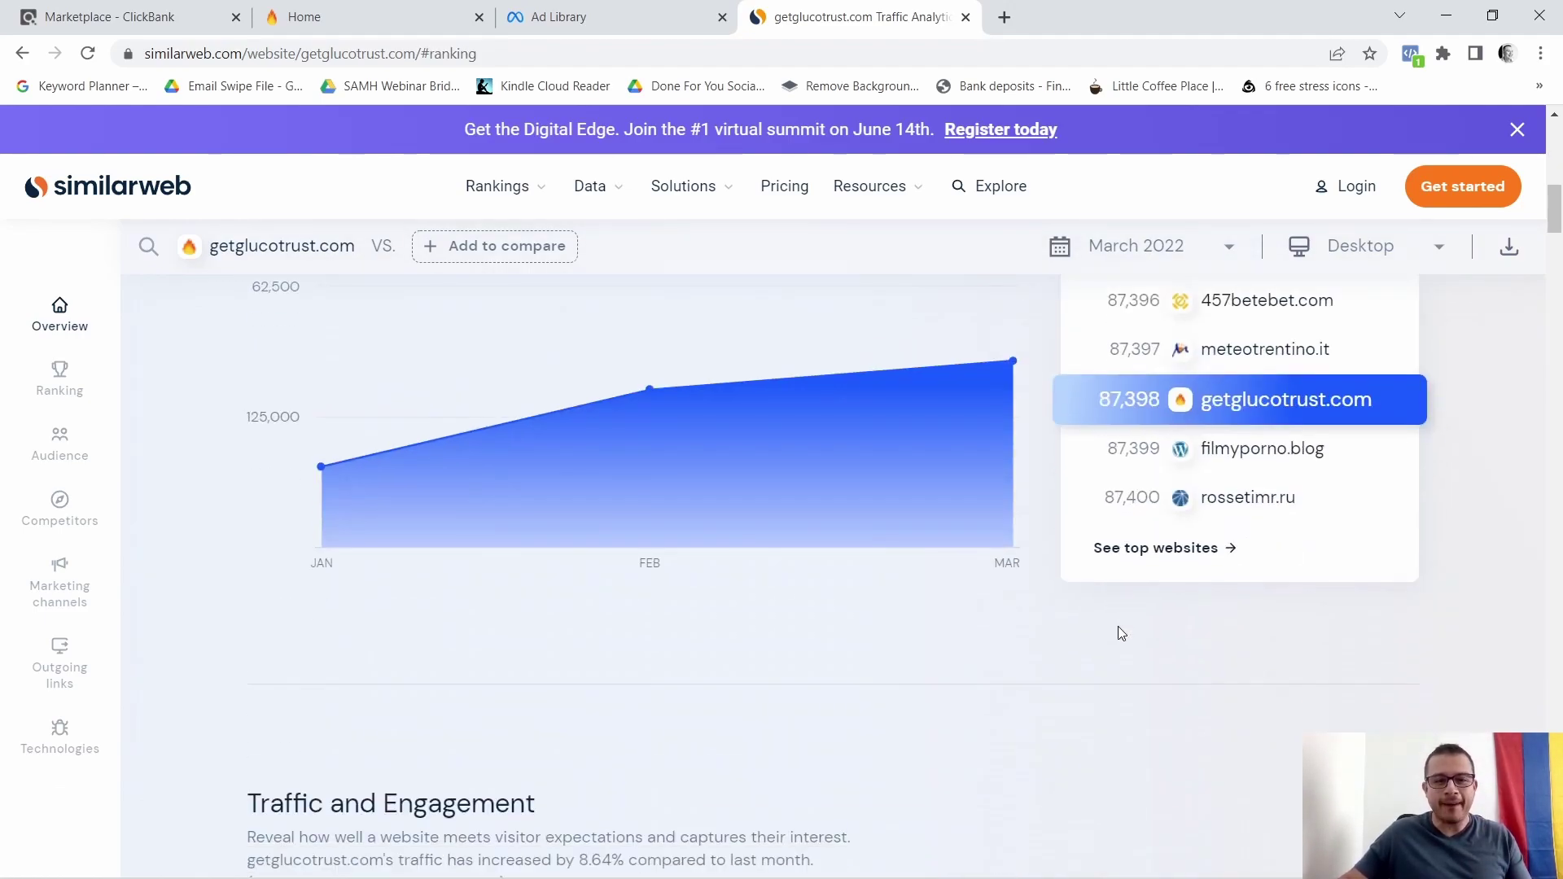
scroll(1118, 632, "down", 3)
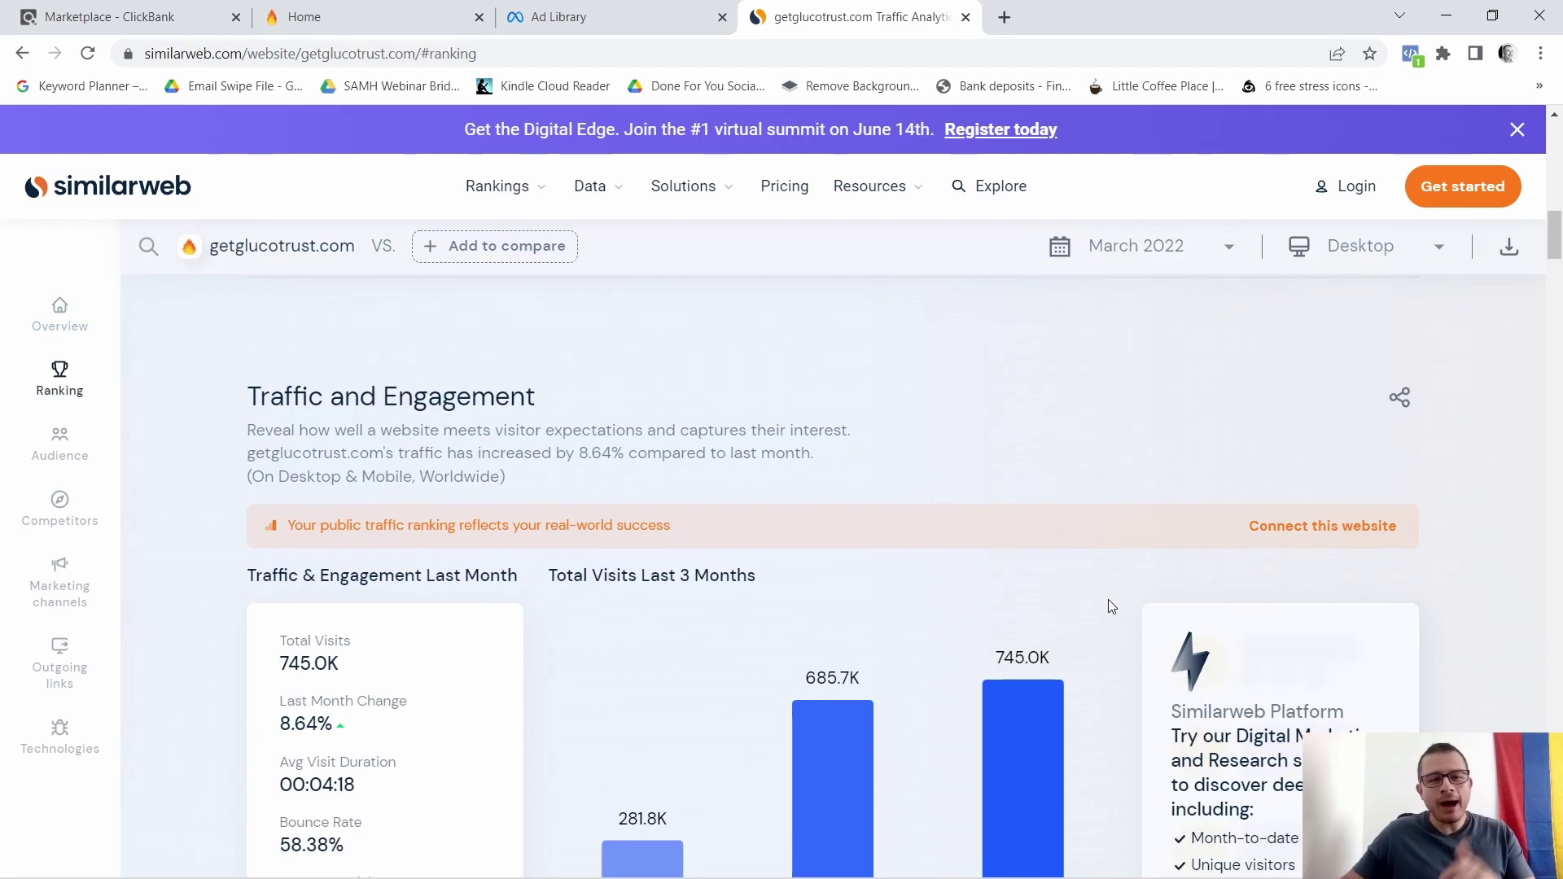
scroll(1107, 604, "down", 2)
scroll(1101, 607, "down", 4)
scroll(1104, 615, "down", 2)
scroll(1097, 612, "down", 2)
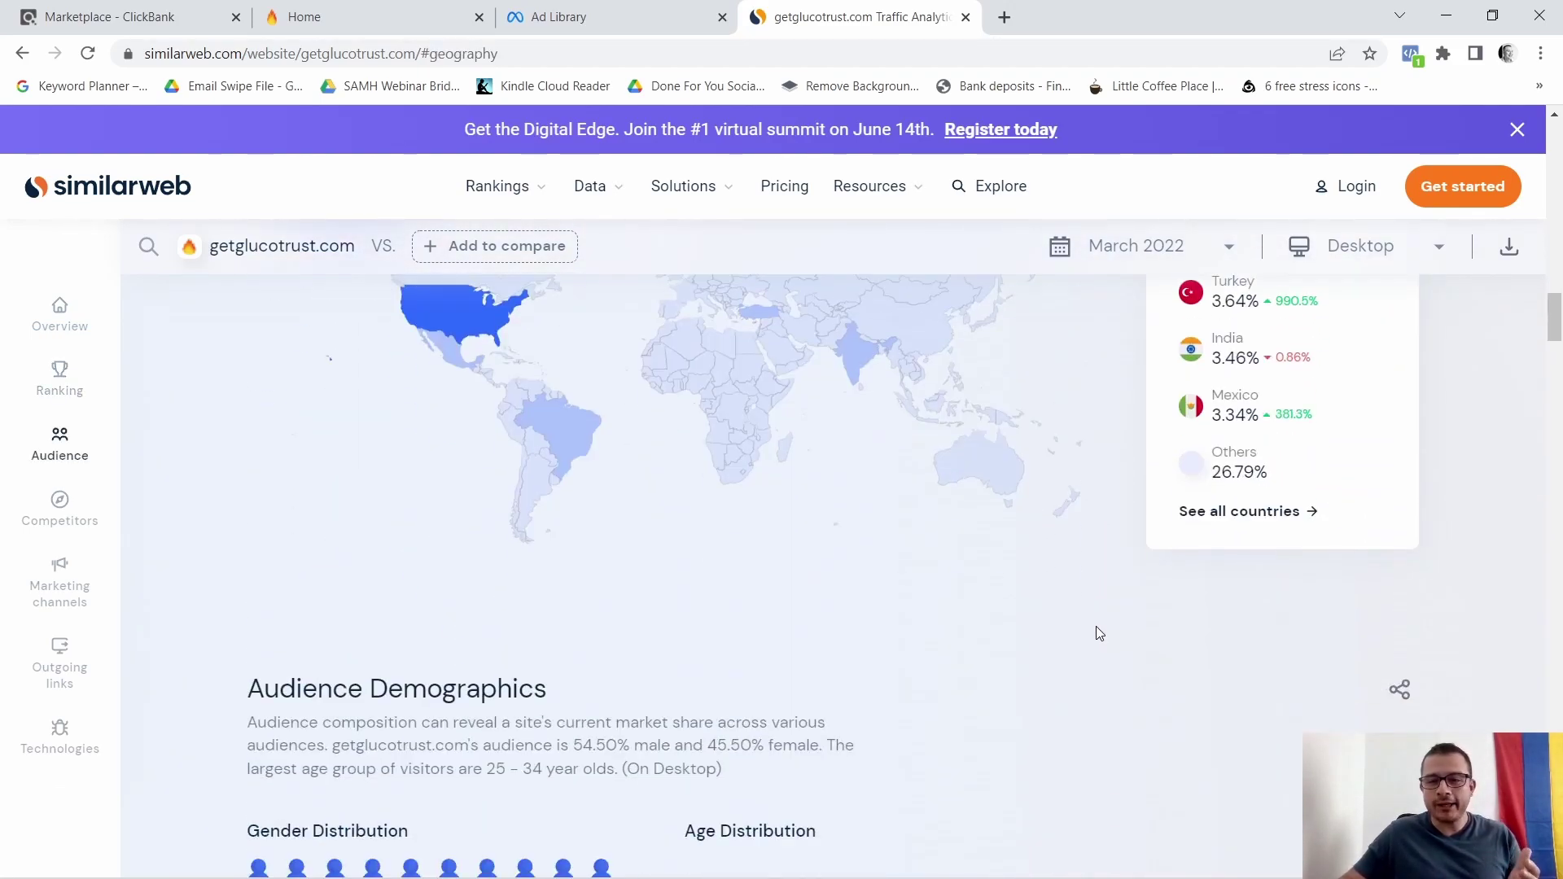
scroll(1096, 627, "down", 2)
scroll(1101, 647, "up", 1)
scroll(1100, 645, "down", 2)
scroll(1099, 644, "down", 5)
scroll(1096, 641, "down", 4)
scroll(1095, 641, "down", 2)
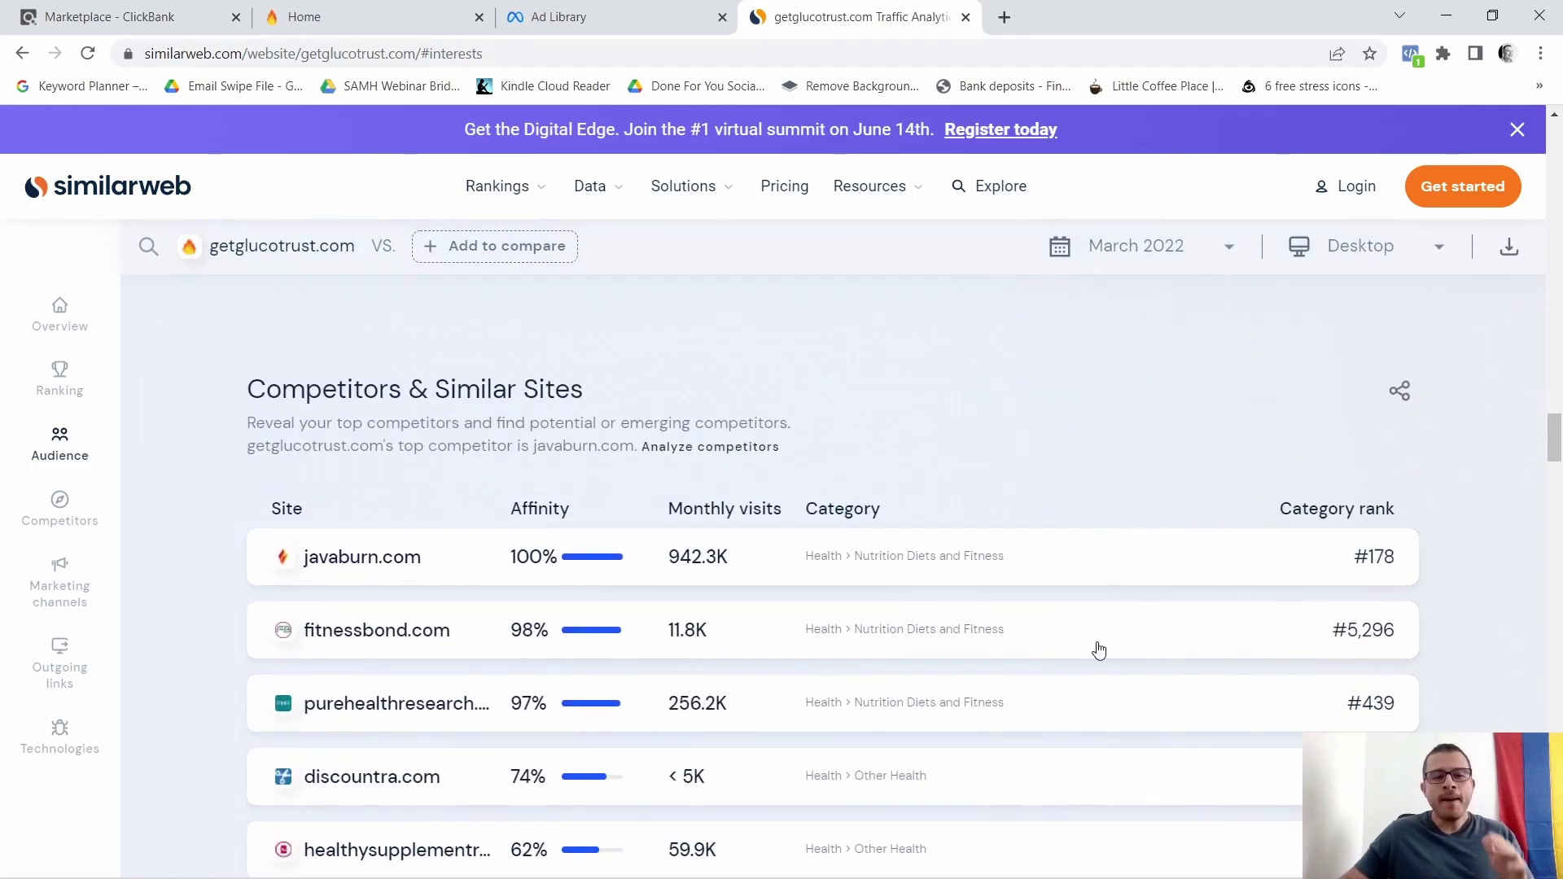
scroll(1098, 650, "down", 1)
scroll(1097, 649, "down", 3)
scroll(1096, 648, "down", 4)
scroll(1096, 648, "down", 3)
scroll(1095, 646, "down", 2)
scroll(1095, 647, "down", 3)
scroll(1096, 647, "down", 1)
scroll(1096, 648, "down", 3)
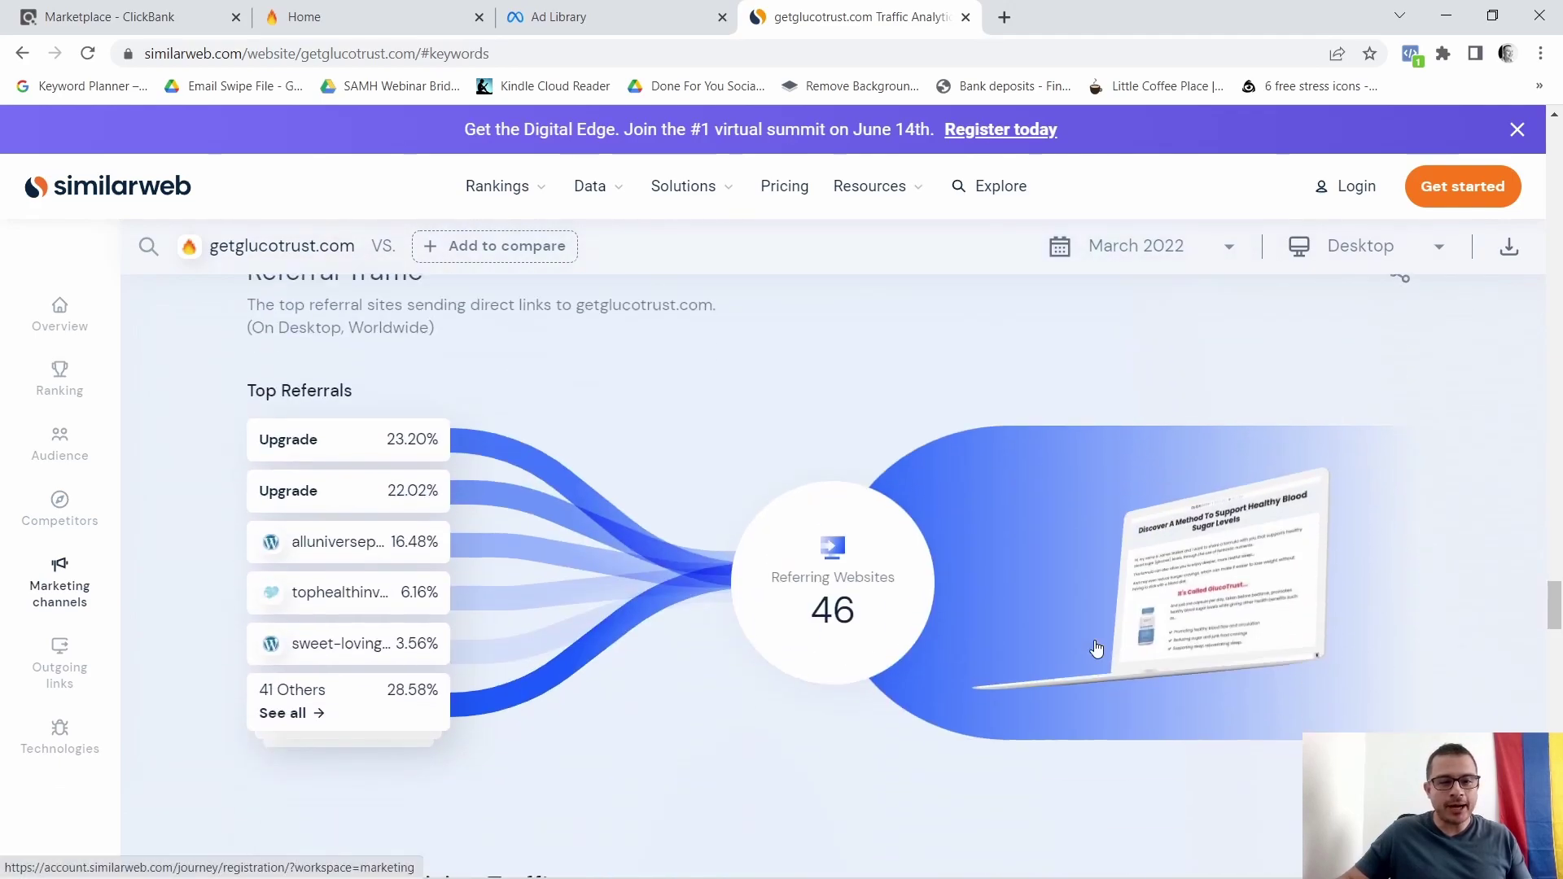
scroll(1095, 646, "up", 1)
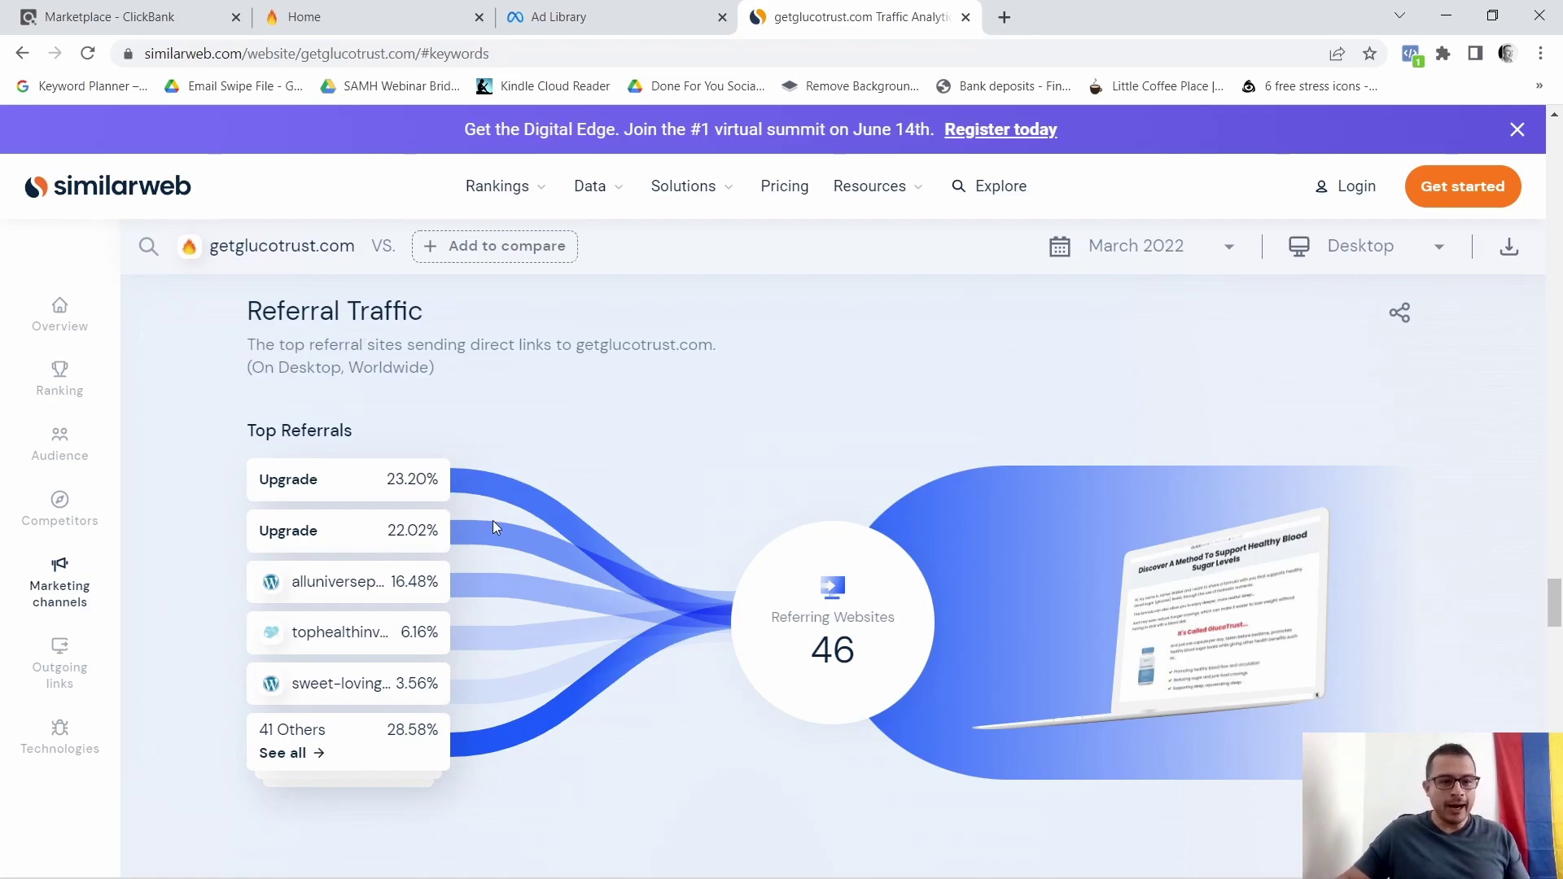
- View the alluniverseproducts.com referrer's own Similarweb overview in a separate tab
right_click(352, 588)
left_click(400, 603)
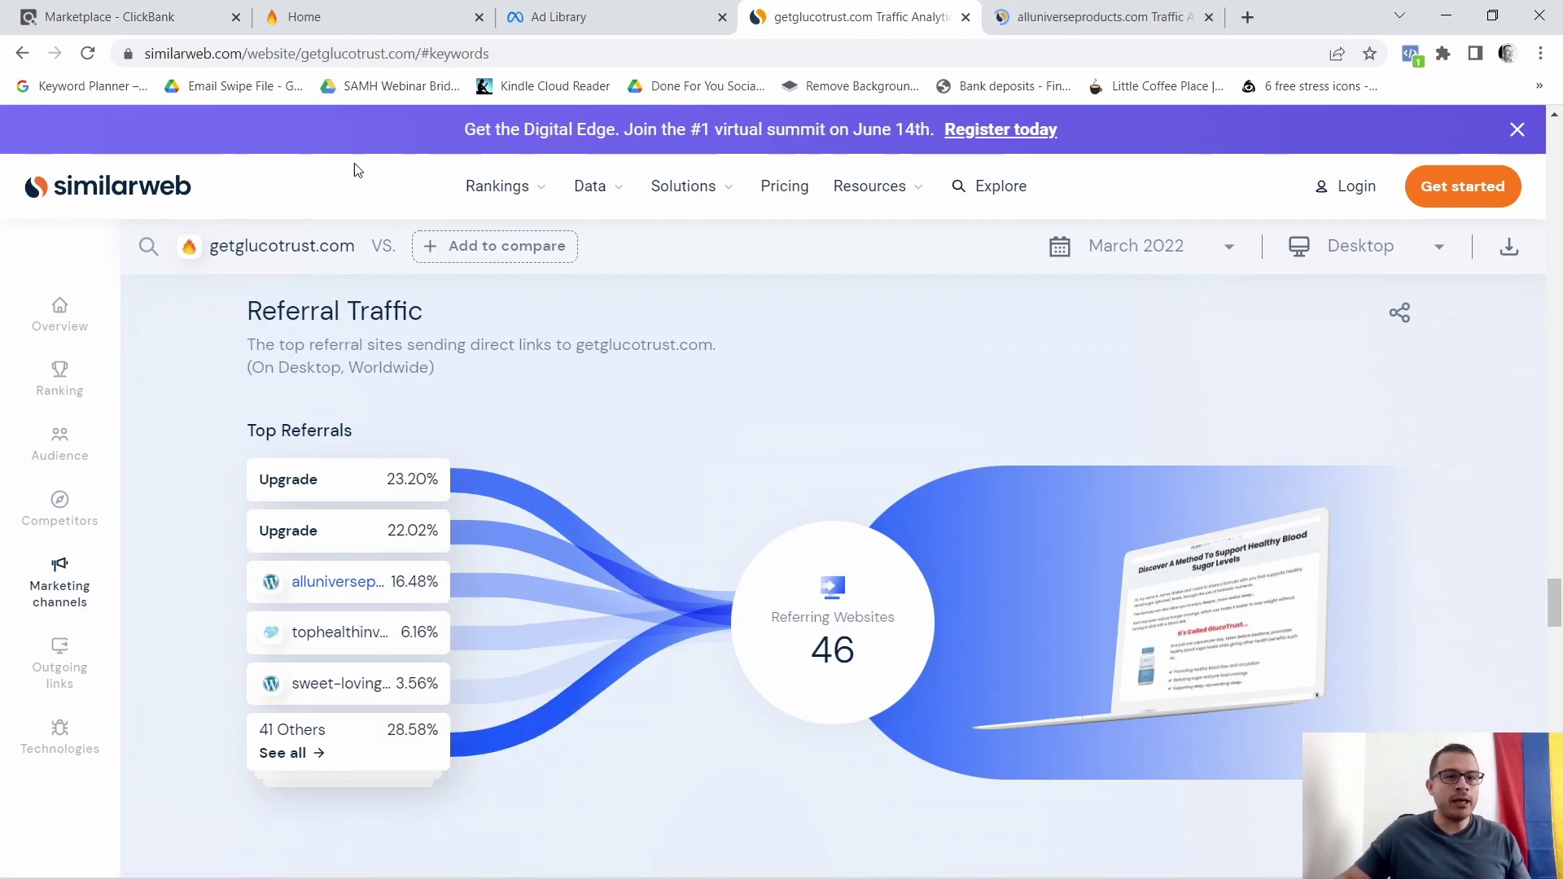
left_click(1083, 16)
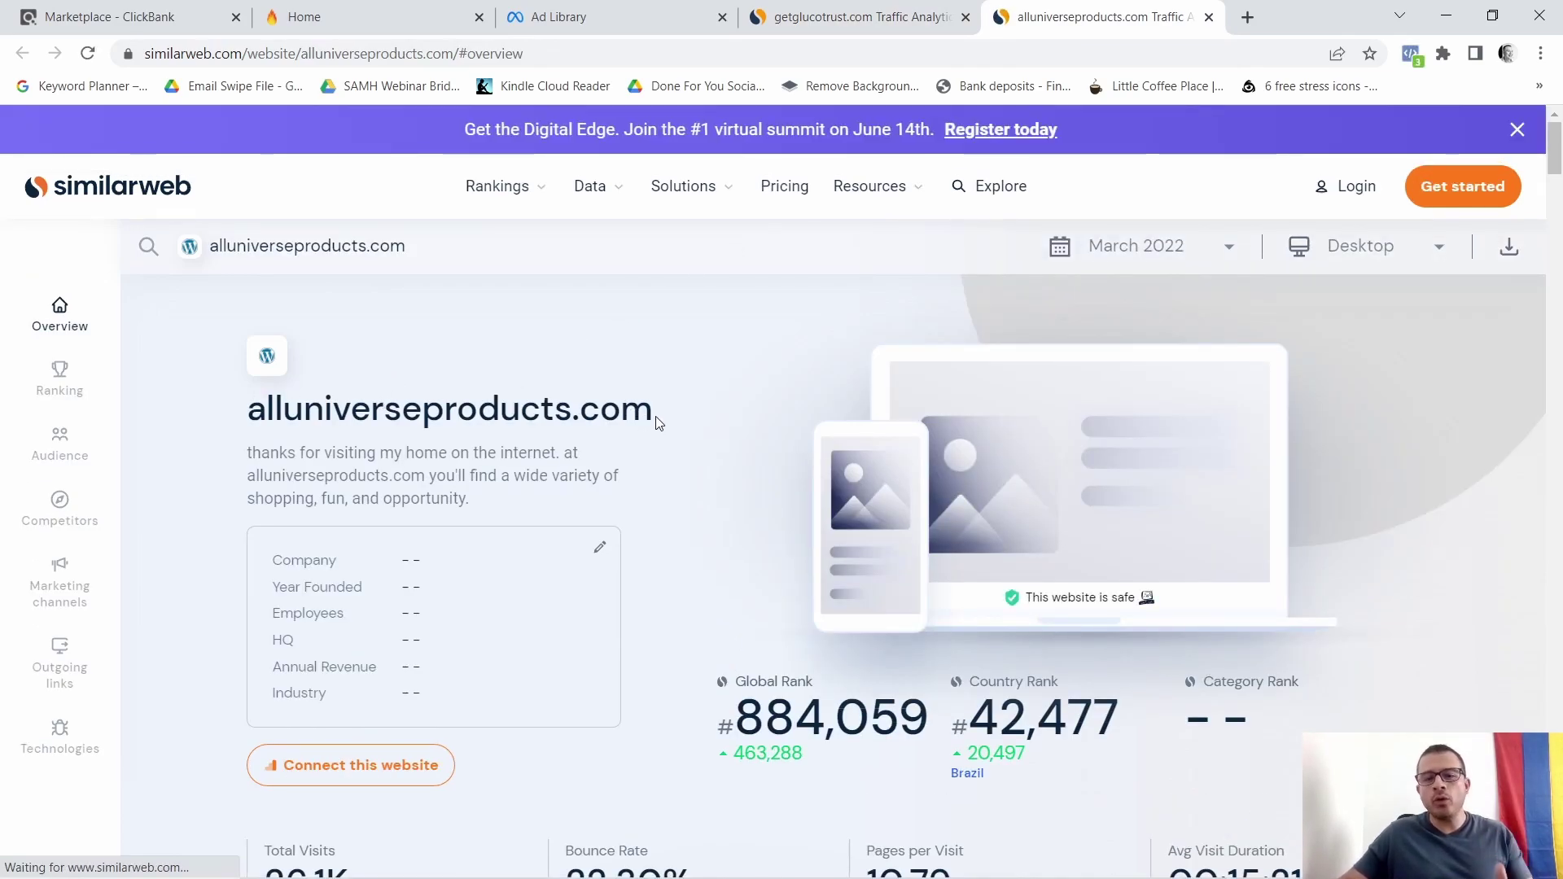
- Copy the alluniverseproducts.com domain name from the overview title
left_click_drag(657, 421, 244, 414)
right_click(381, 417)
left_click(428, 432)
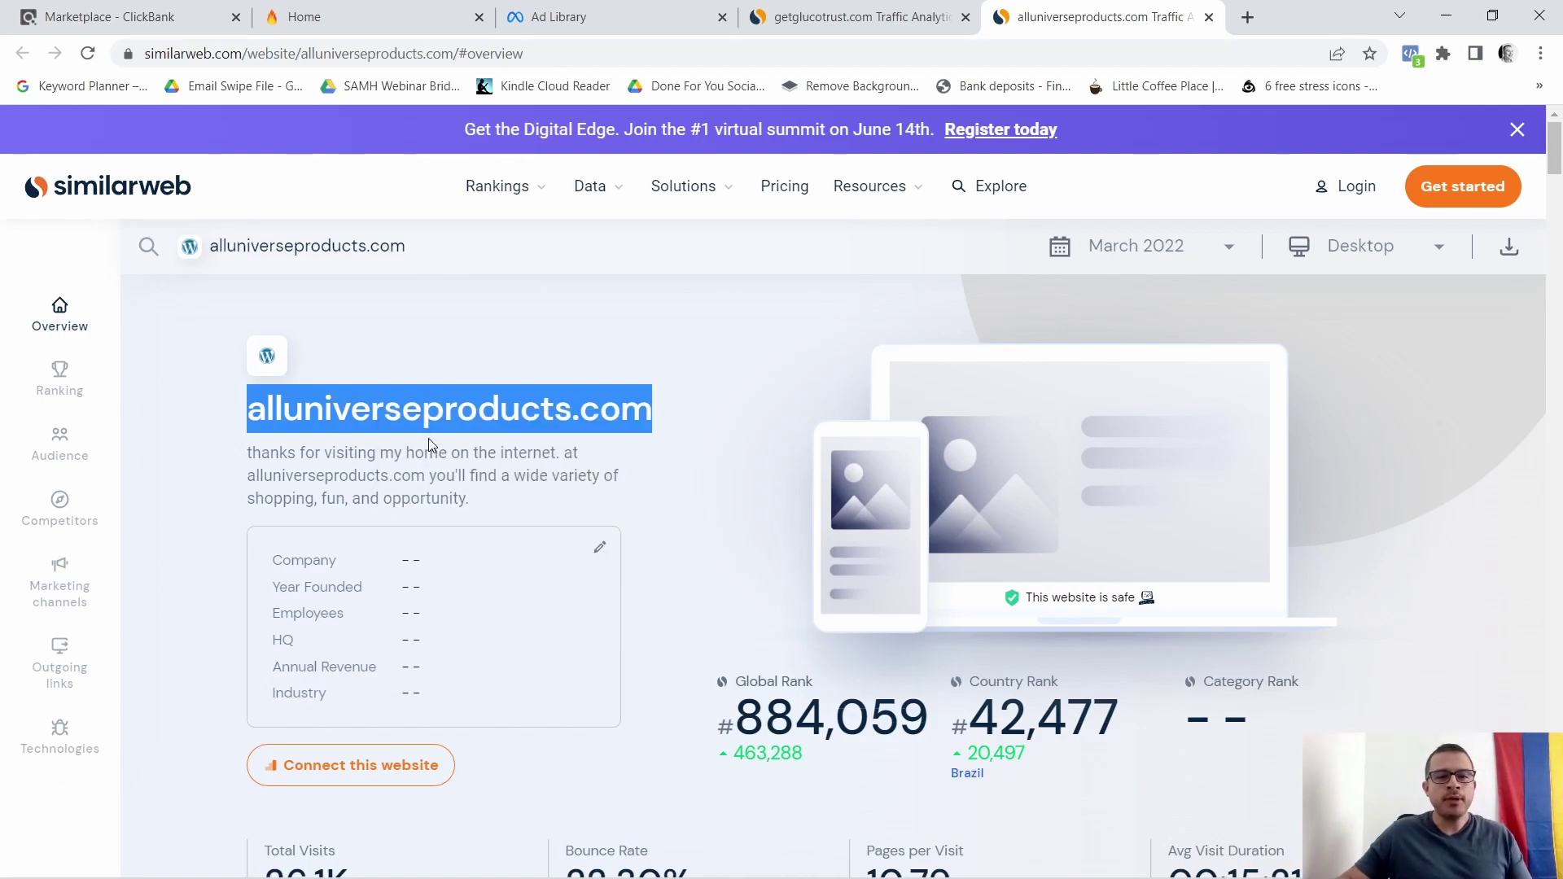
- Visit alluniverseproducts.com in a new tab by pasting the copied domain into the address bar
left_click(1248, 18)
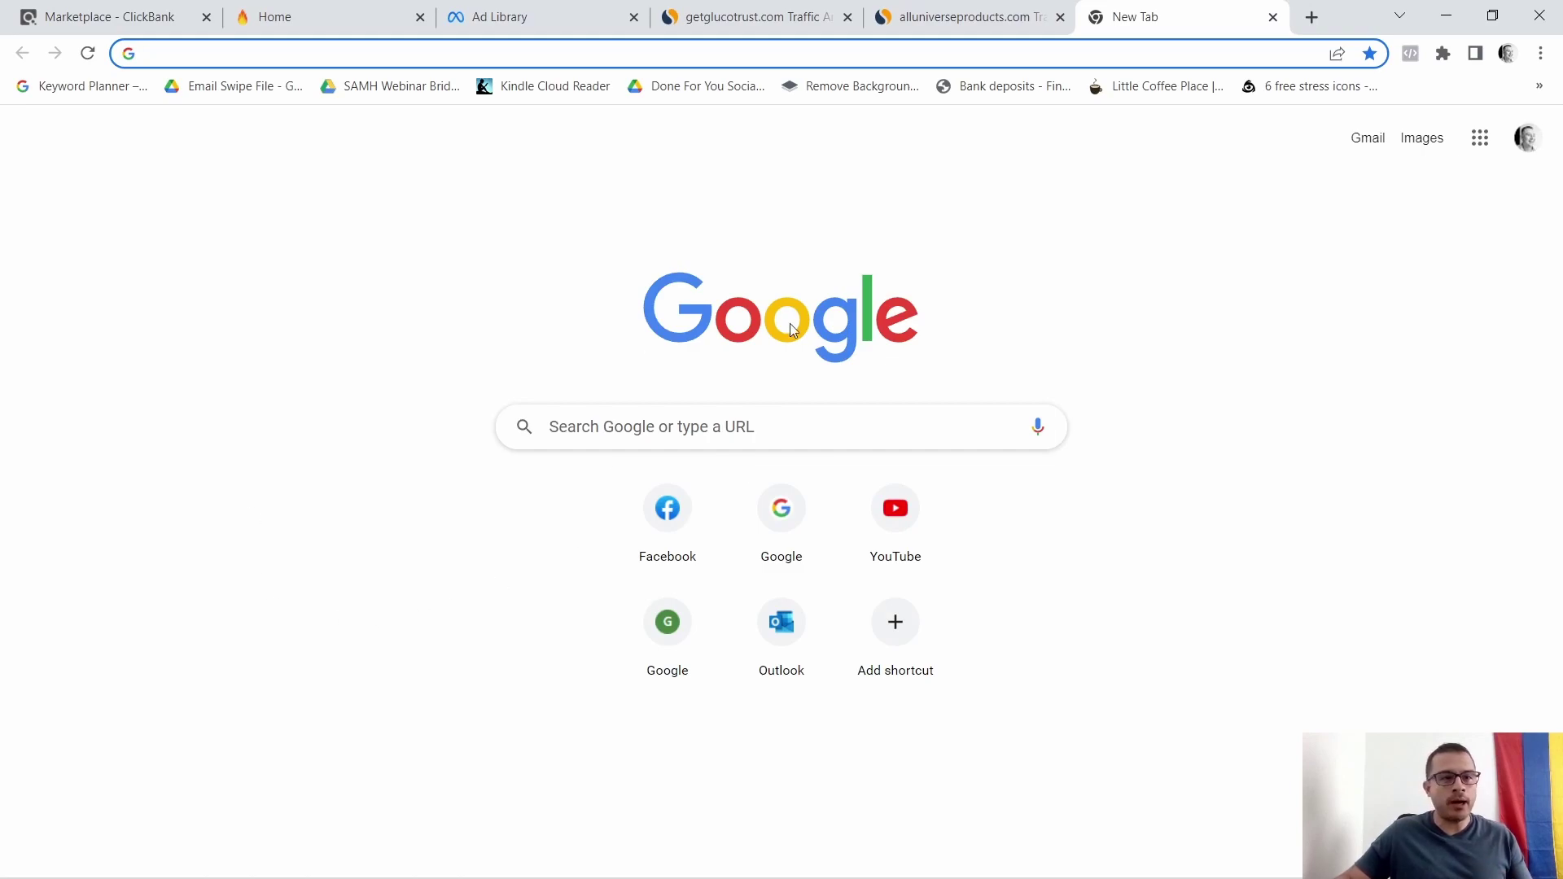
left_click(451, 52)
right_click(451, 52)
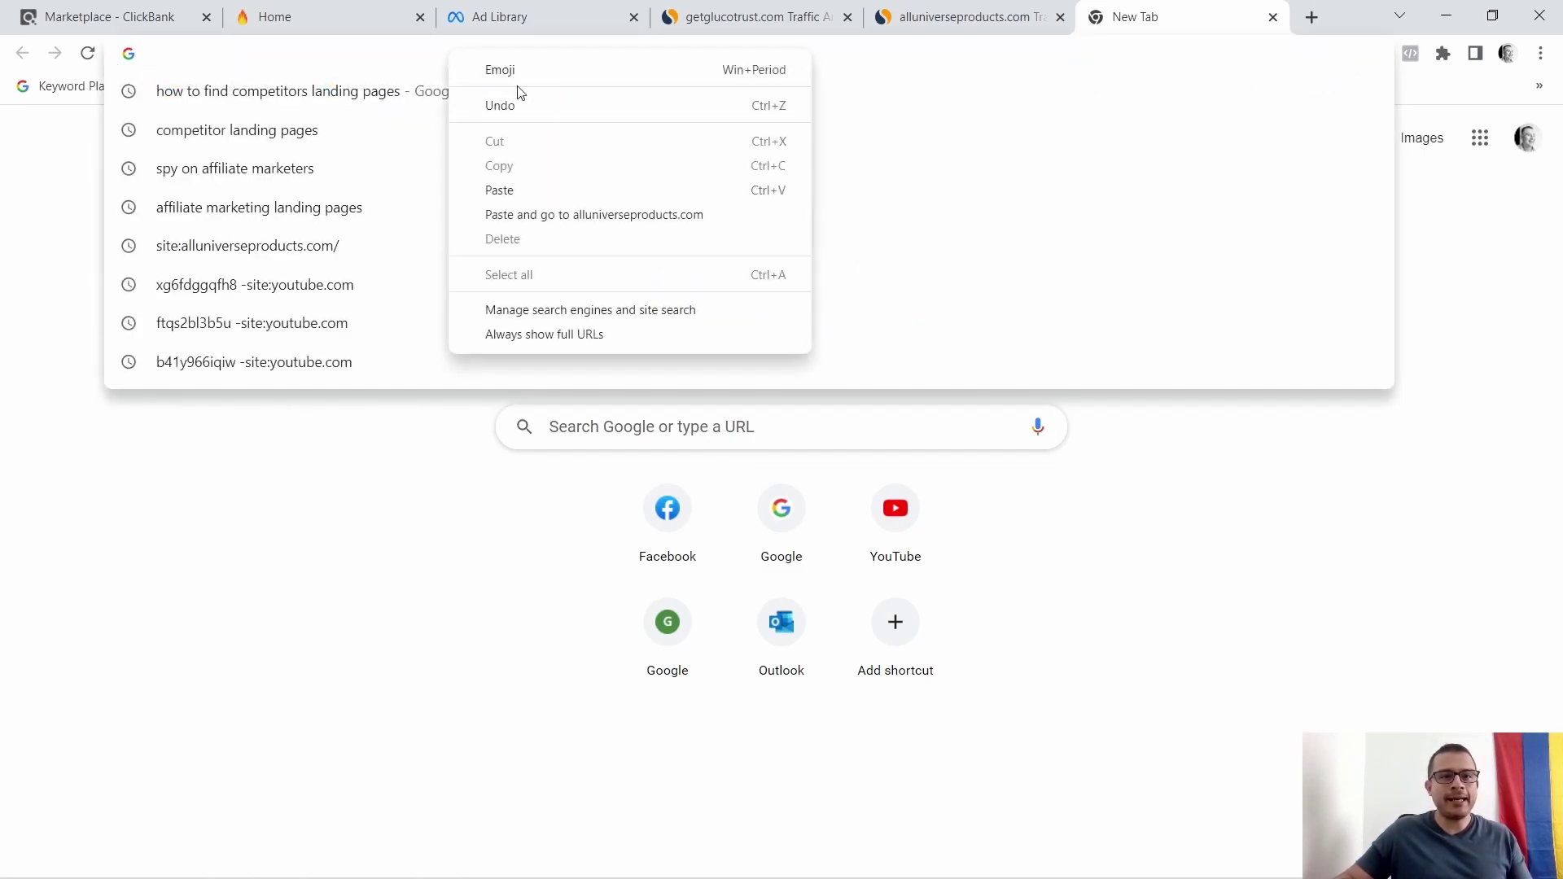
left_click(500, 191)
key("Return")
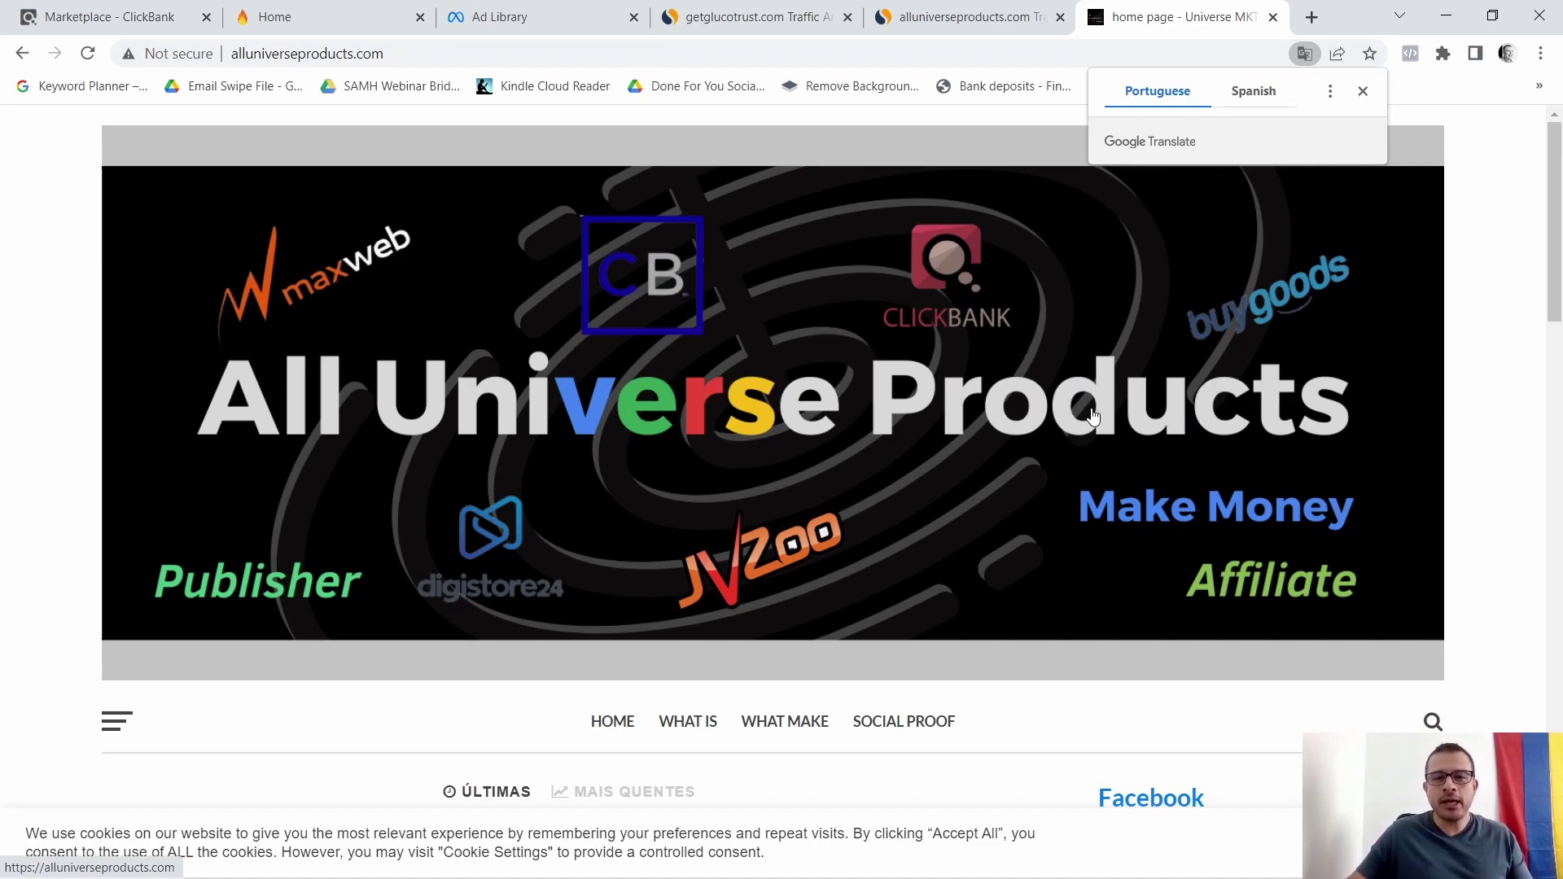
scroll(1481, 474, "down", 4)
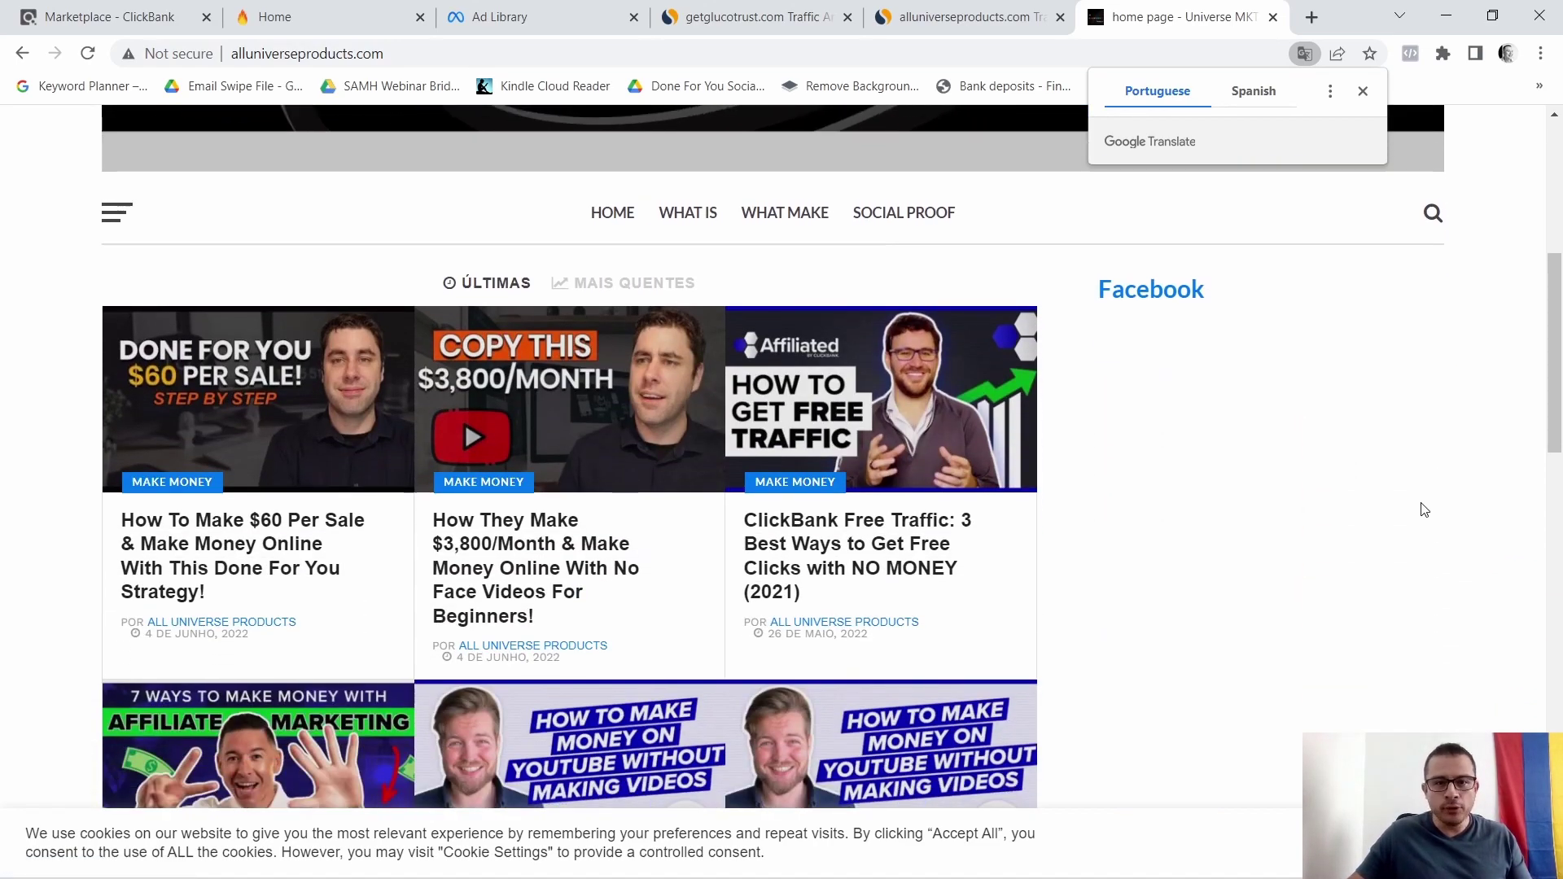
scroll(1421, 510, "down", 3)
scroll(1368, 575, "down", 3)
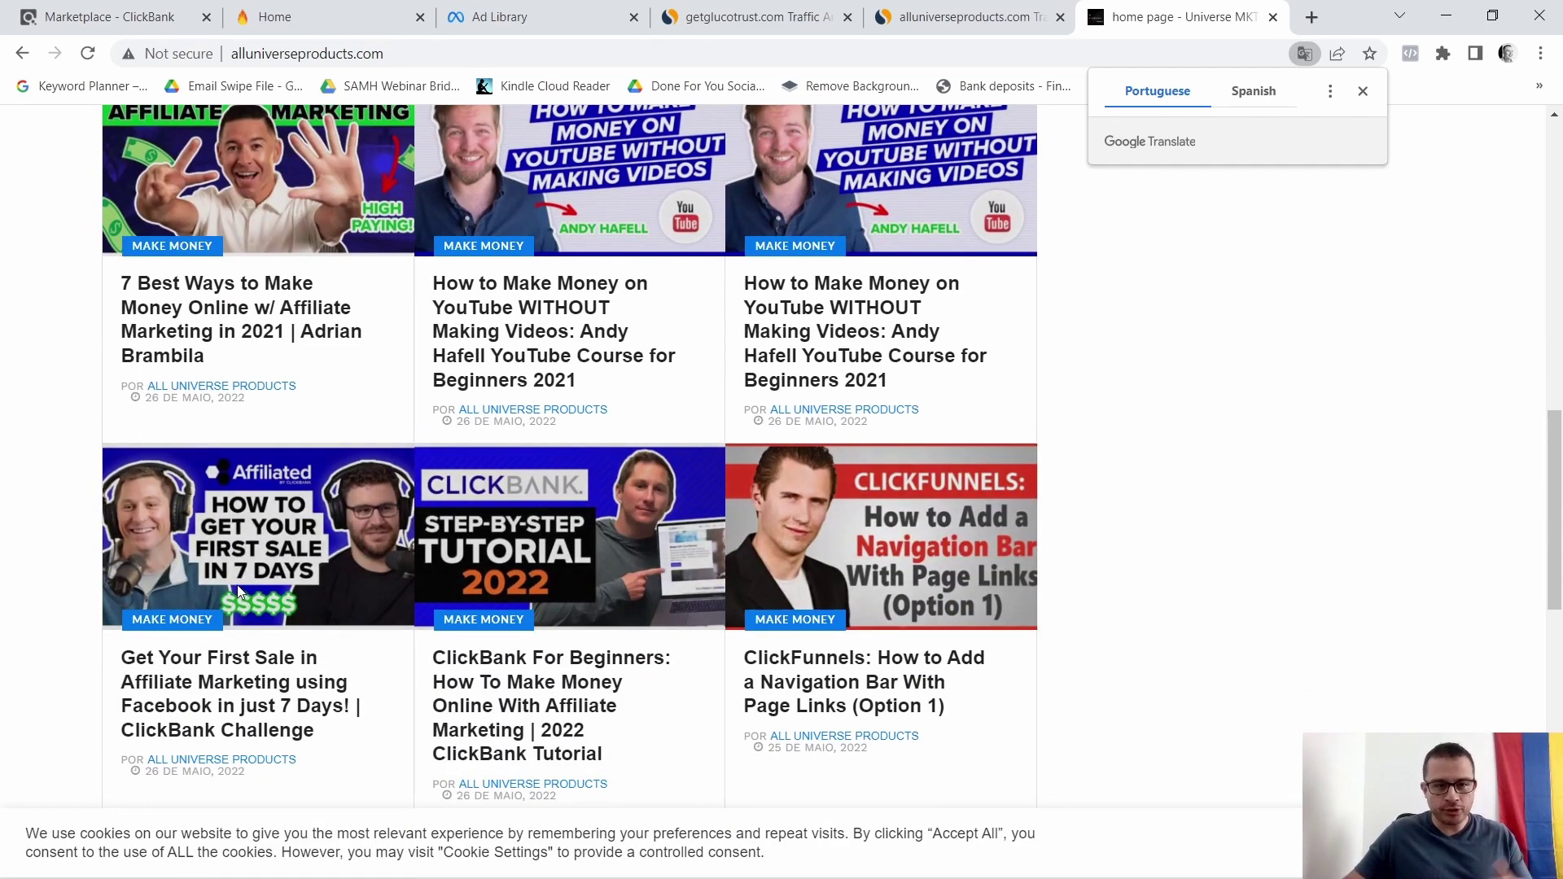
scroll(872, 617, "down", 3)
scroll(840, 594, "up", 1)
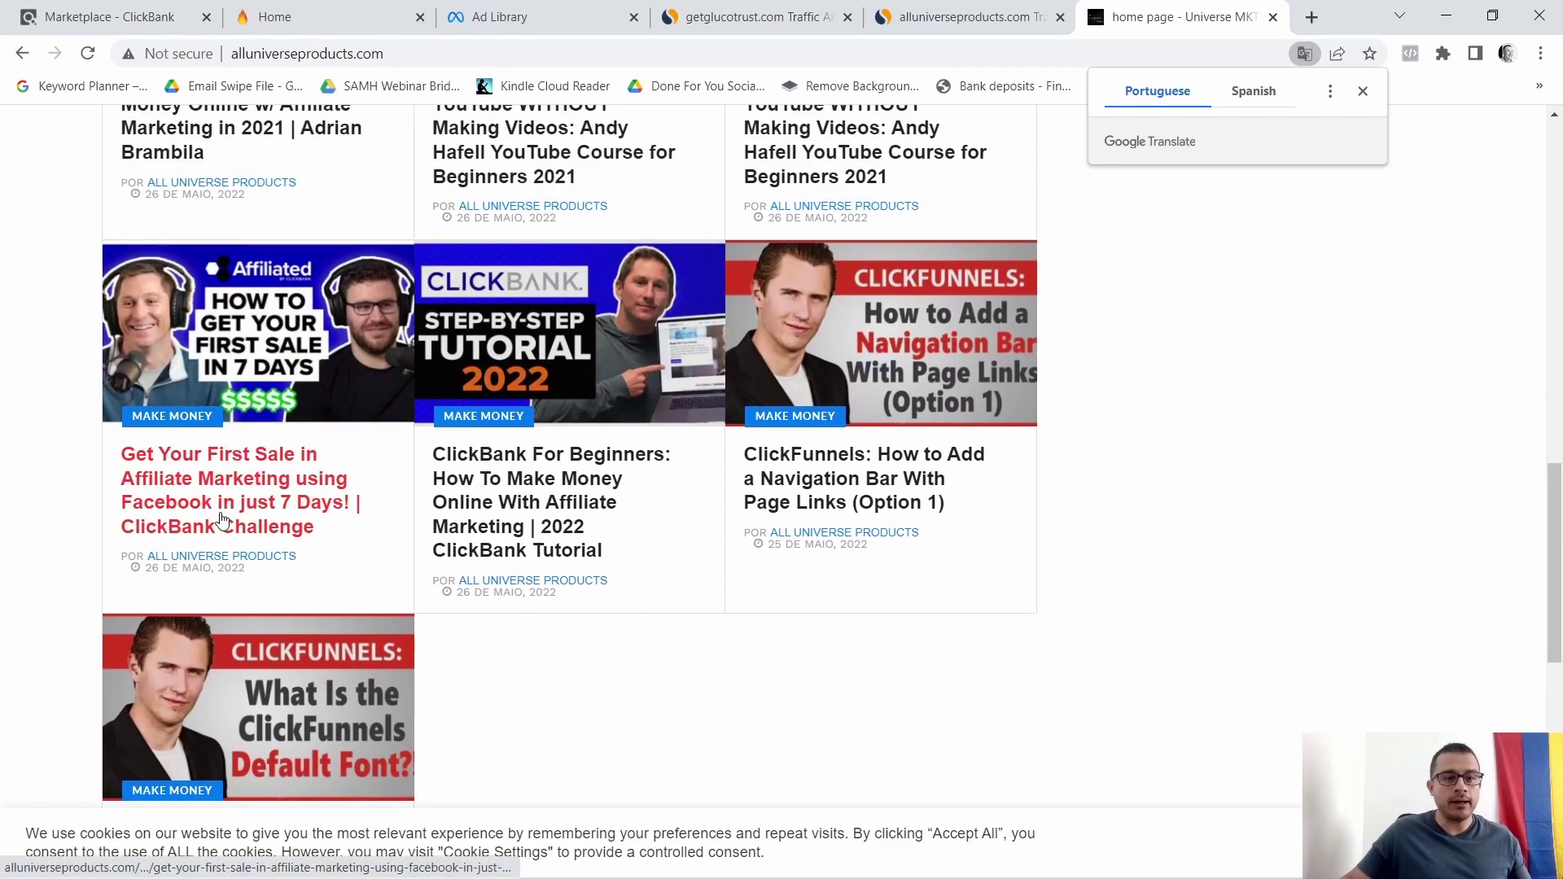
scroll(1100, 586, "up", 5)
scroll(1185, 623, "up", 5)
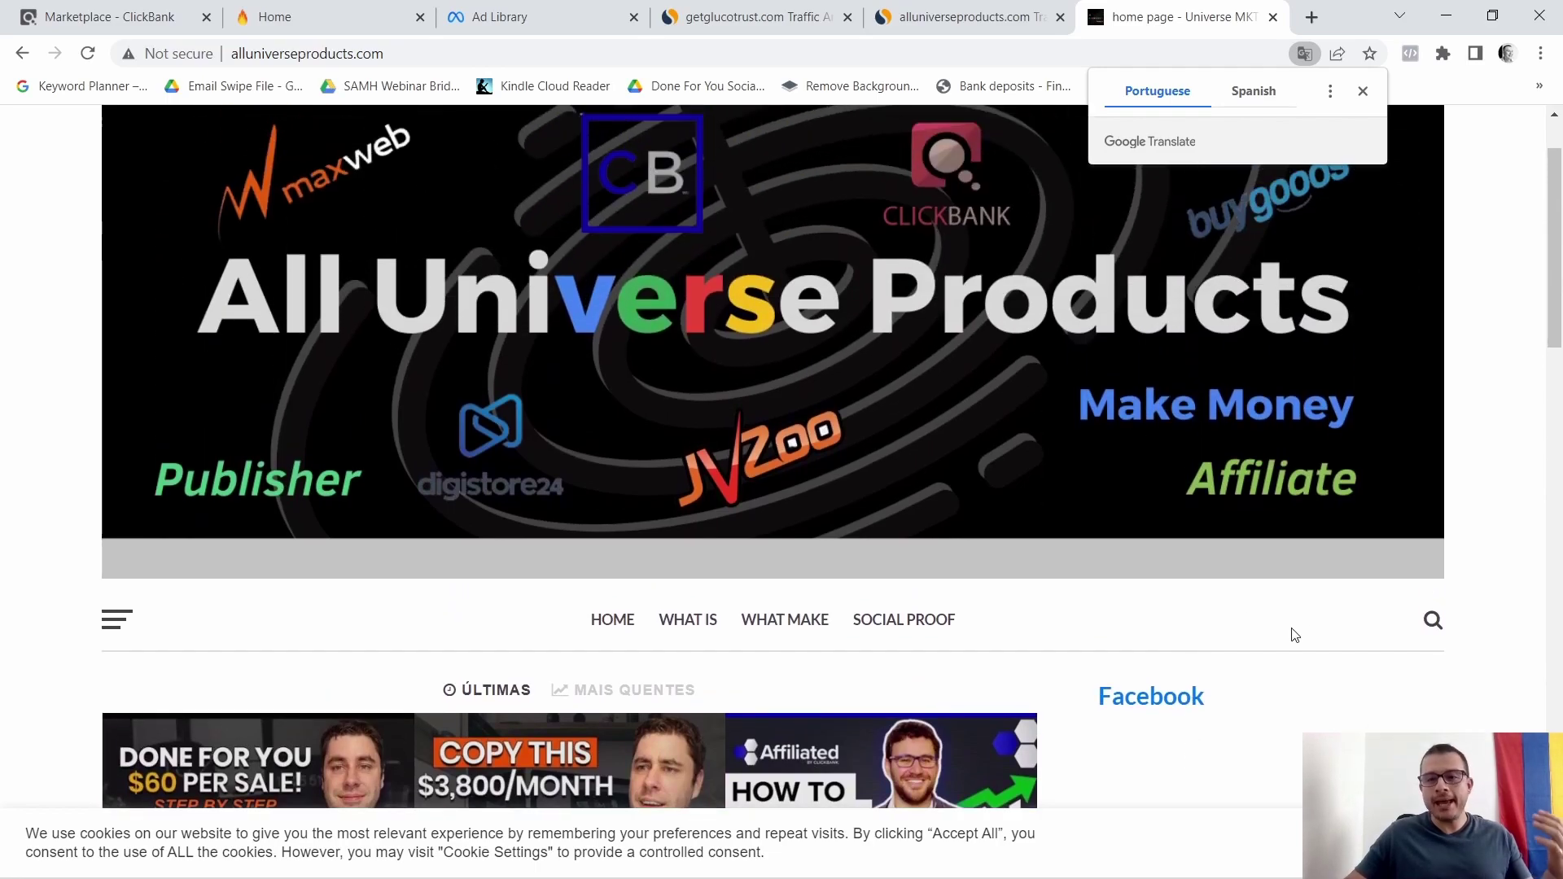
scroll(1259, 616, "up", 1)
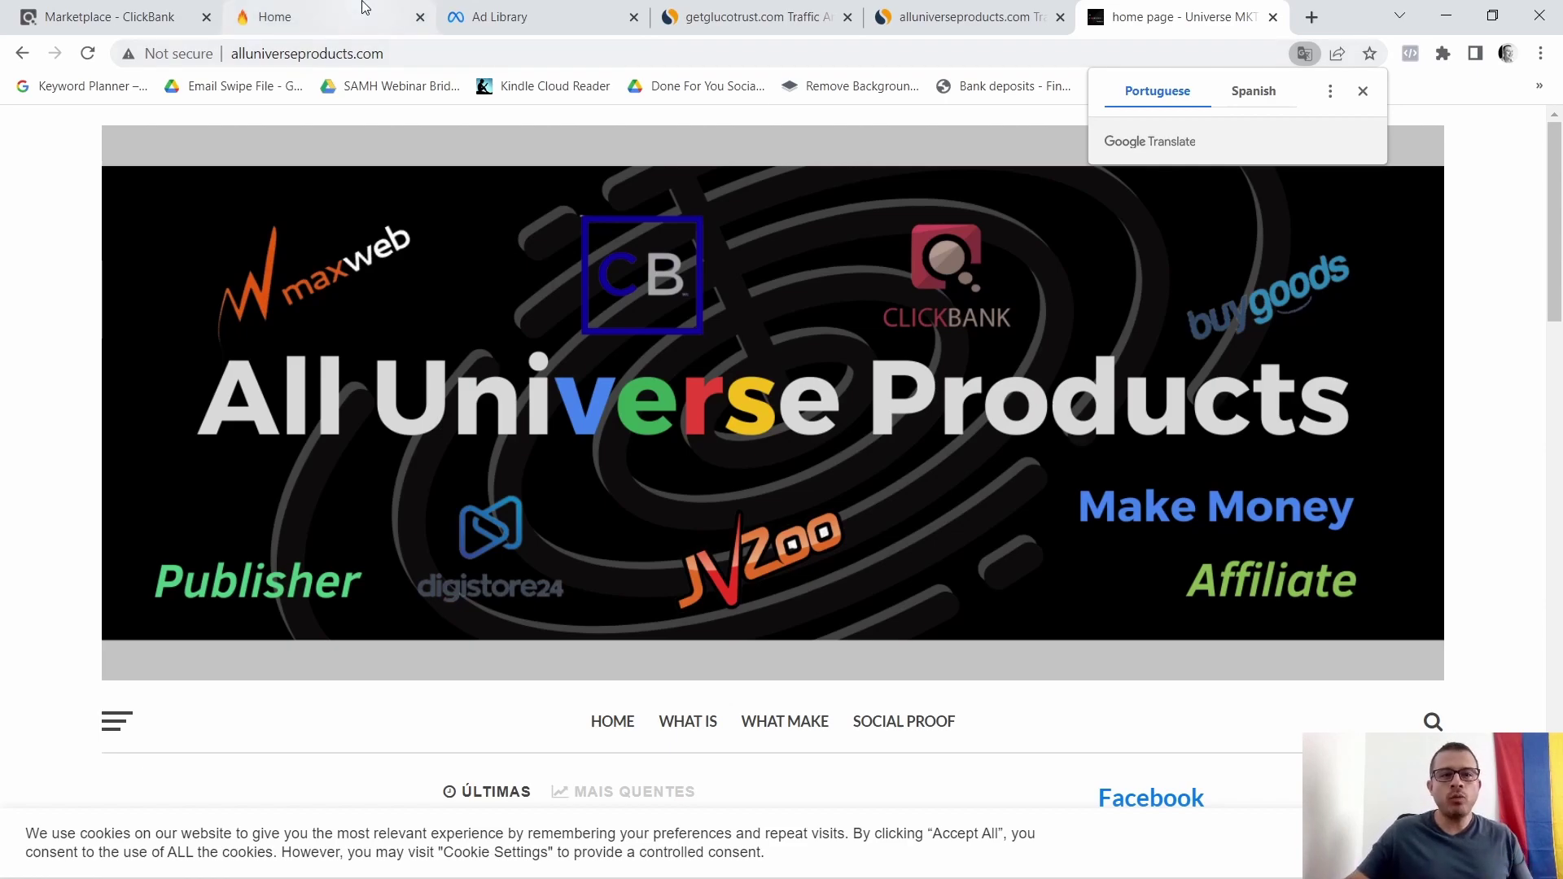
- Copy the full alluniverseproducts.com address from the address bar
left_click_drag(389, 62, 224, 64)
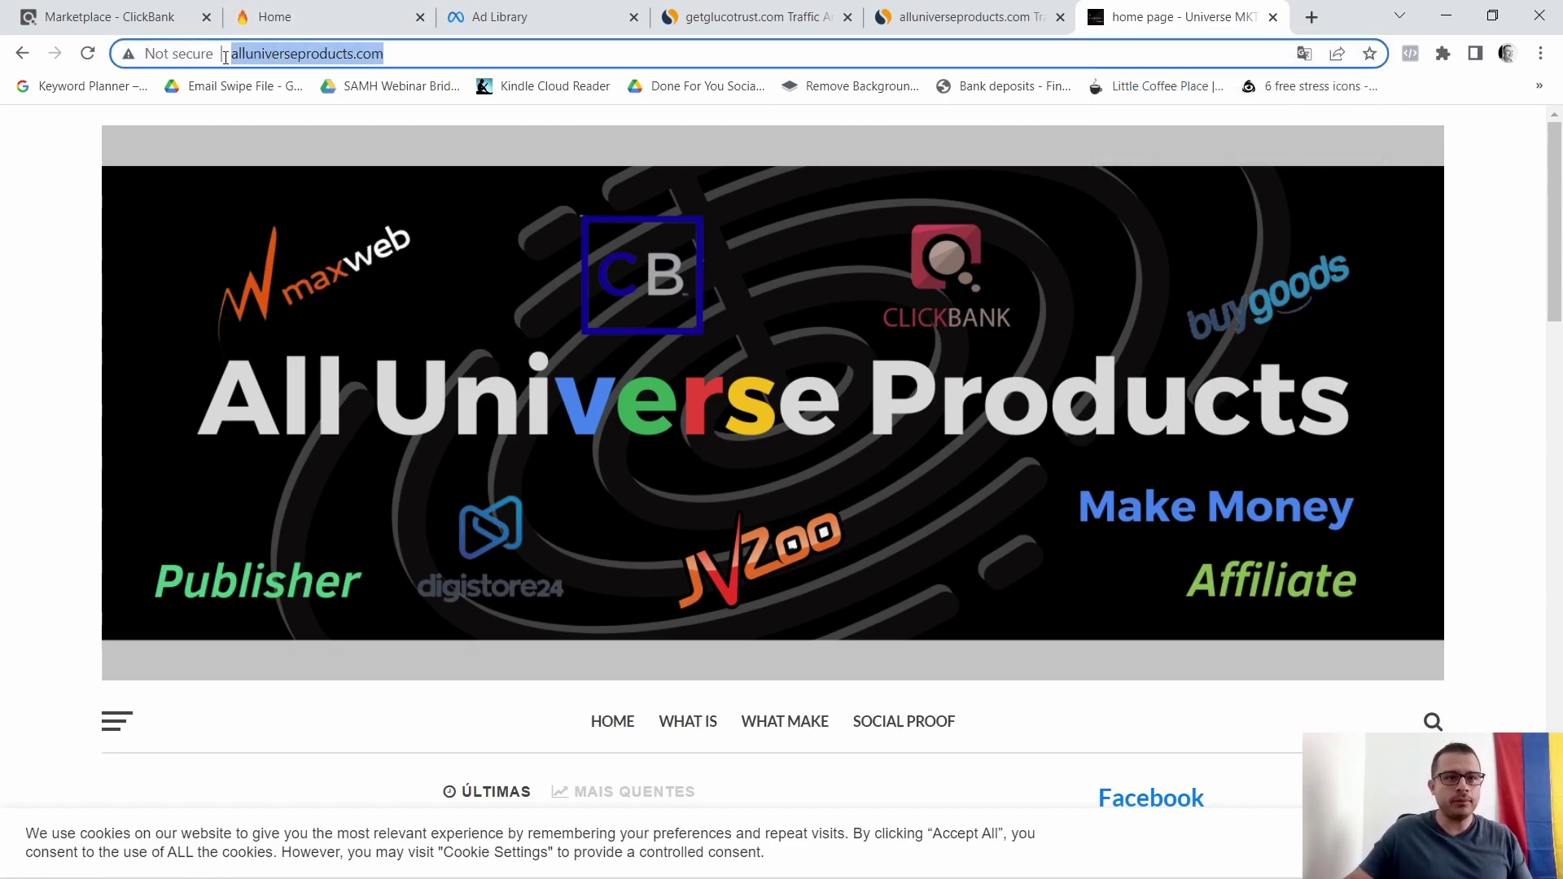
right_click(264, 54)
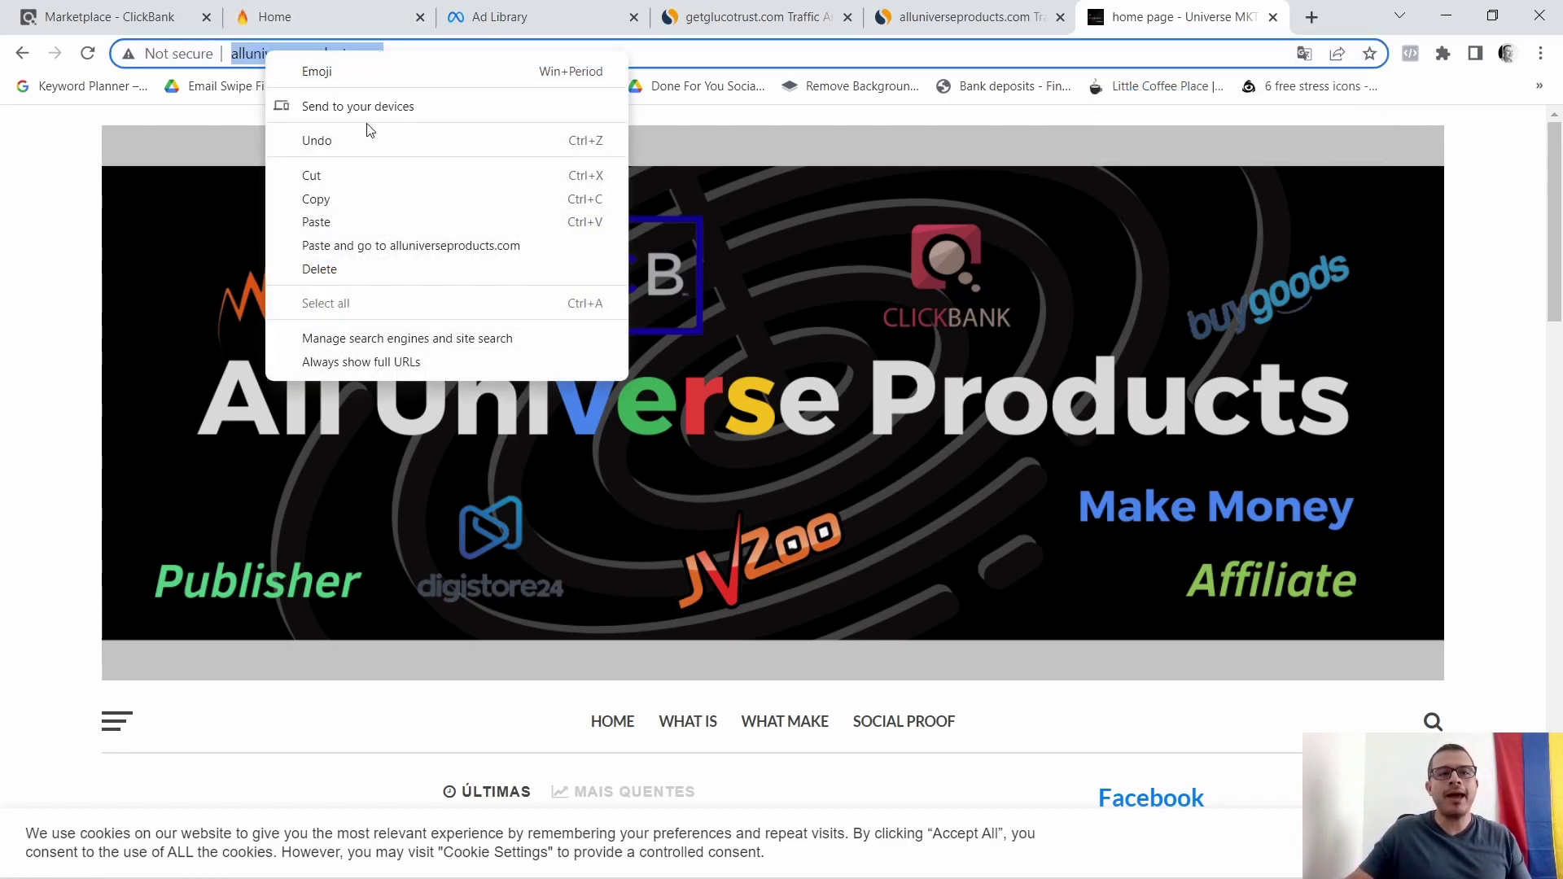
left_click(307, 202)
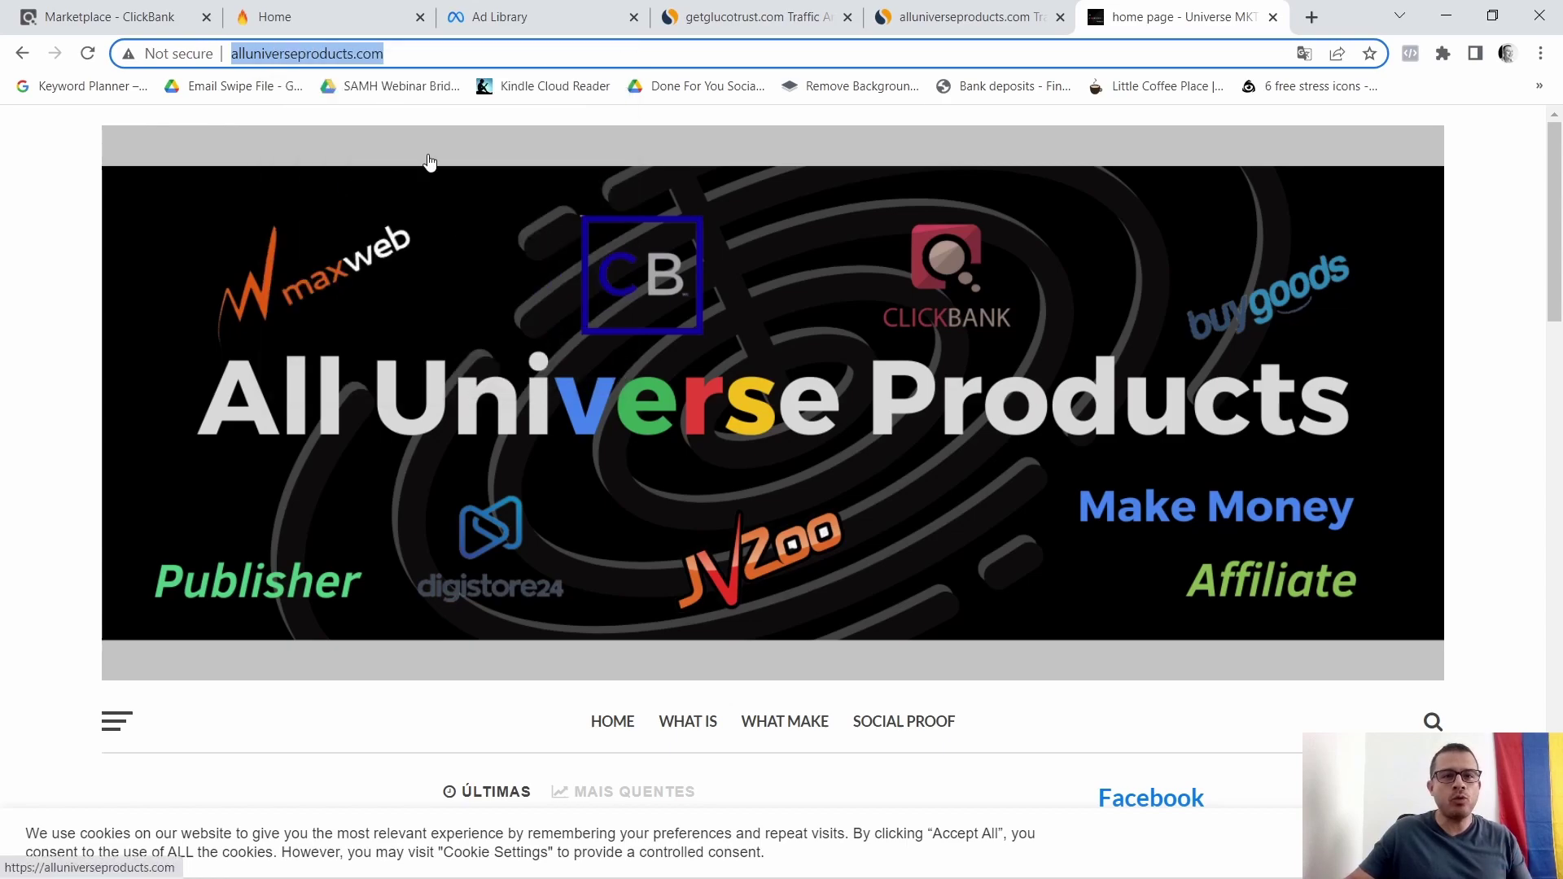
left_click(1313, 16)
left_click(685, 426)
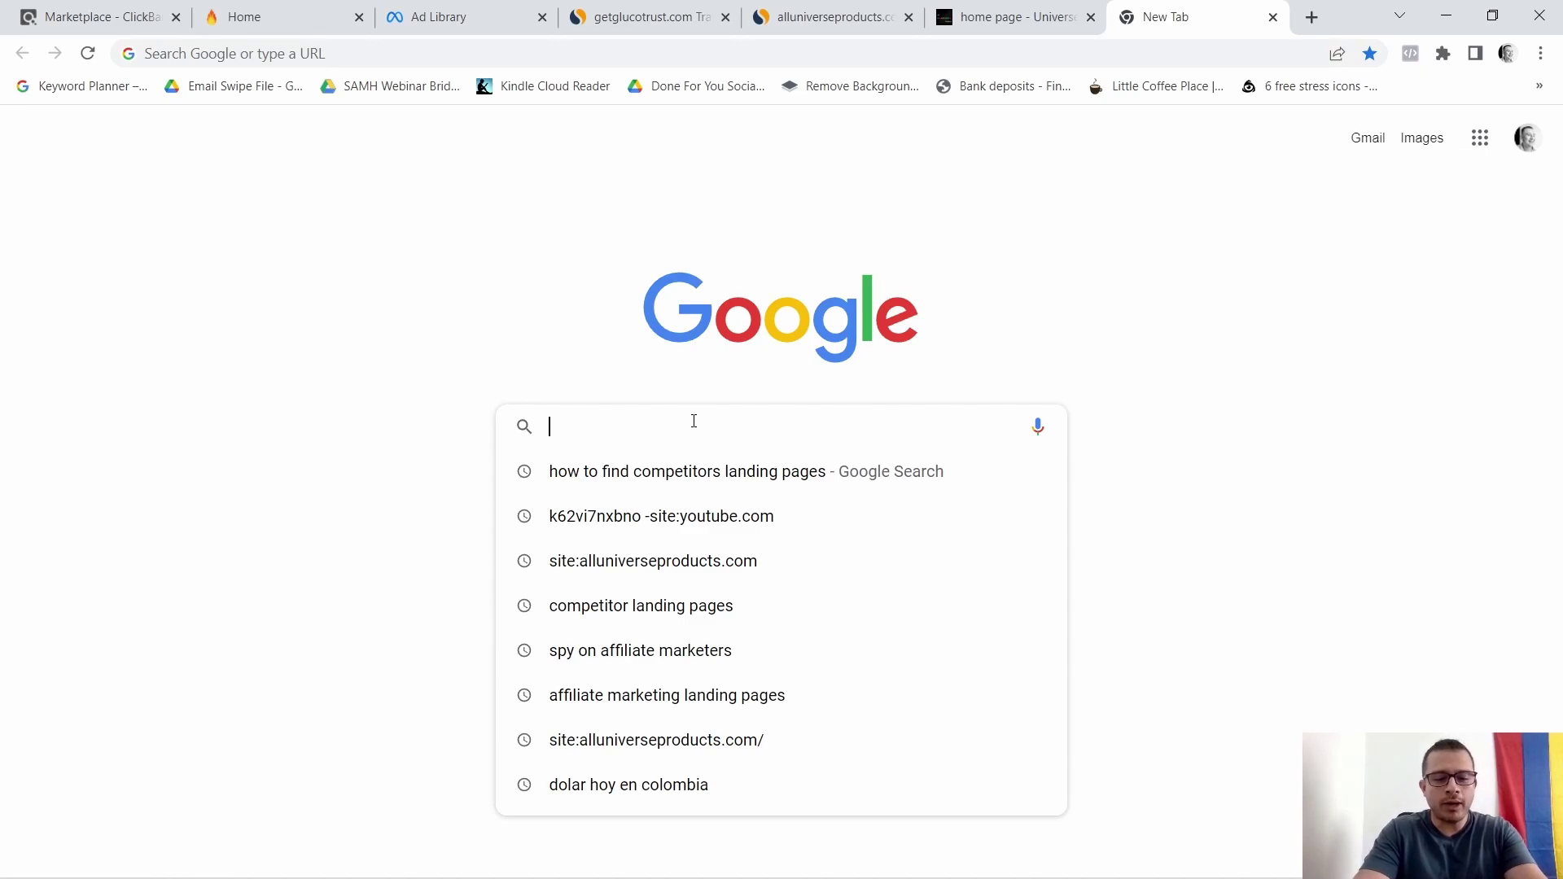
type("site")
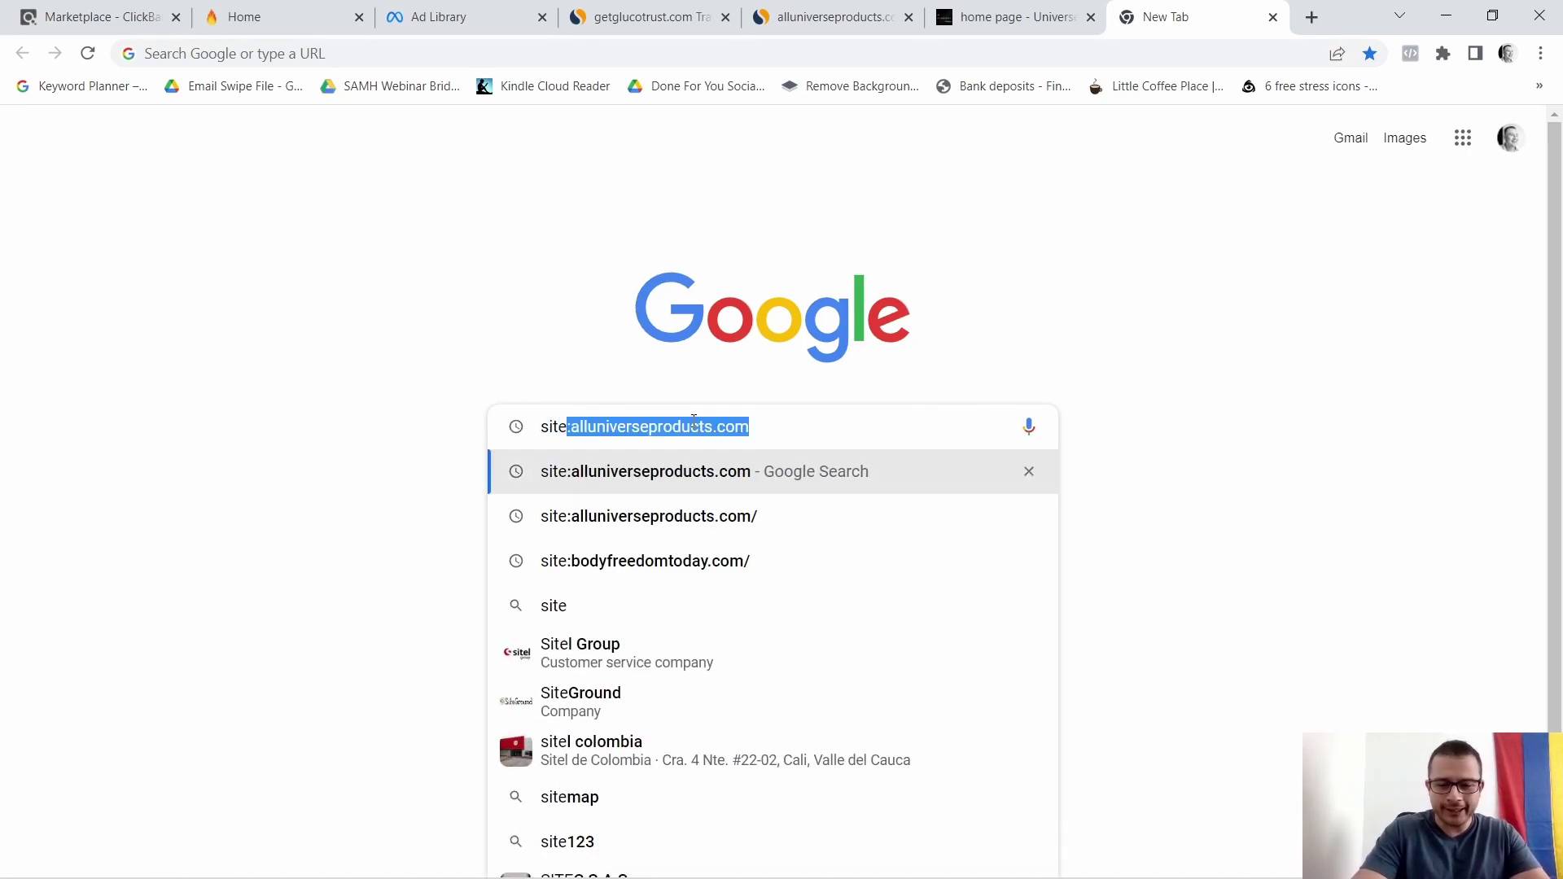
type(":")
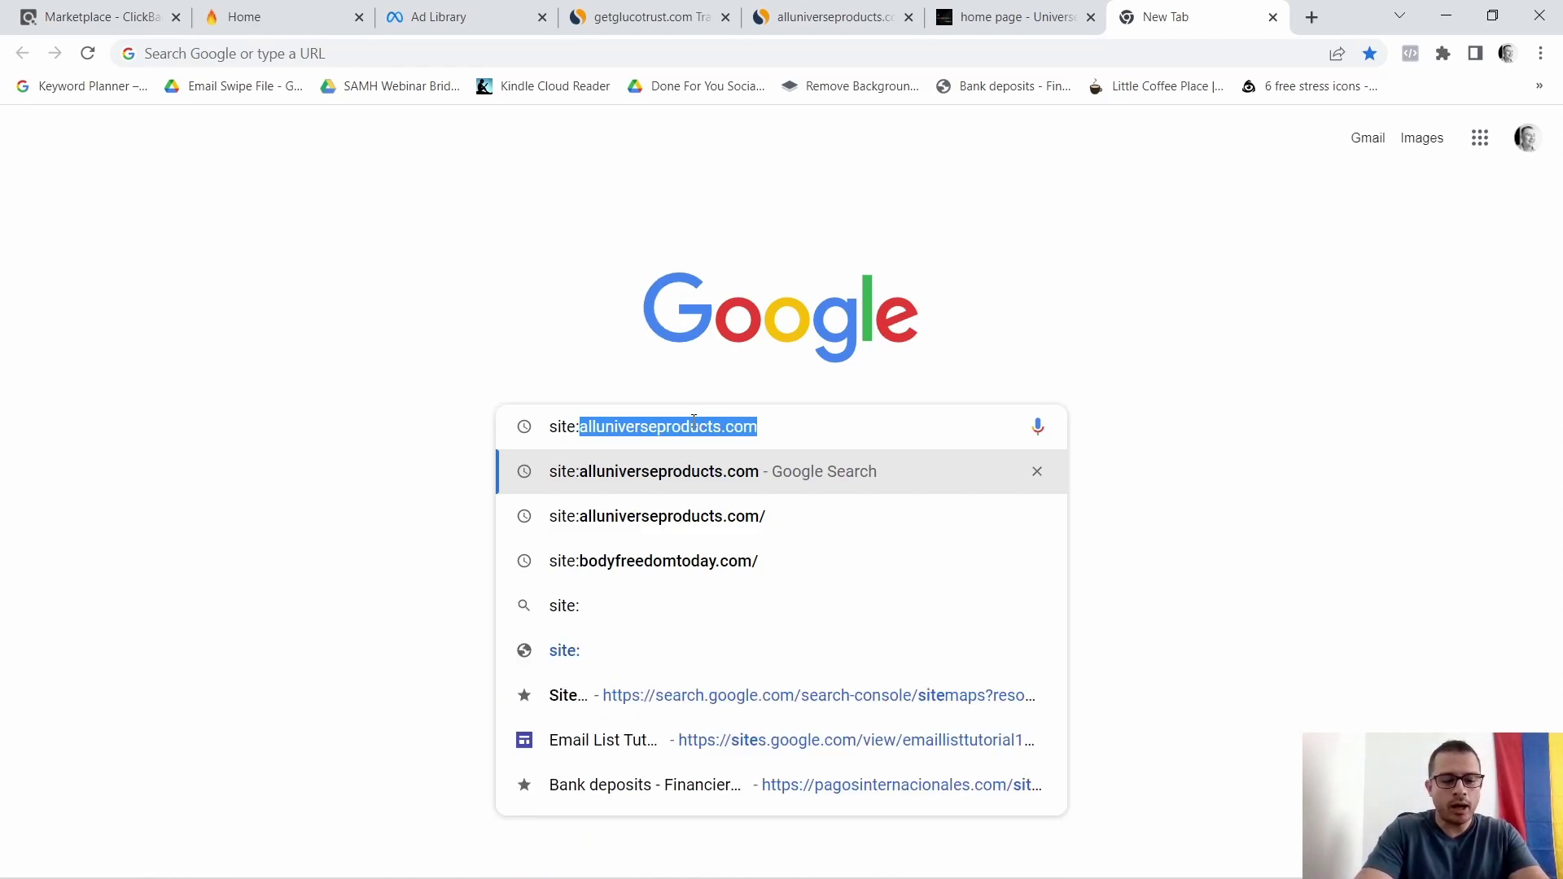
key("ctrl+v")
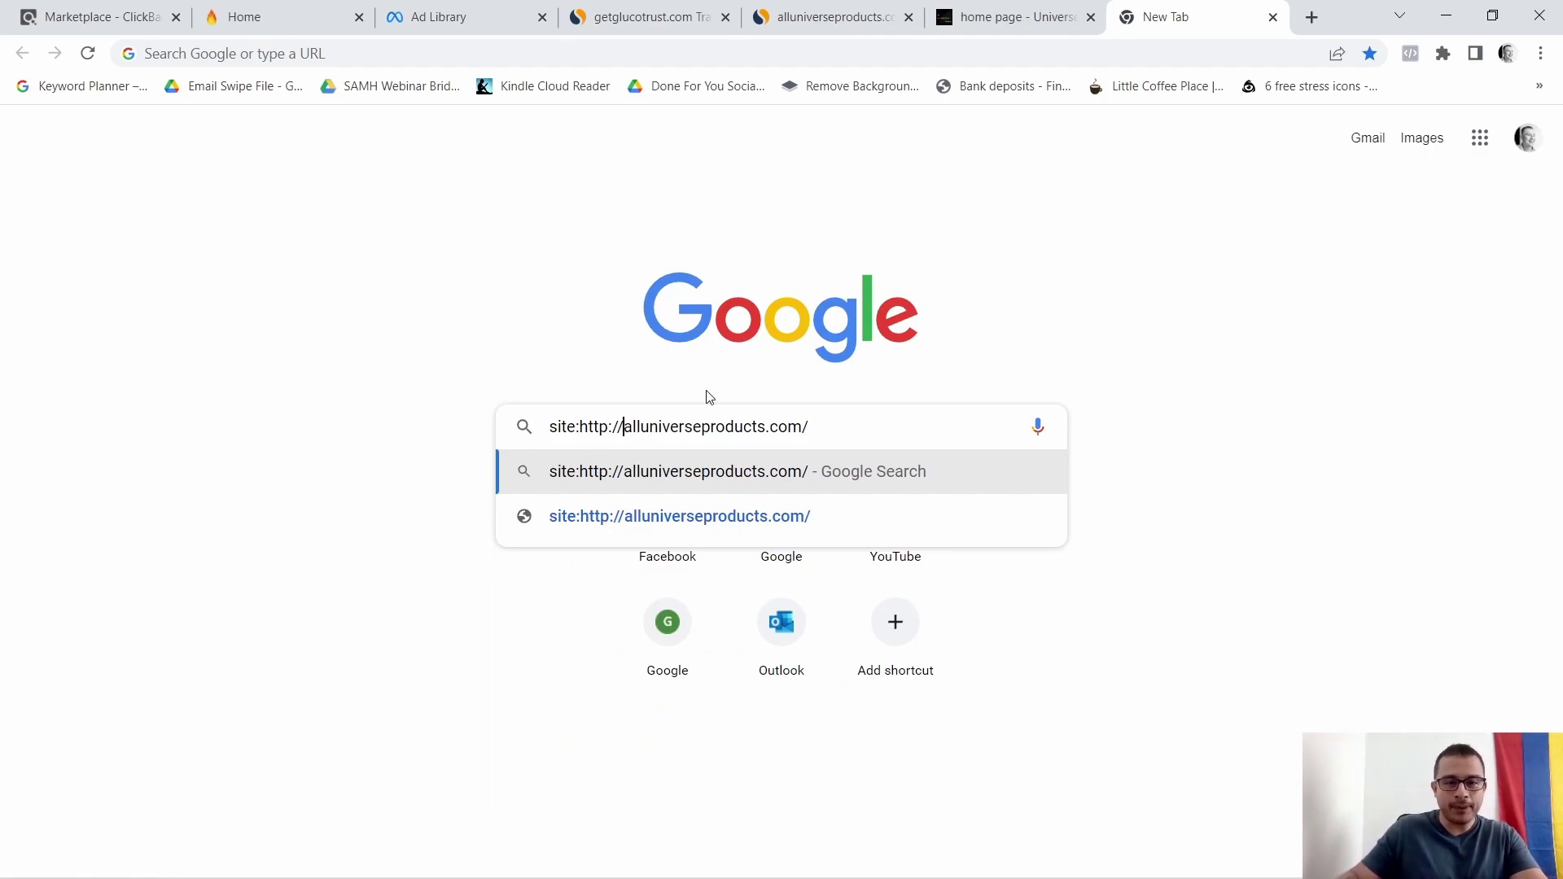
key("BackSpace")
key("BackSpace")
key("BackSpace")
key("BackSpace")
key("BackSpace")
key("BackSpace")
key("BackSpace")
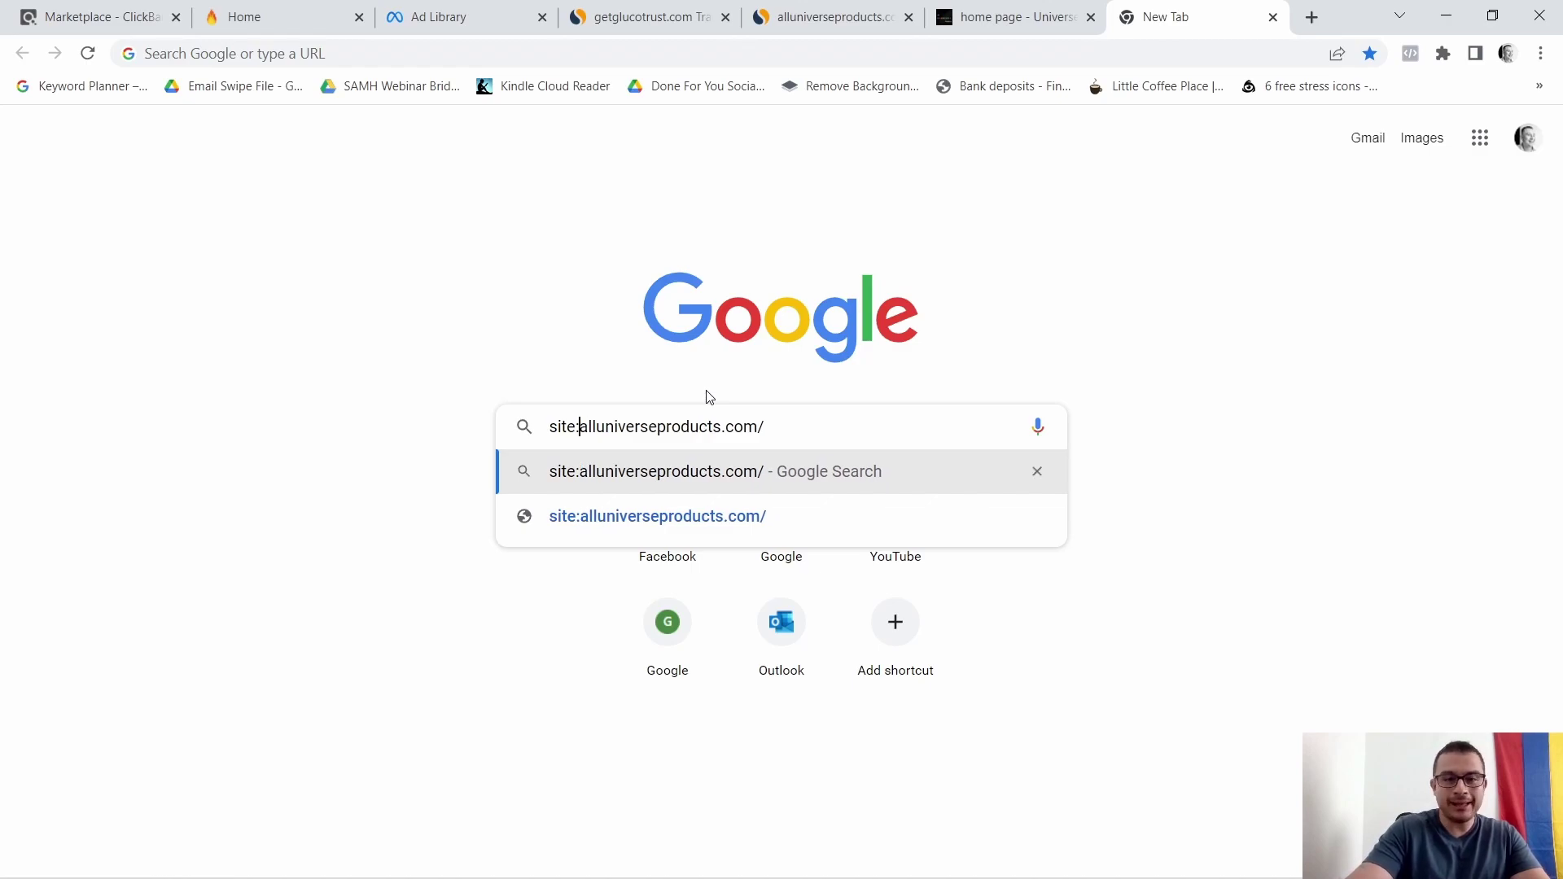
key("Return")
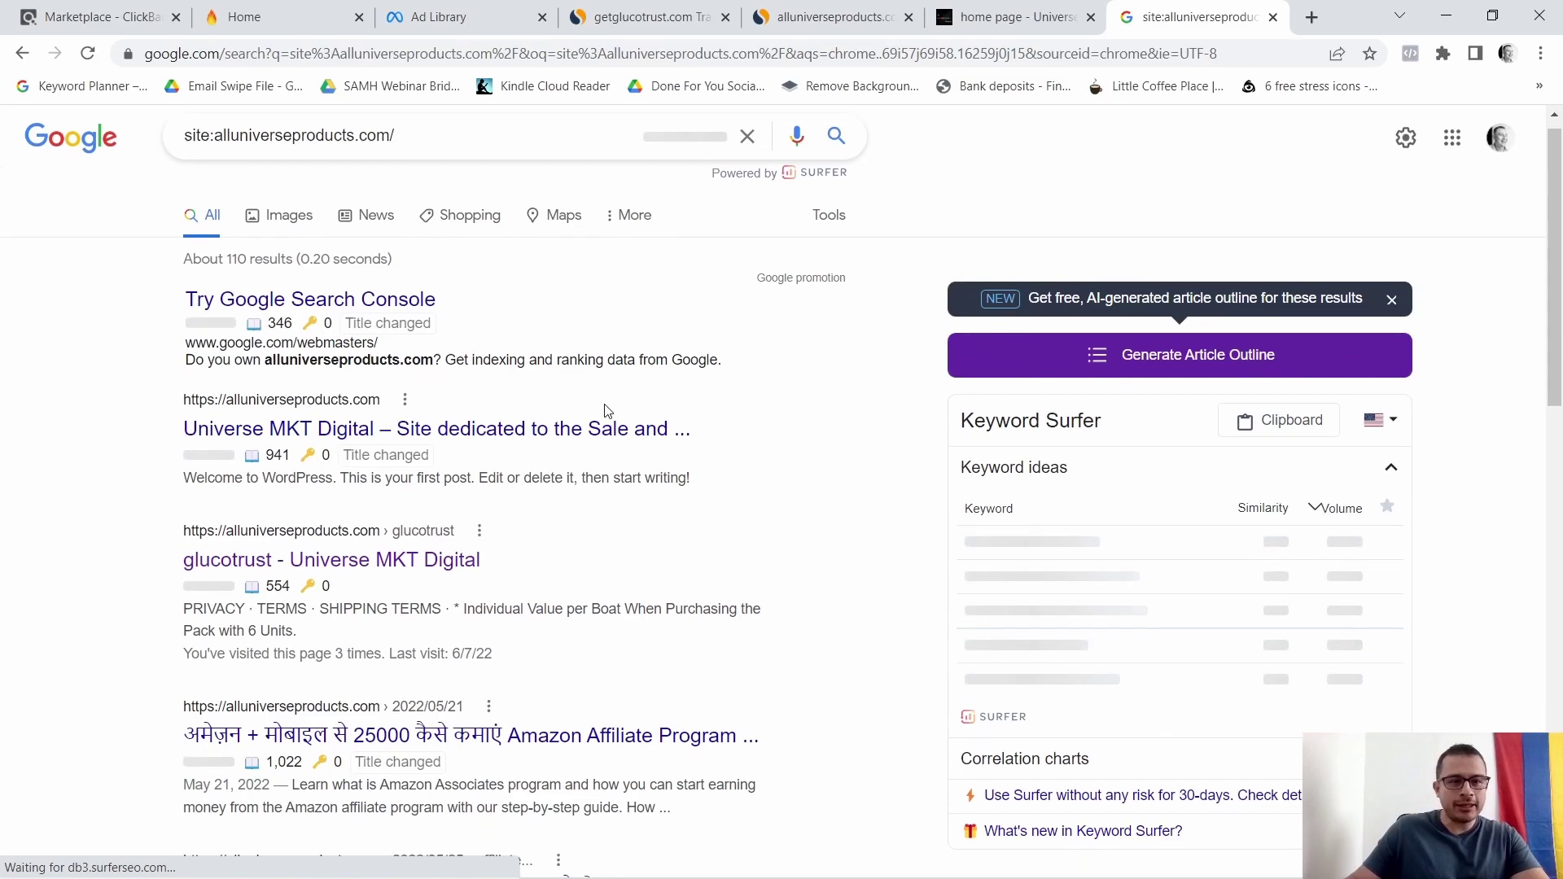
scroll(611, 412, "down", 3)
scroll(611, 412, "down", 3)
scroll(617, 454, "down", 3)
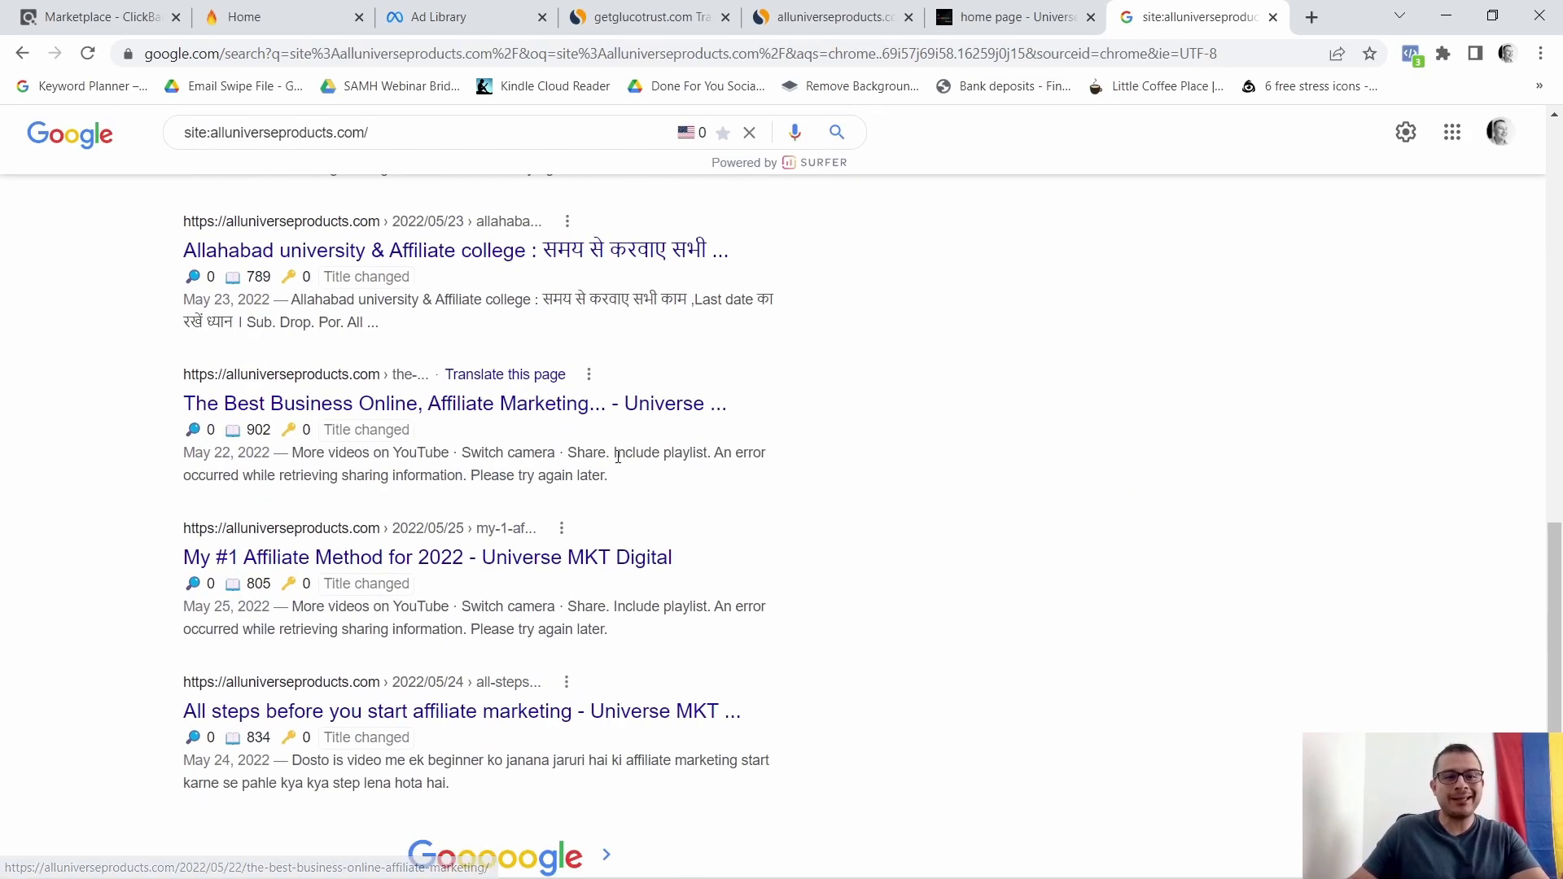
scroll(623, 458, "down", 2)
scroll(740, 537, "up", 5)
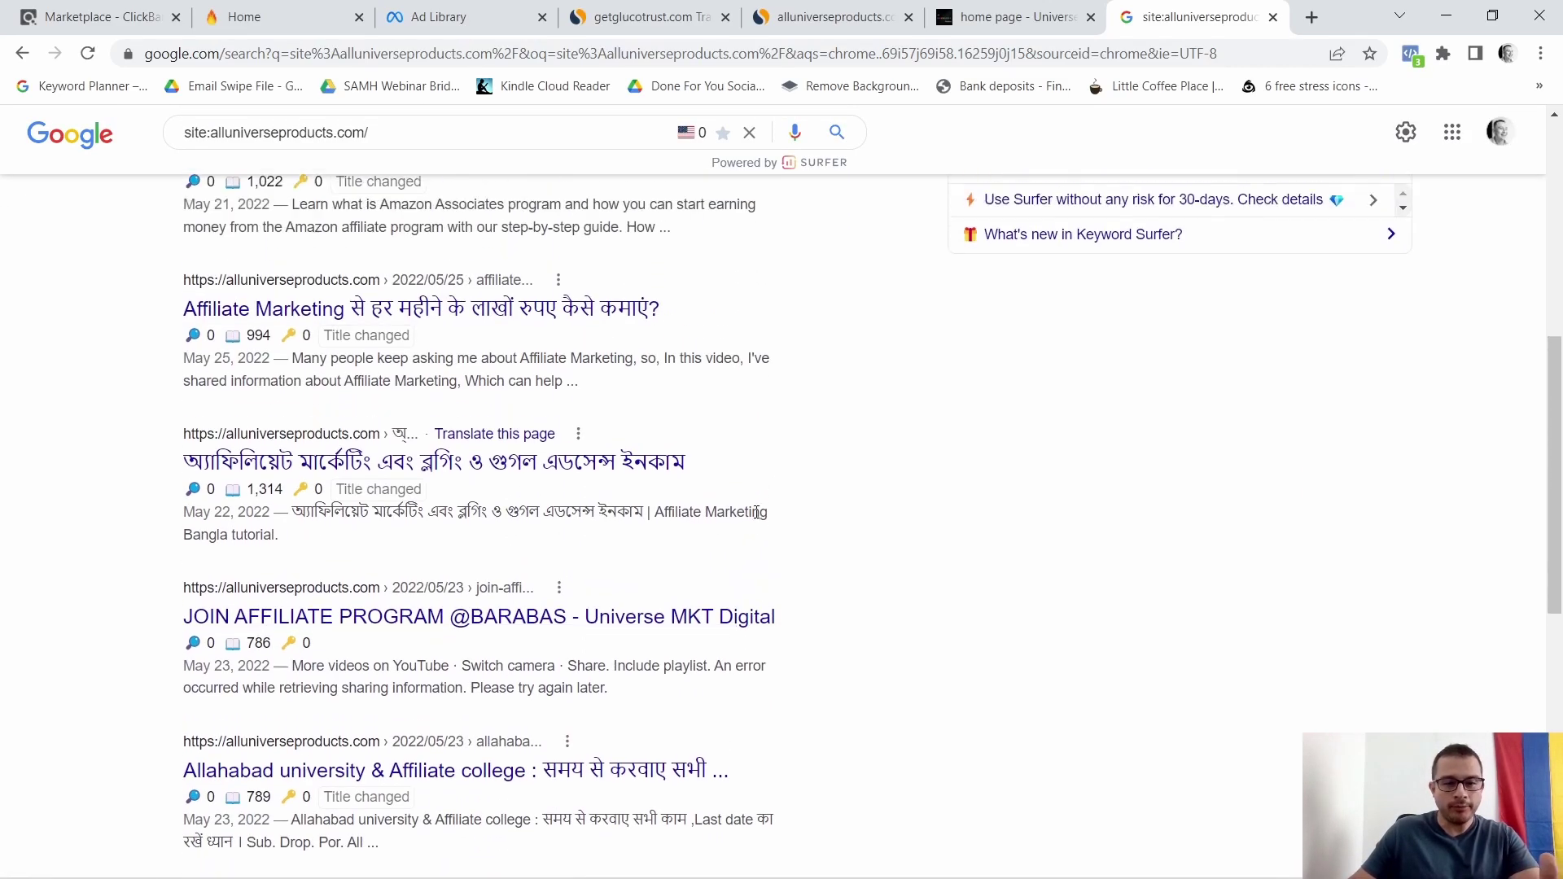
scroll(745, 514, "up", 2)
scroll(733, 550, "up", 1)
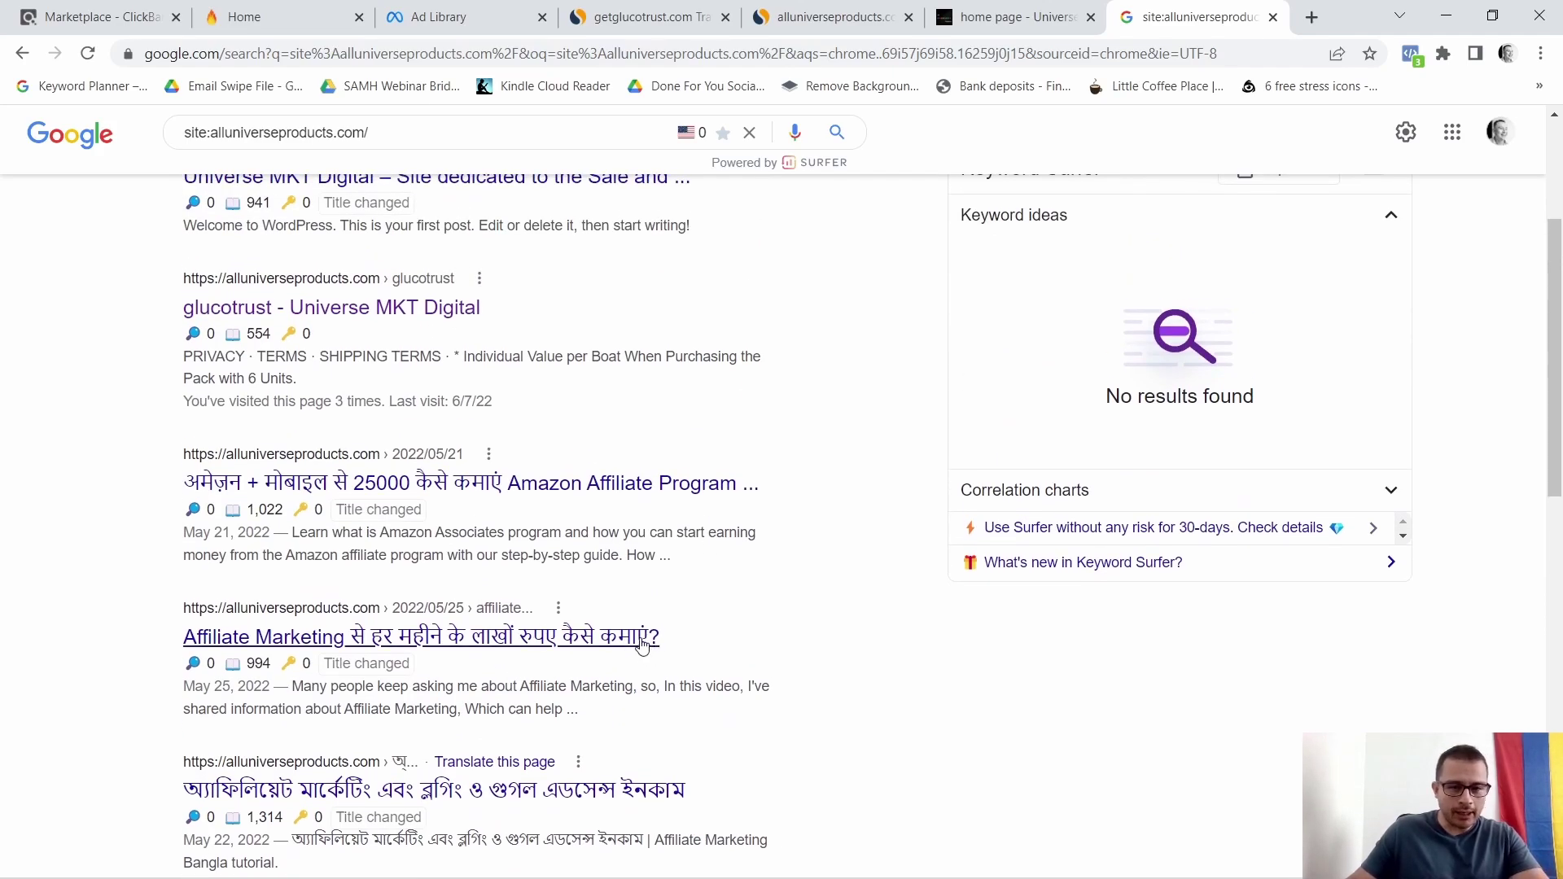
scroll(828, 623, "up", 3)
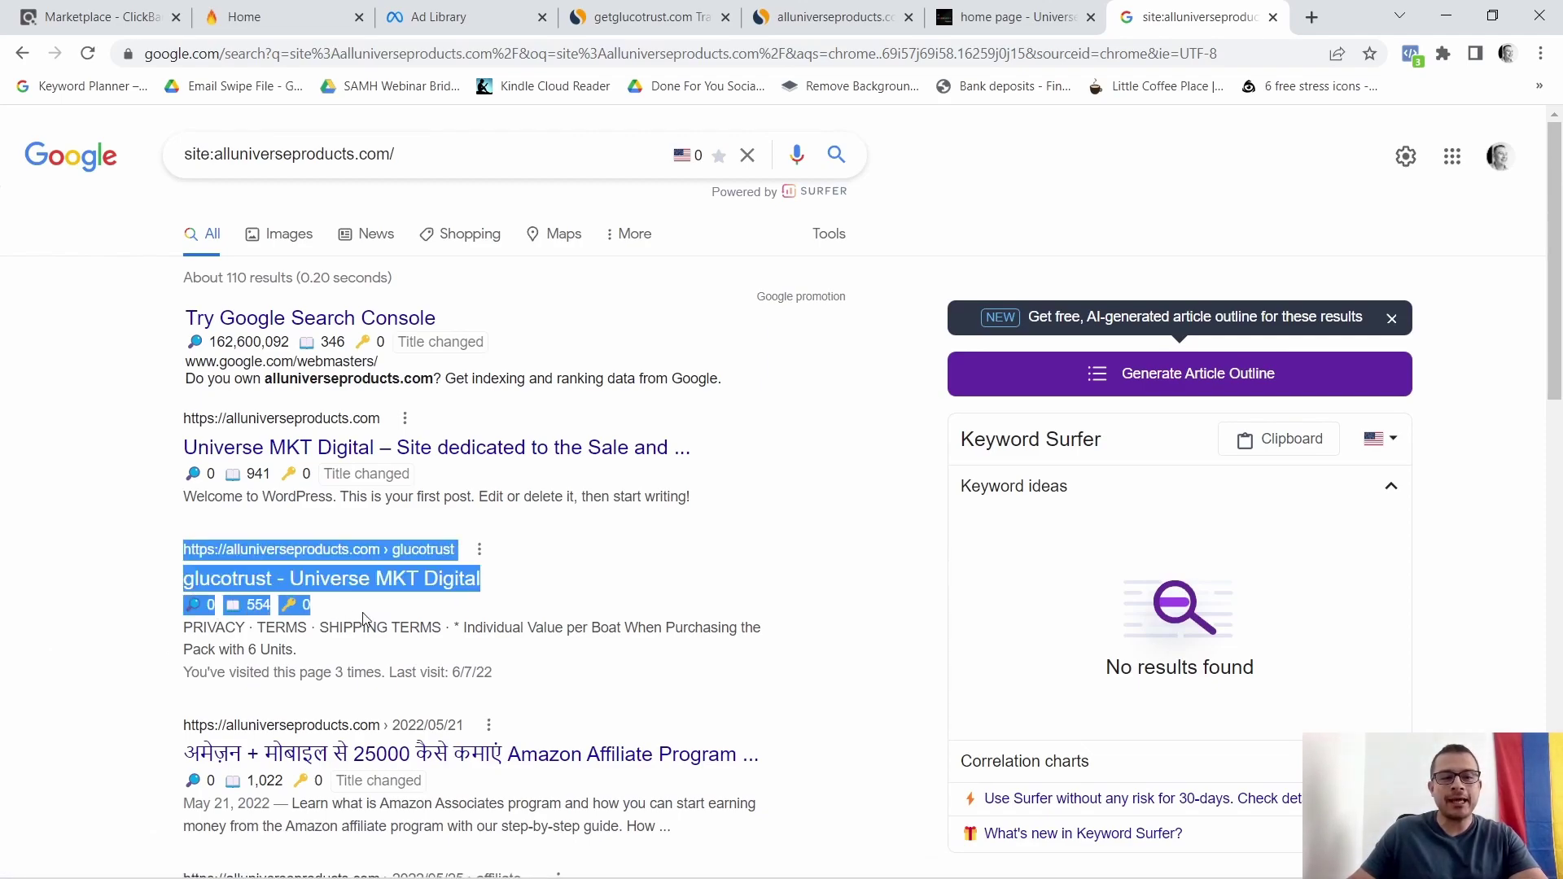
- Go to the 'glucotrust - Universe MKT Digital' result from alluniverseproducts.com
left_click_drag(369, 619, 496, 591)
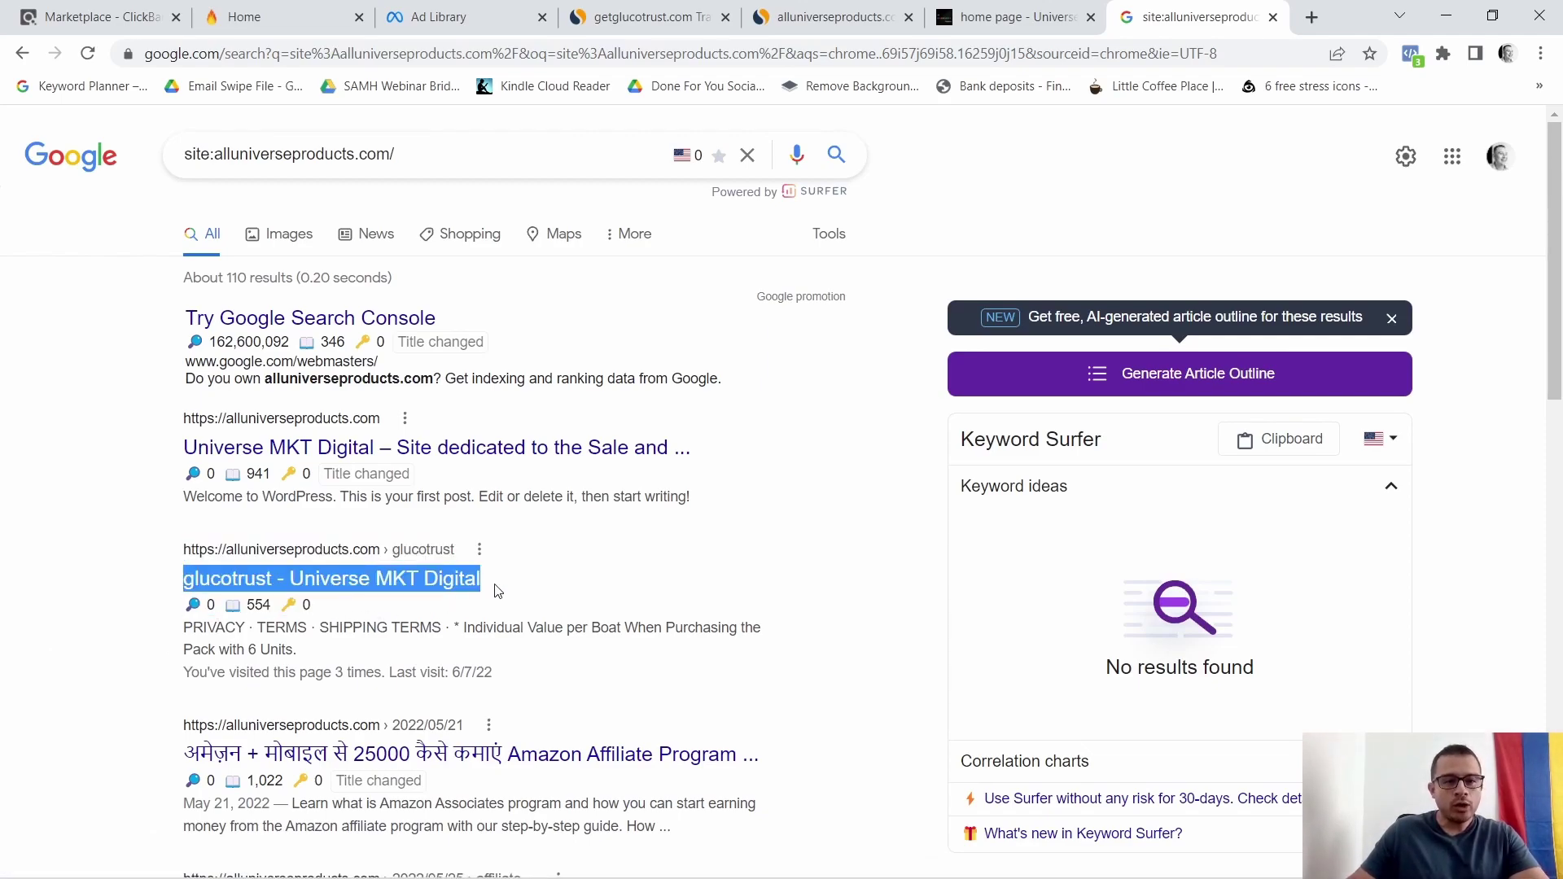
left_click(442, 591)
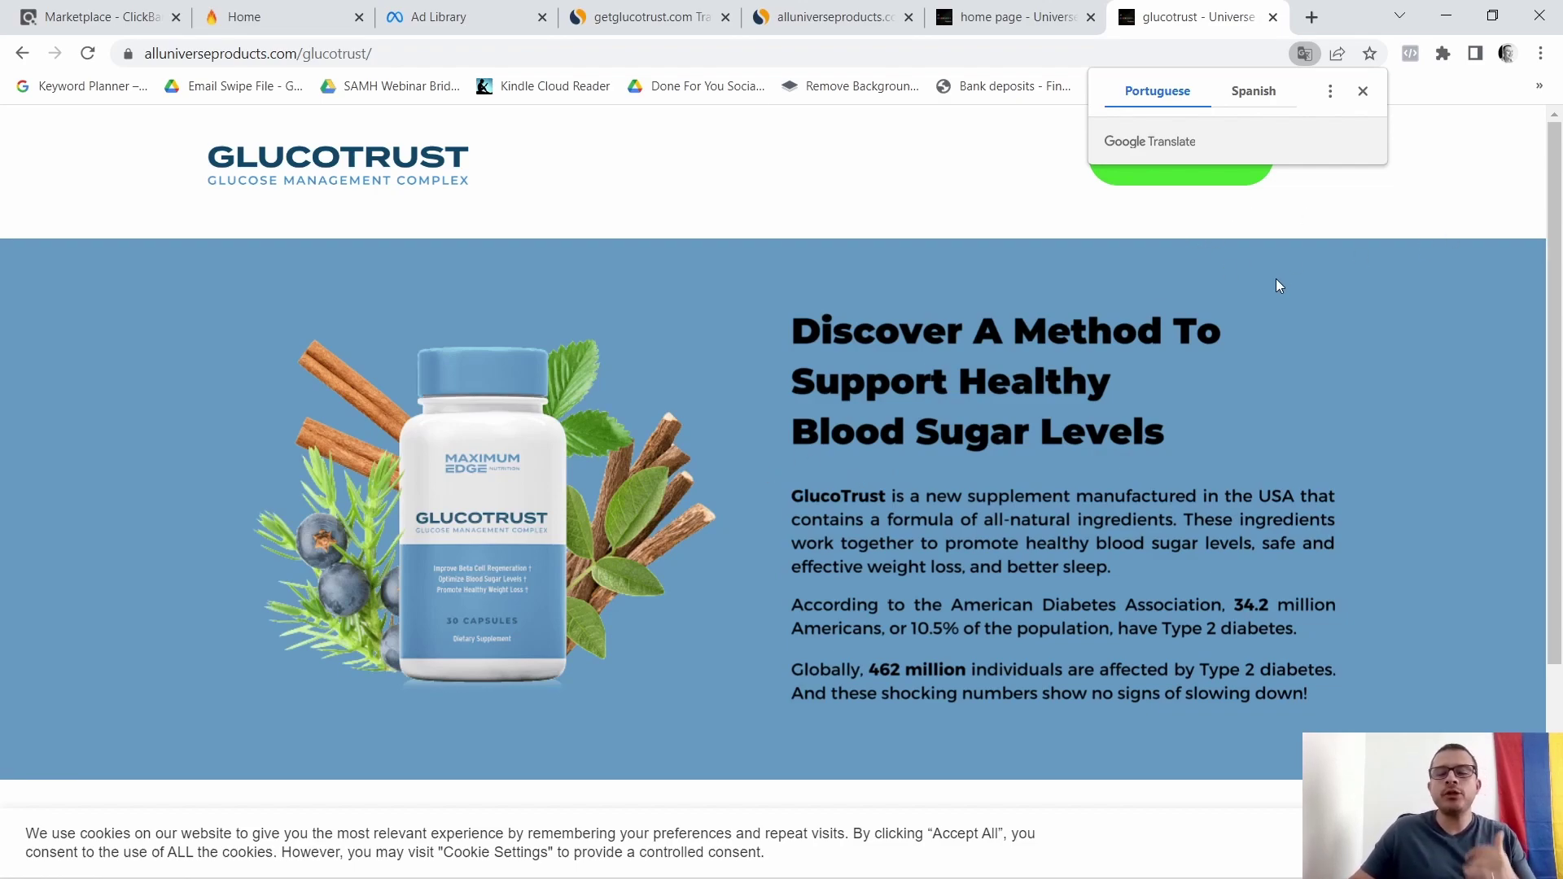
- Dismiss the Google Translate offer on the GlucoTrust landing page
left_click(1364, 91)
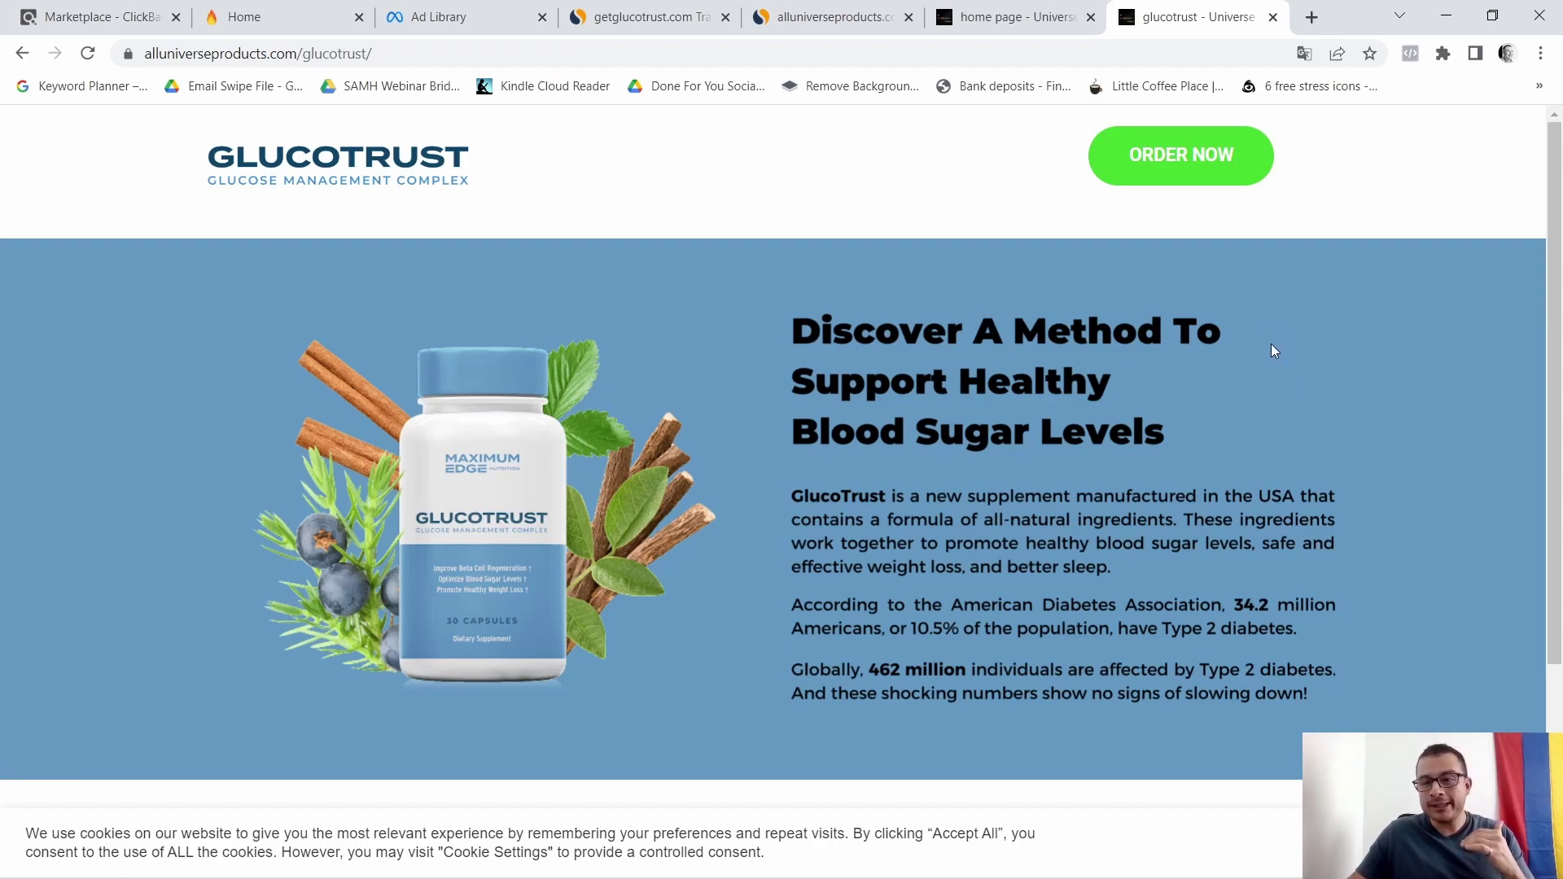
scroll(1272, 350, "down", 1)
scroll(1287, 359, "down", 1)
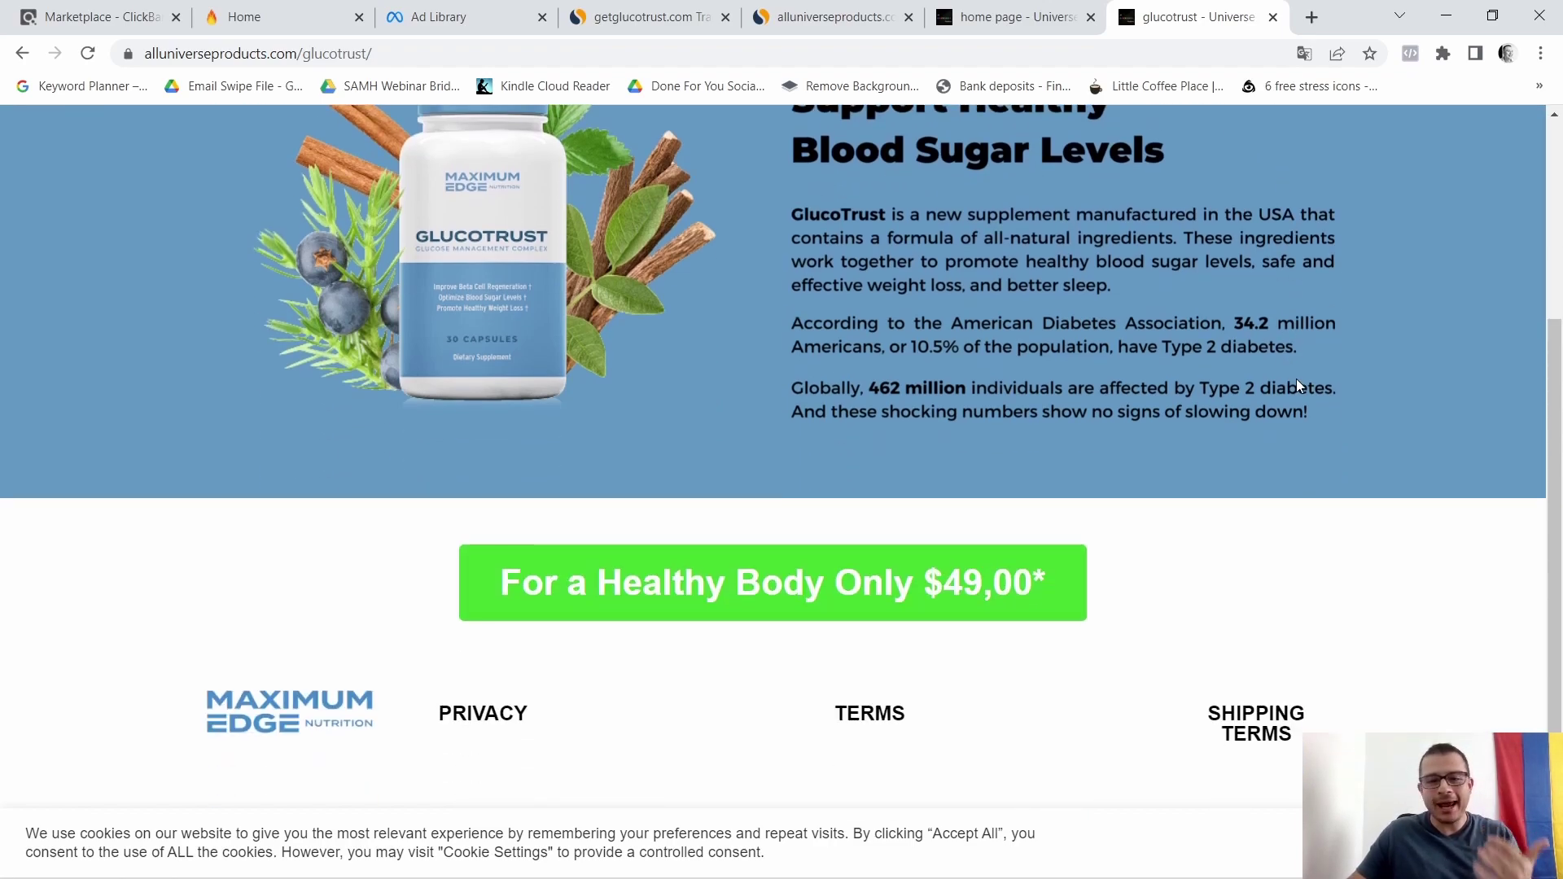
scroll(1331, 545, "up", 2)
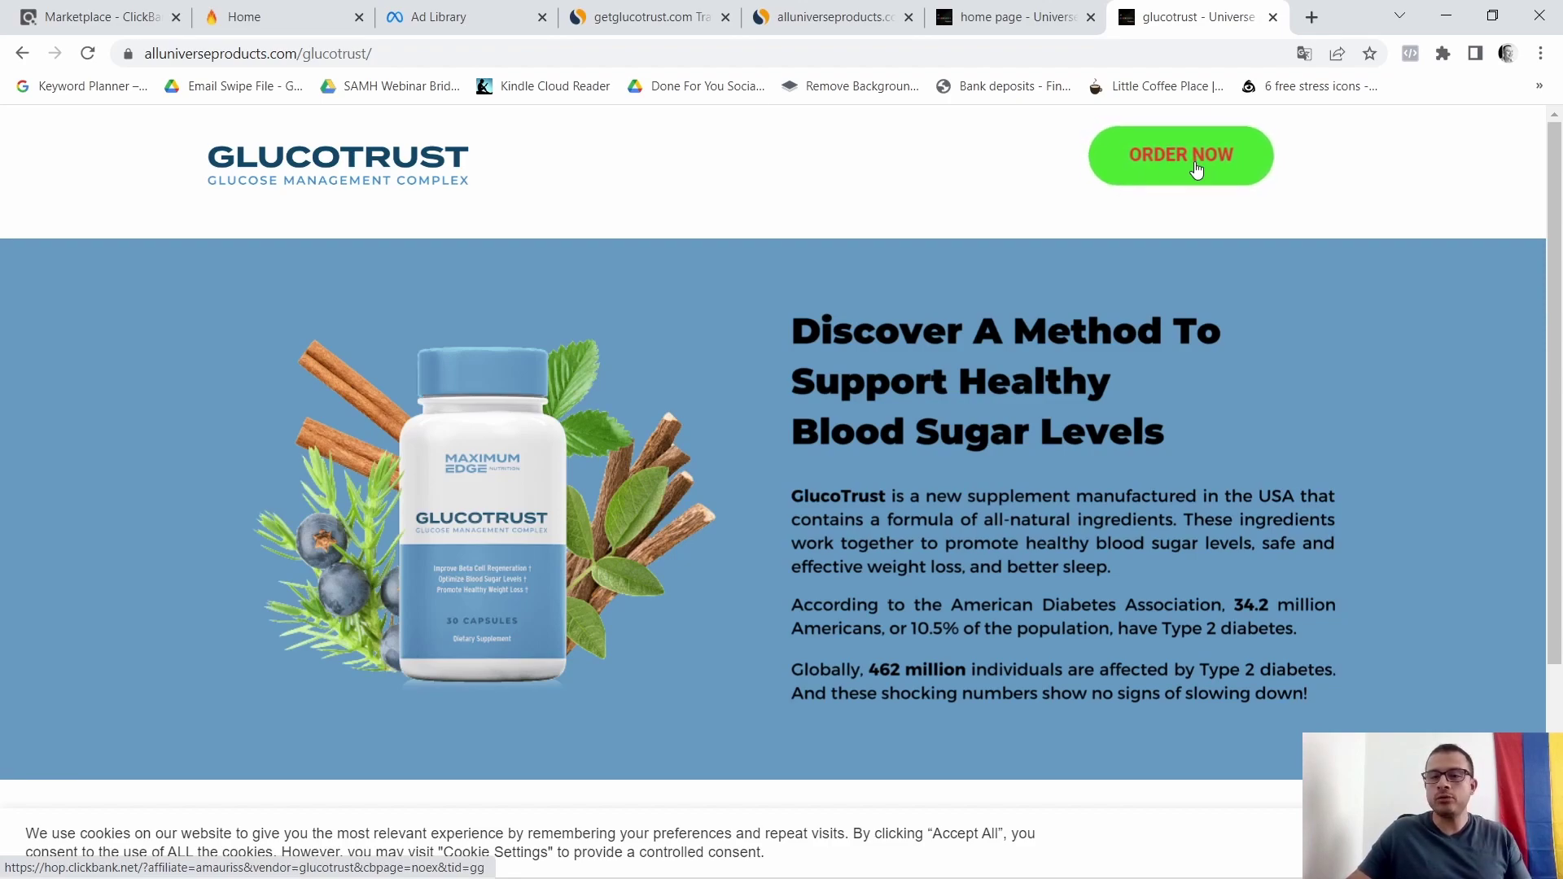
scroll(1247, 230, "down", 1)
scroll(1247, 230, "down", 1)
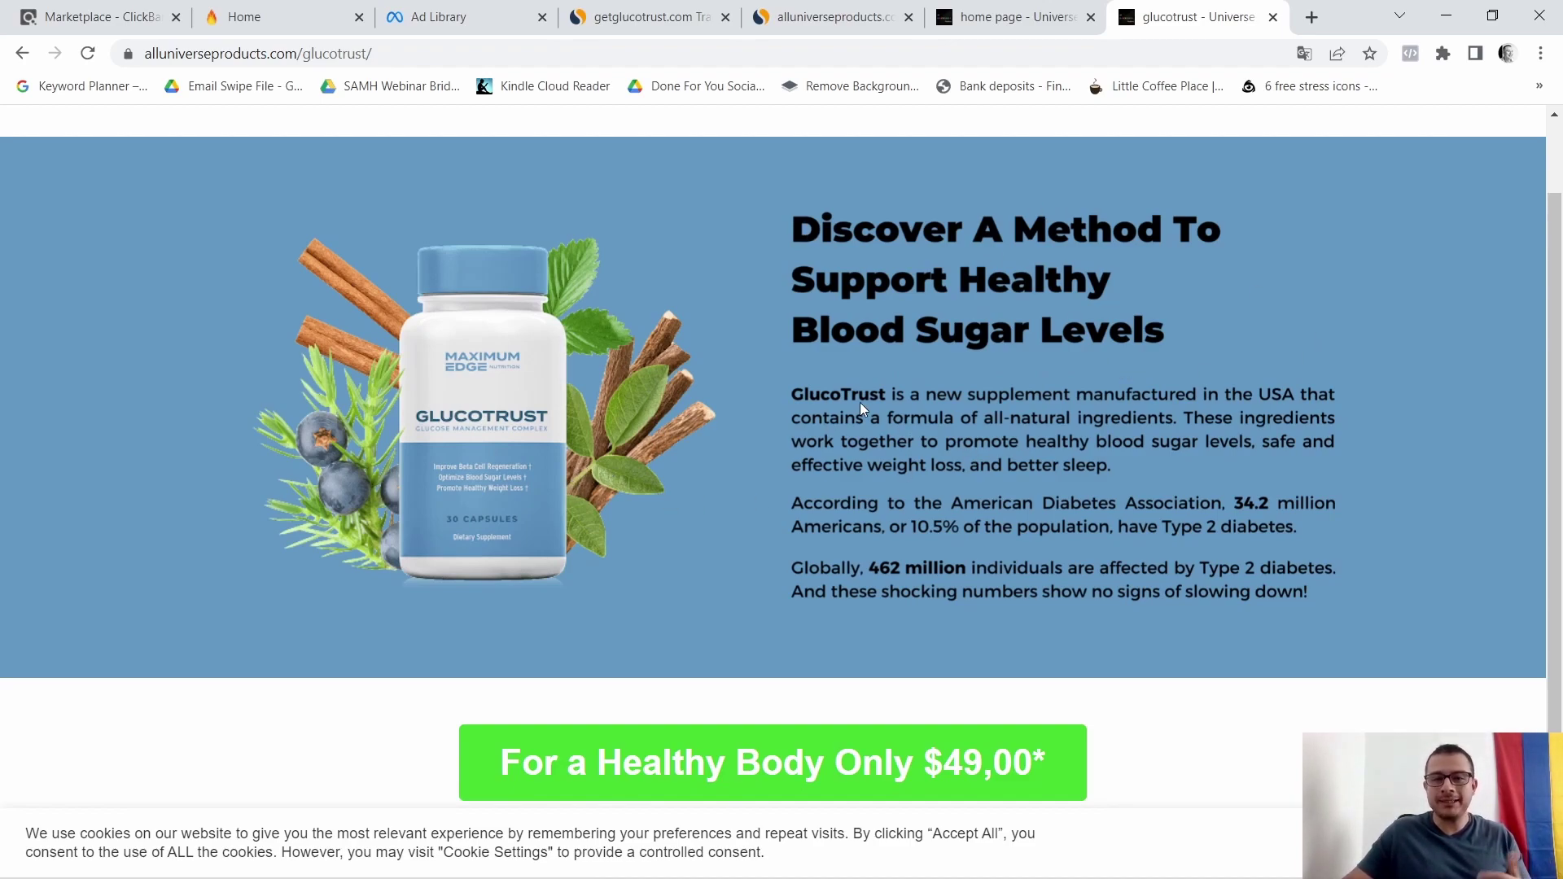
scroll(1160, 464, "down", 2)
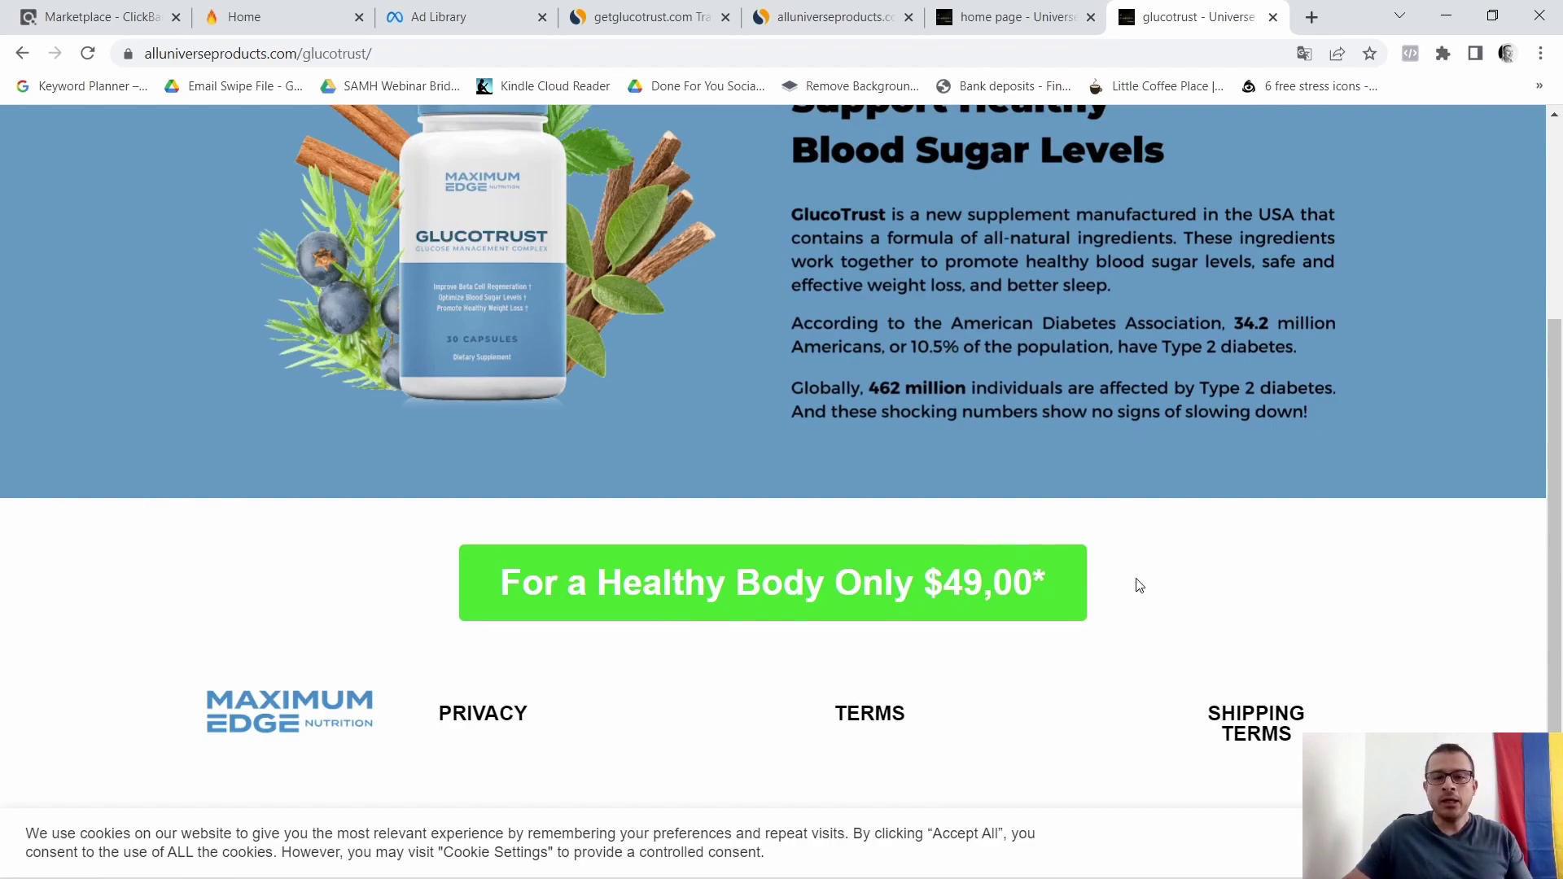